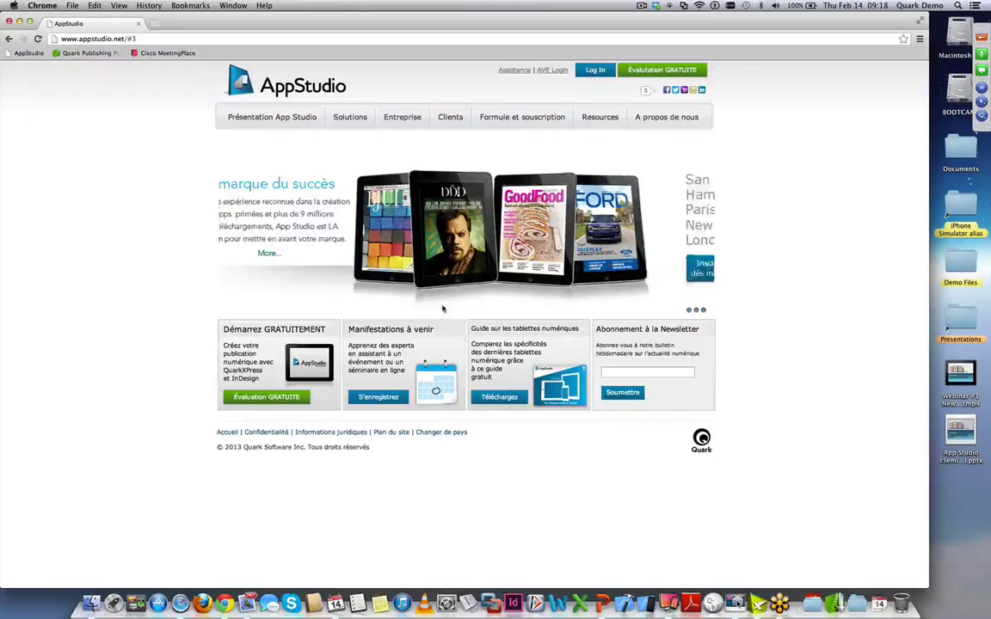
- Open the 'Présentation App Studio' page and skim its Création, Téléchargement, Publication steps
click(301, 119)
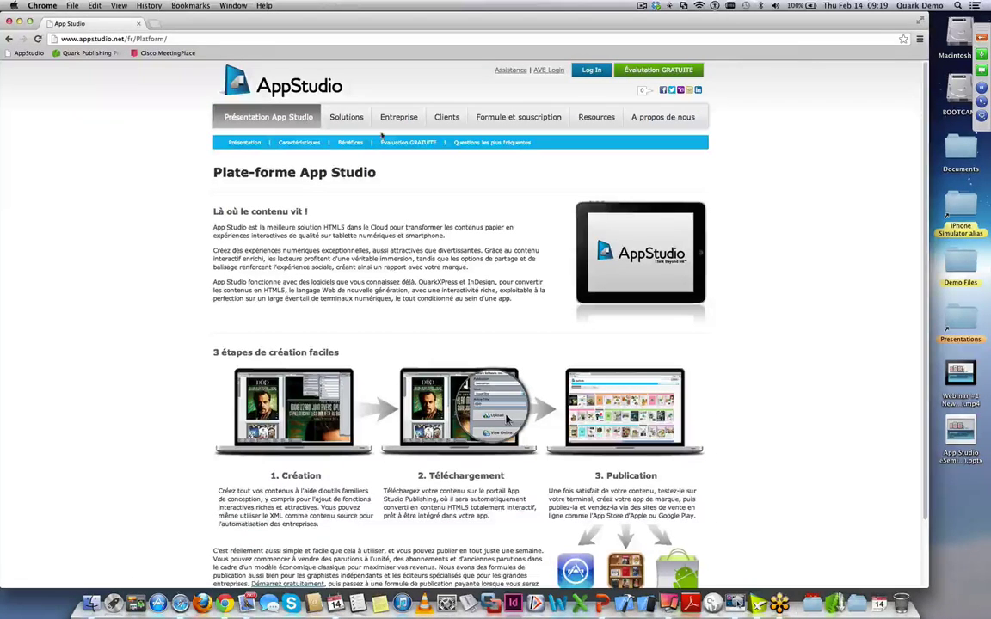
scroll(486, 253, down, 3)
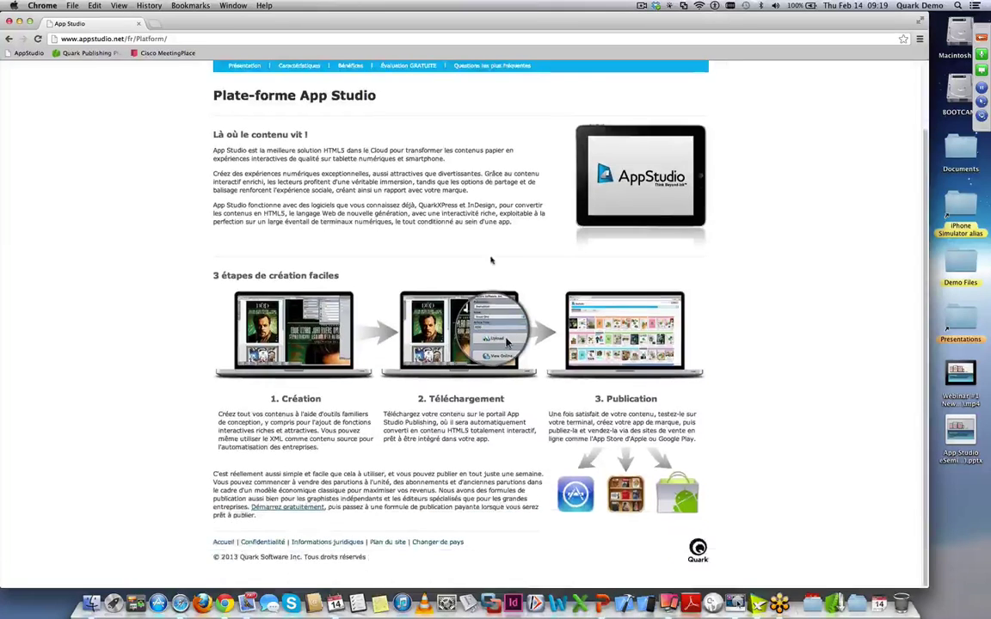
scroll(490, 260, up, 3)
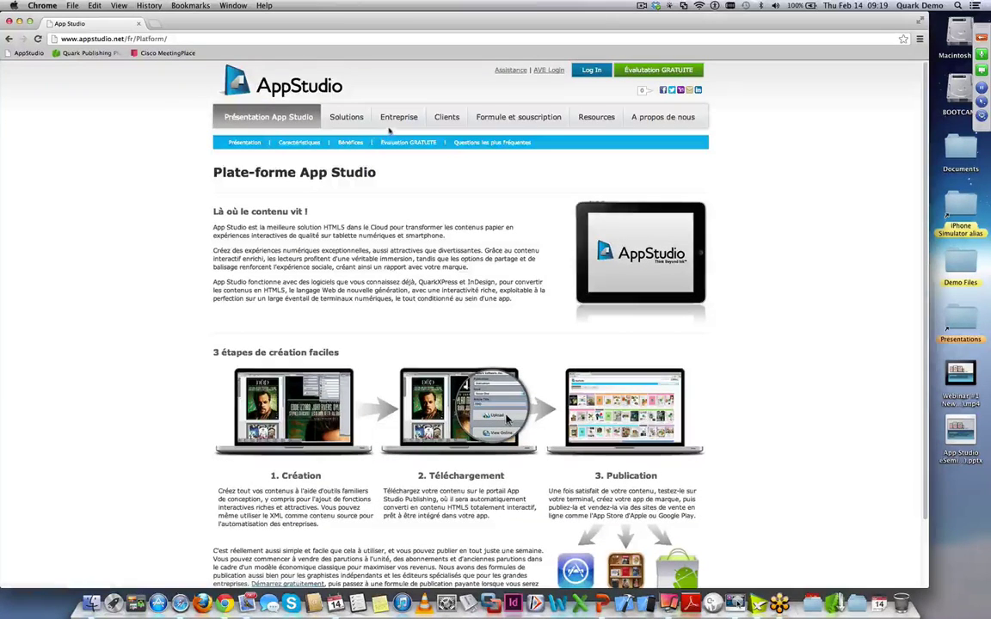
- Open the Clients page and scroll through publisher apps like My Ford, Good Food and BMJ
click(447, 118)
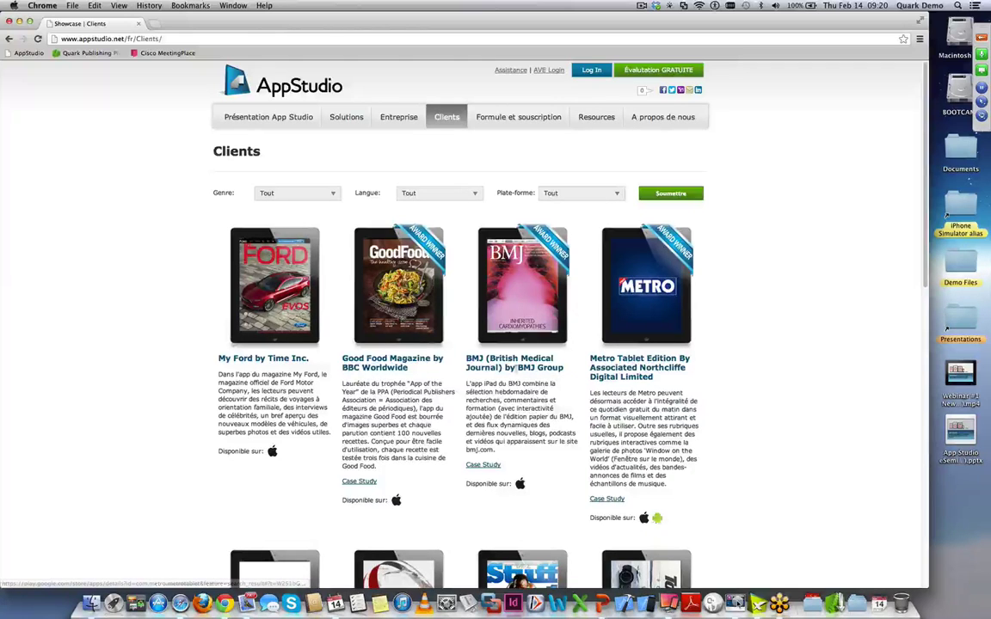
scroll(505, 416, down, 6)
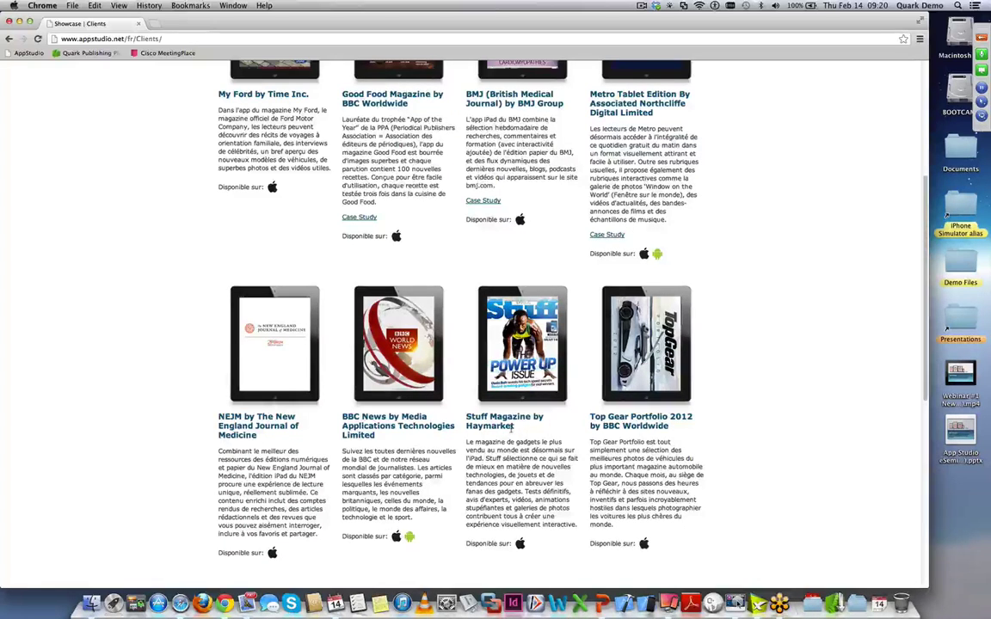
scroll(513, 426, up, 3)
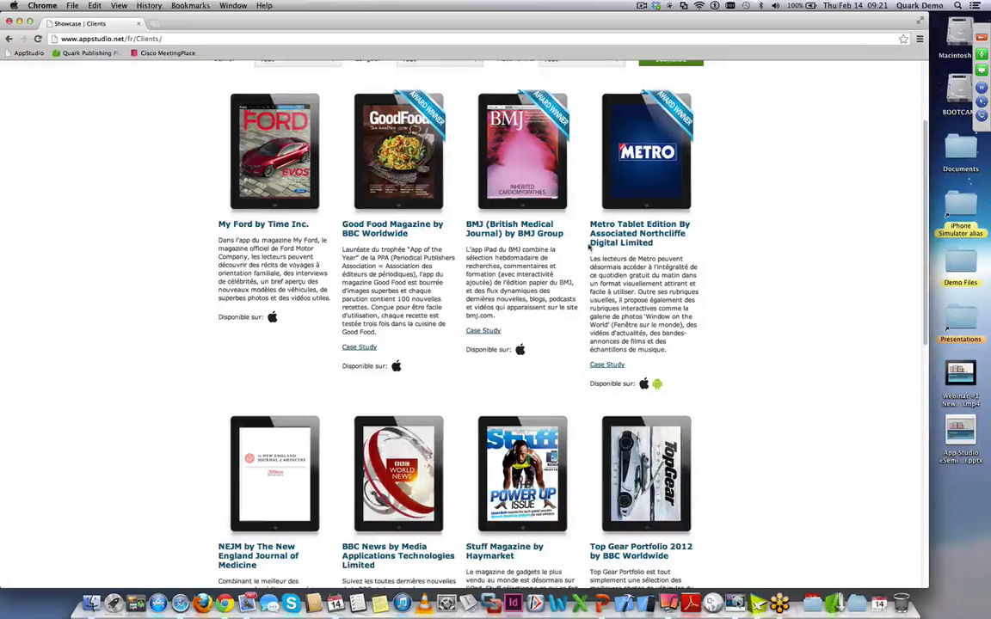
scroll(591, 251, up, 3)
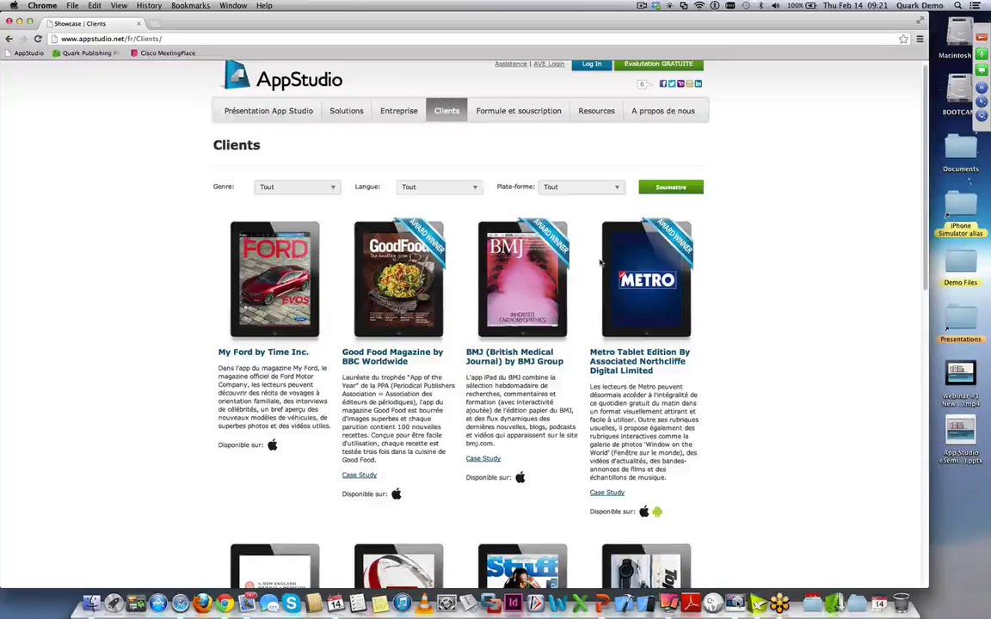
- Open 'Formule et souscription', expand 'Détails des fonctionnalités' and scroll through the plan comparison
click(539, 113)
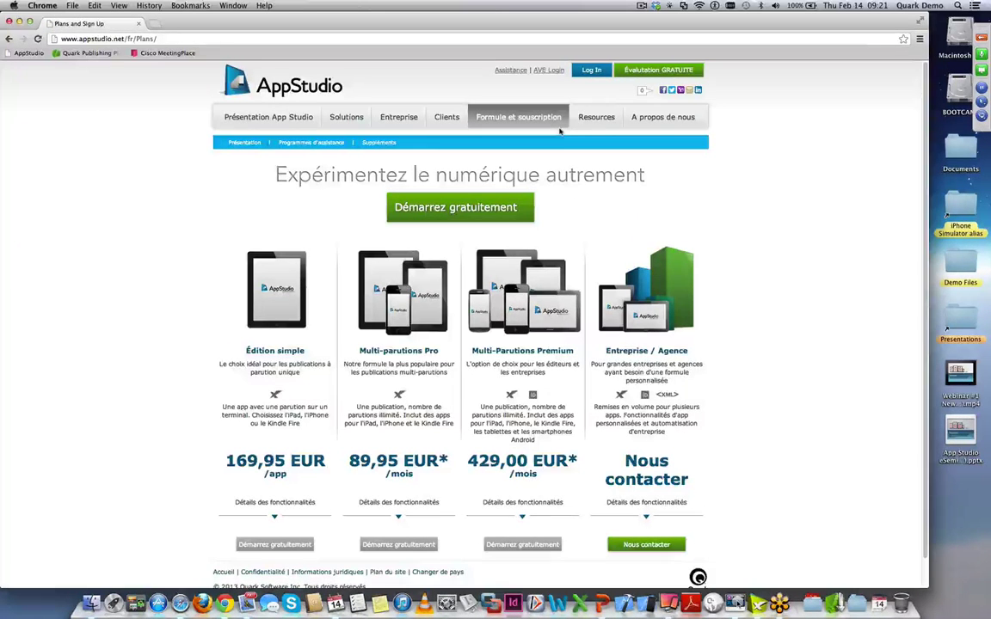
click(524, 518)
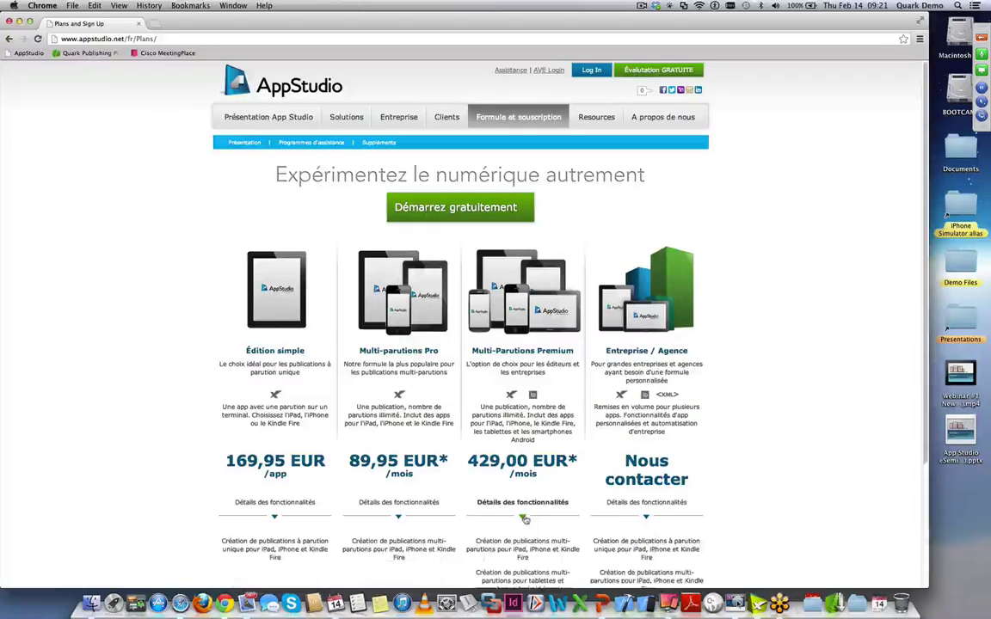
scroll(533, 516, down, 2)
scroll(545, 511, down, 10)
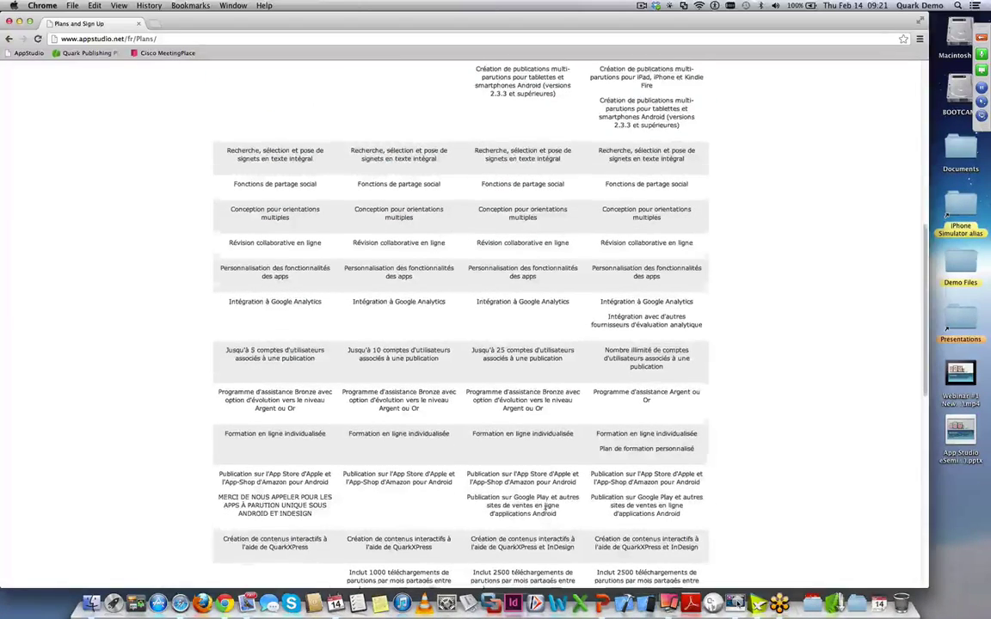
scroll(545, 510, down, 6)
scroll(545, 511, down, 7)
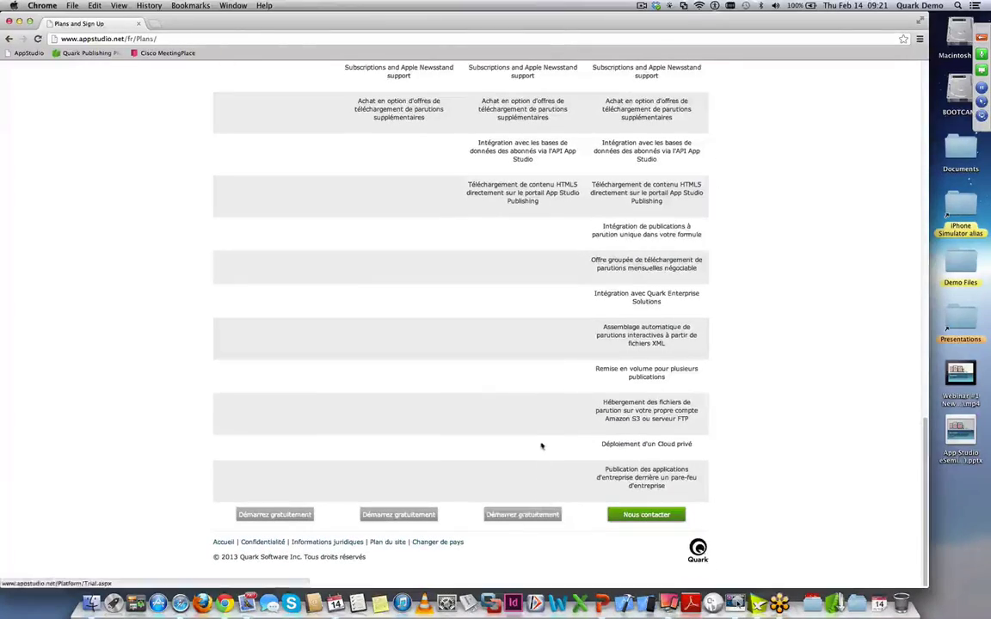
scroll(554, 435, up, 18)
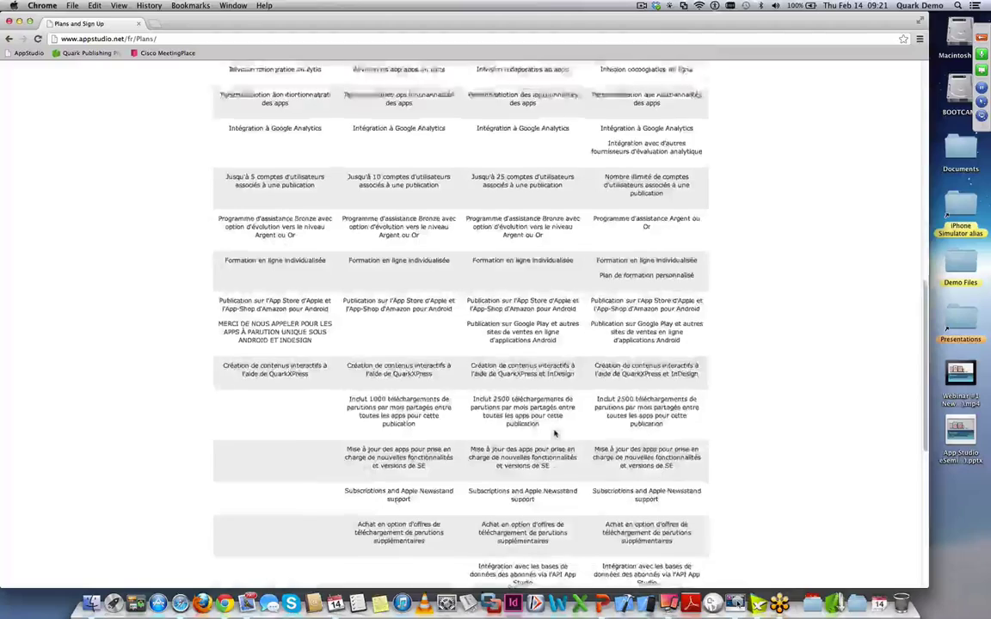
scroll(554, 435, up, 8)
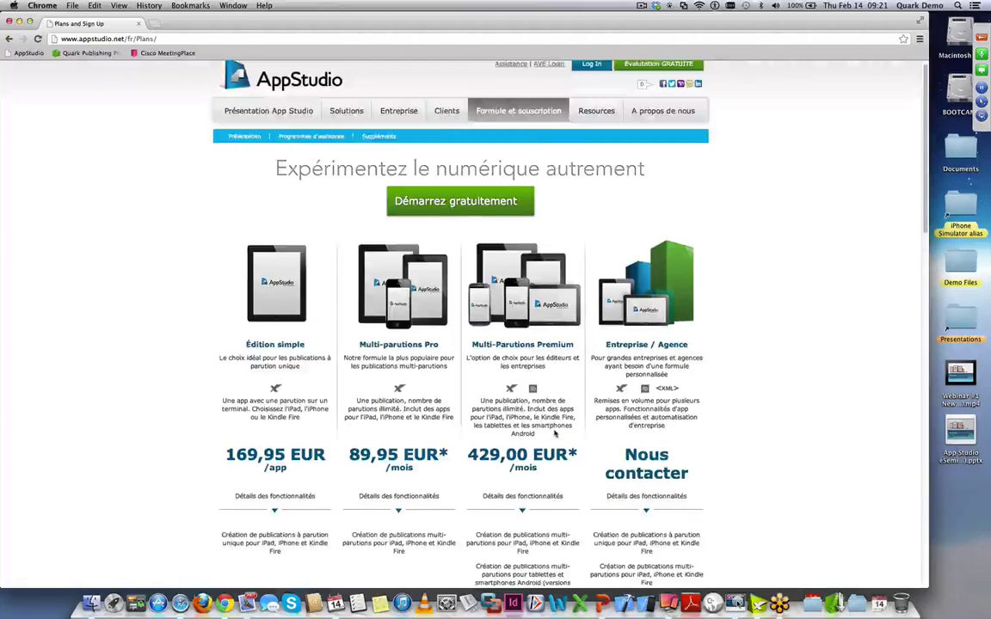
scroll(573, 424, up, 2)
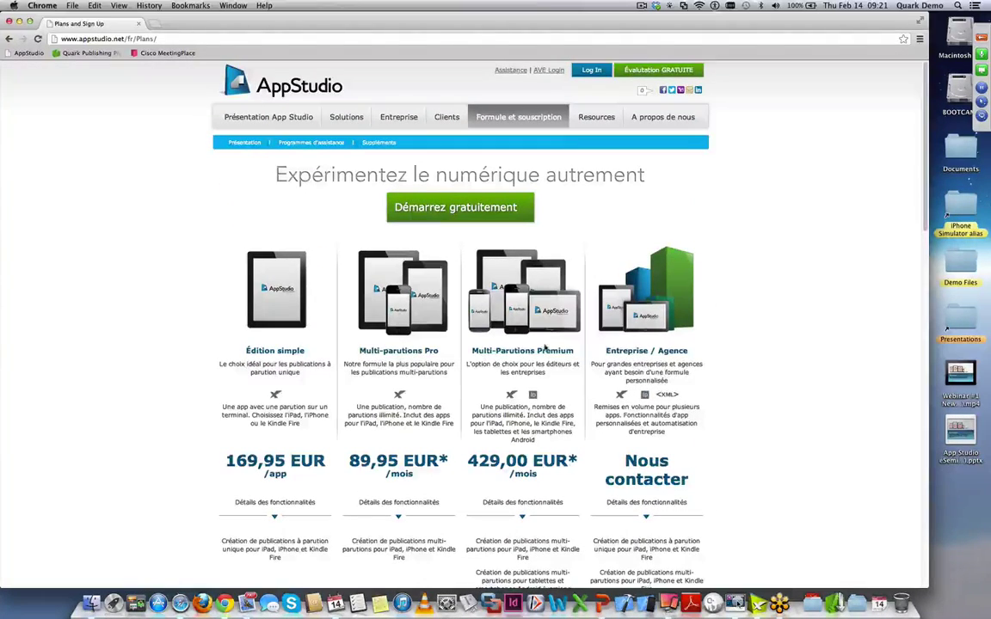
- Visit the Resources page, then open the Centre d'Assistance support site in a new tab
click(595, 120)
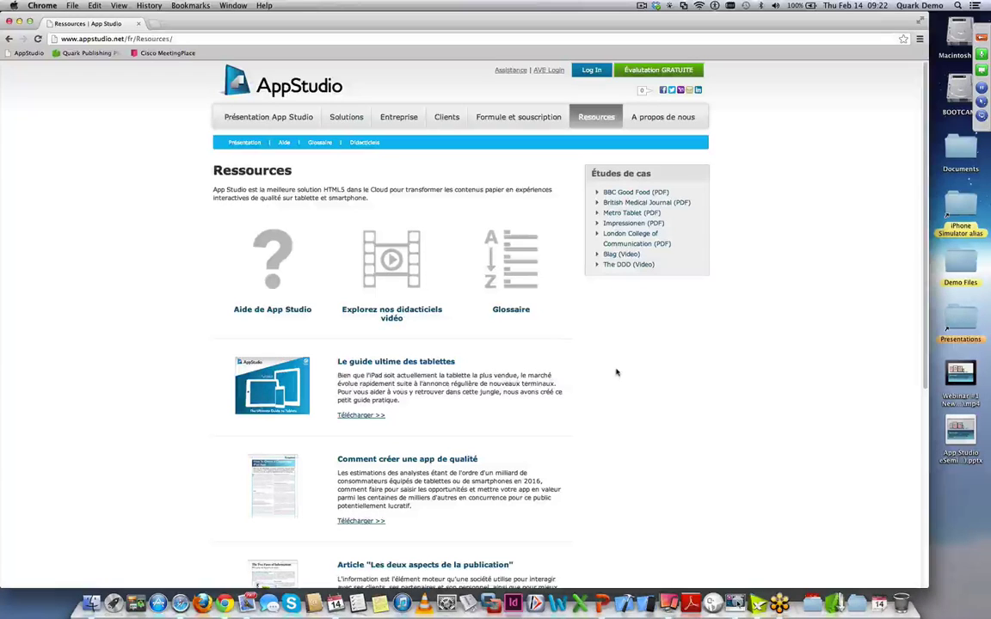
click(508, 73)
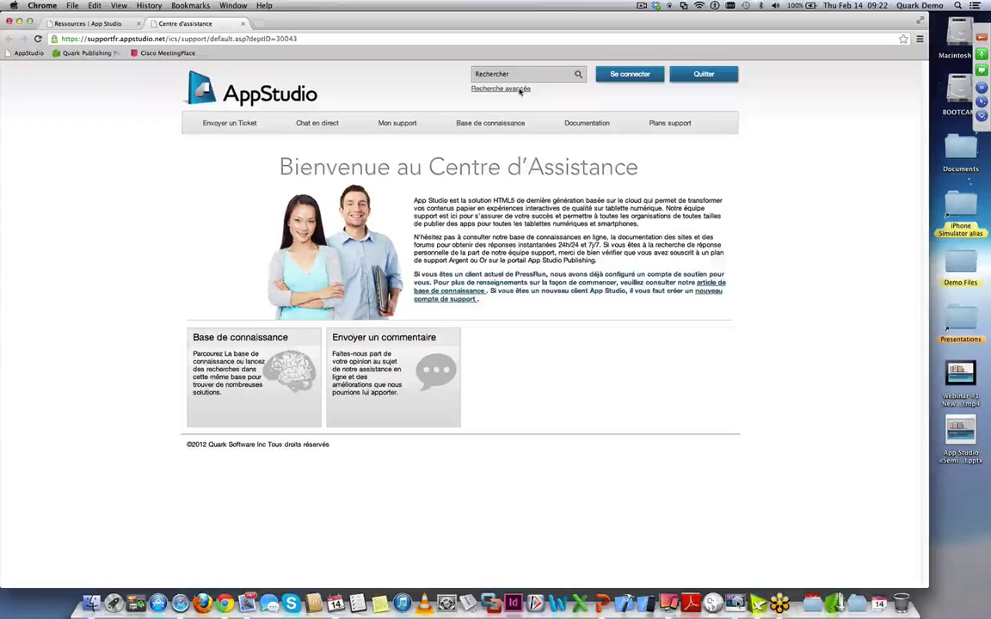
- Open 'Plans support' to compare the Bronze, Silver and Gold assistance programmes
click(675, 125)
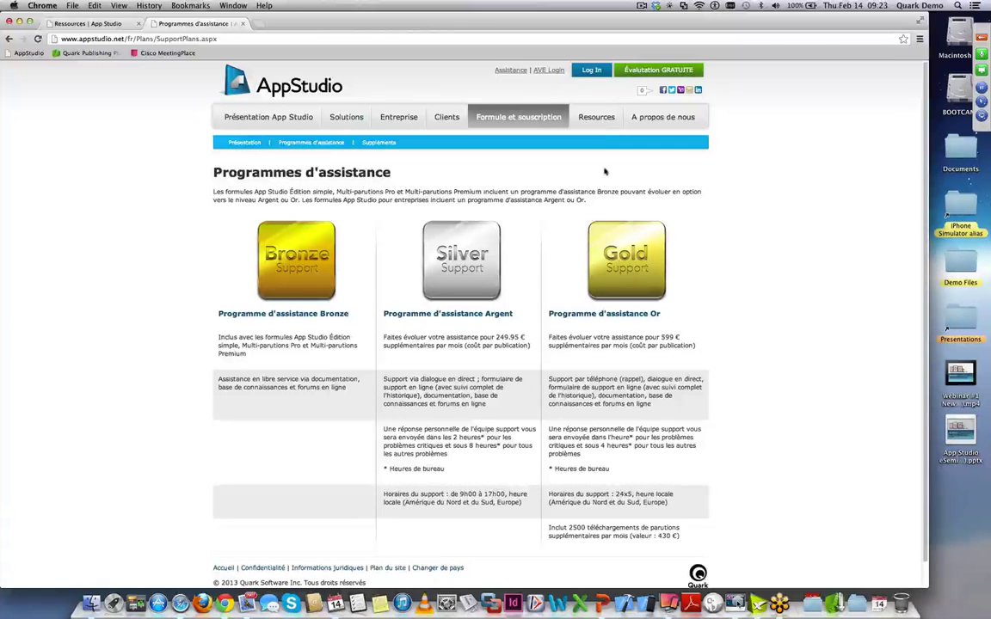
- Open the support centre in another tab and go to the App Studio Documentation home
click(512, 72)
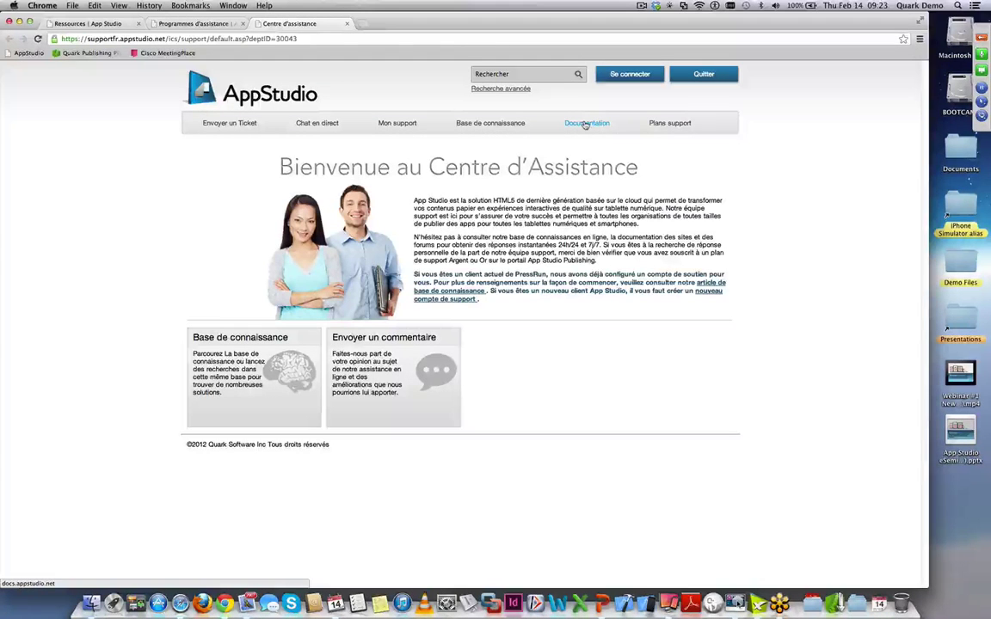
click(585, 124)
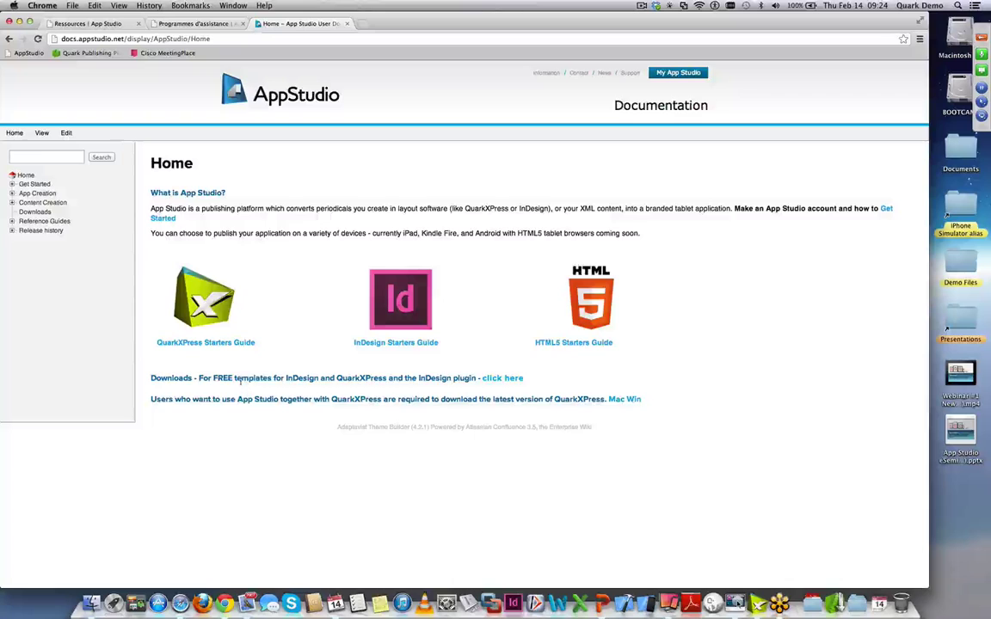
- Open the documentation Downloads page and browse the exporter, InDesign templates and example files
click(499, 380)
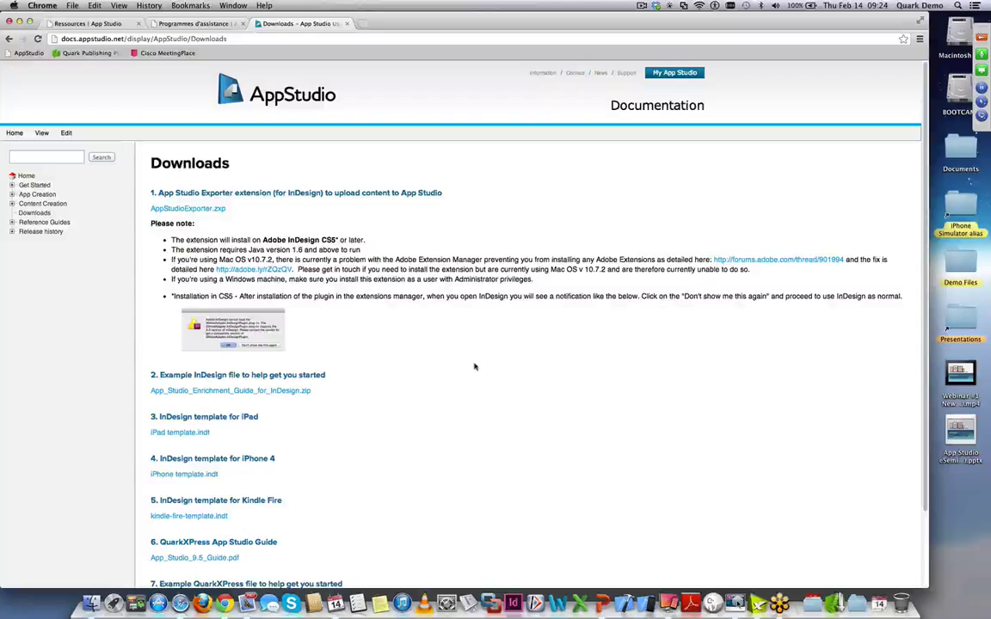
scroll(475, 367, down, 3)
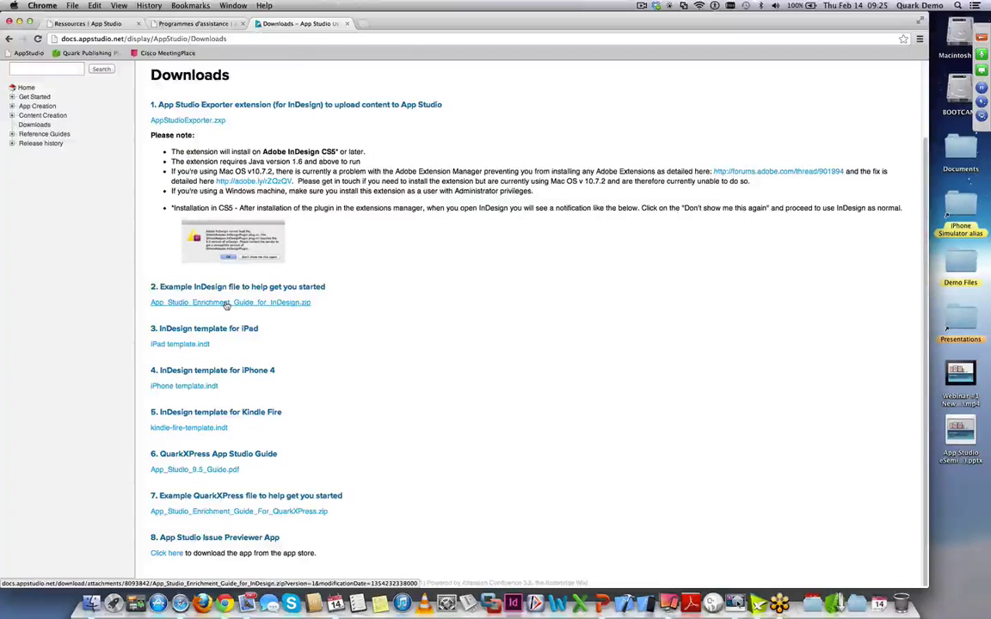
scroll(226, 304, up, 2)
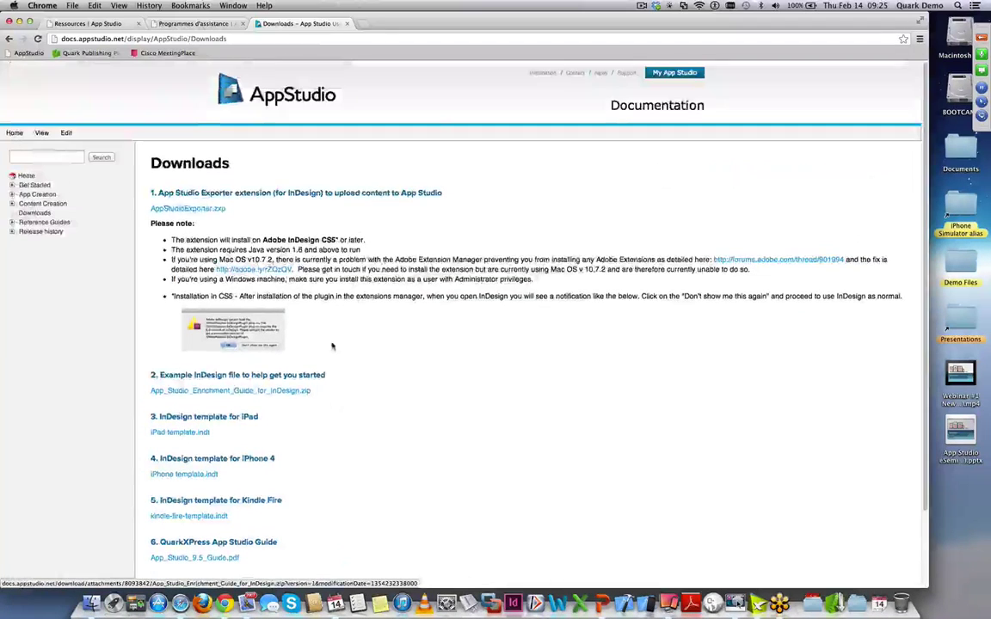
- Return to the Ressources tab, go to the AppStudio home, and open Évaluation GRATUITE
click(154, 26)
click(111, 26)
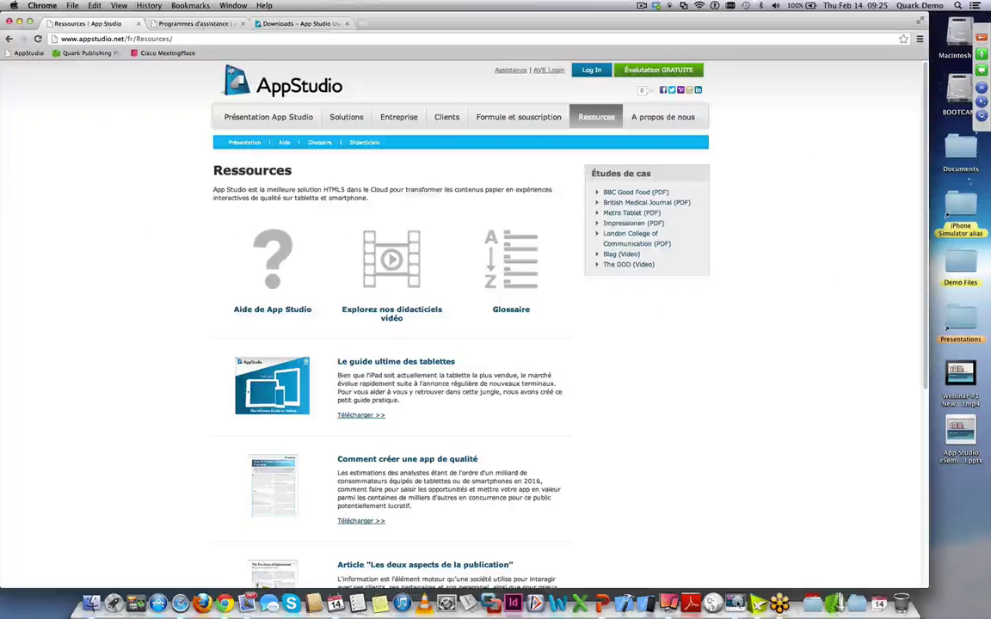
click(253, 88)
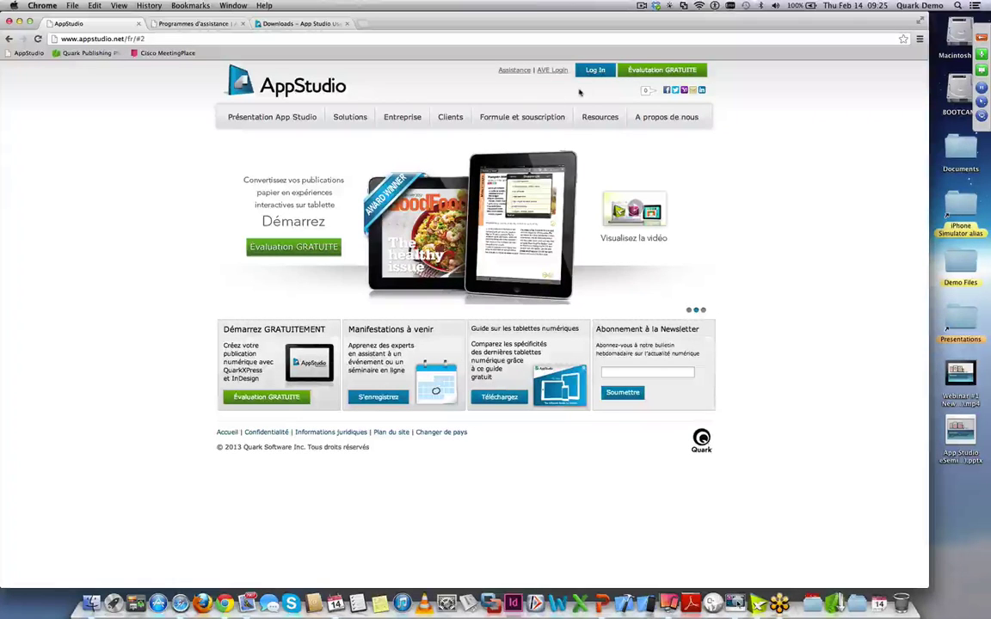
click(649, 73)
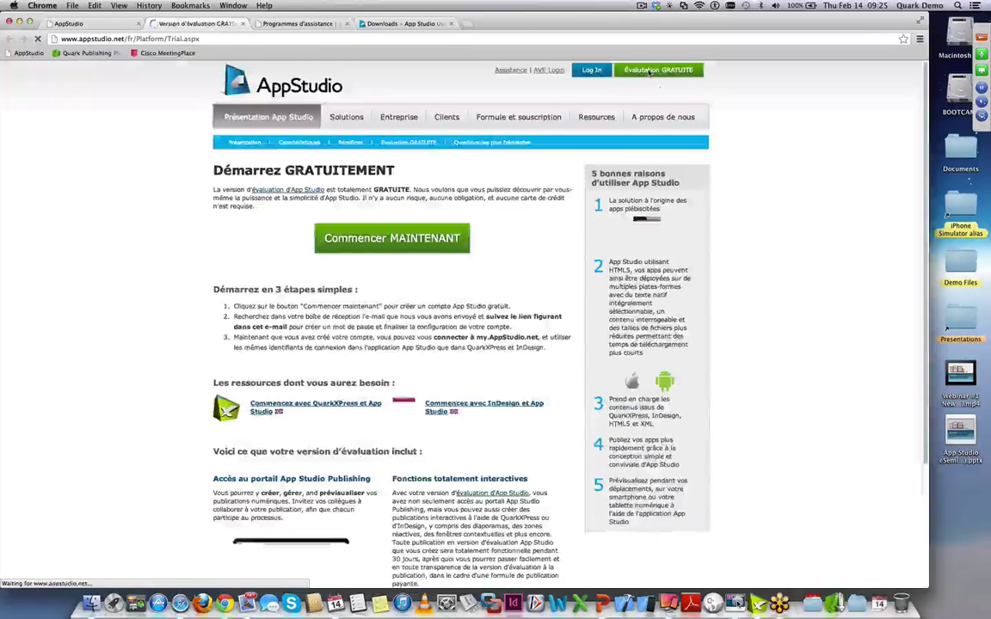
click(401, 239)
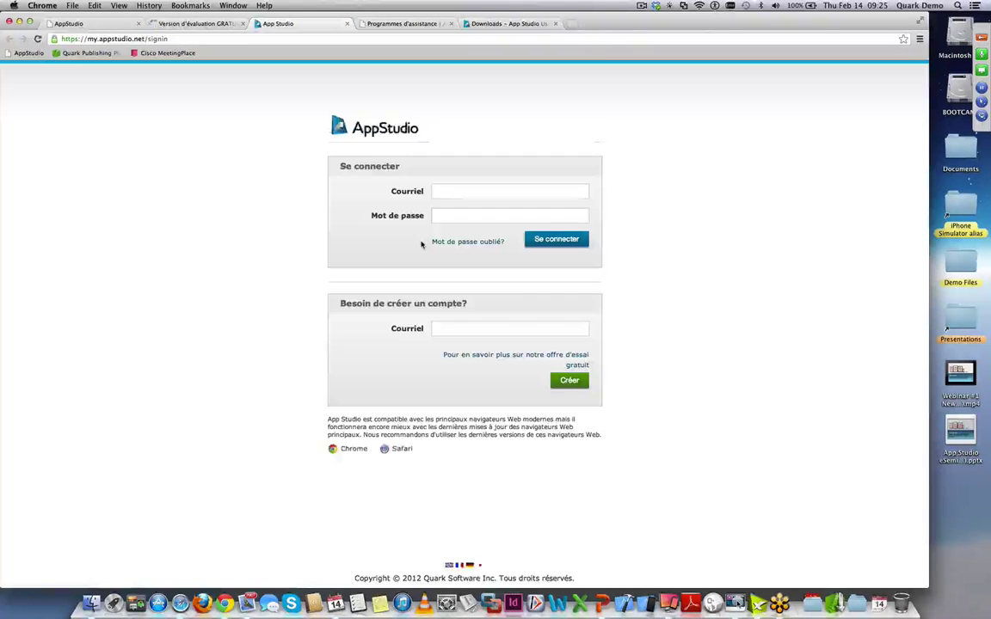
click(442, 328)
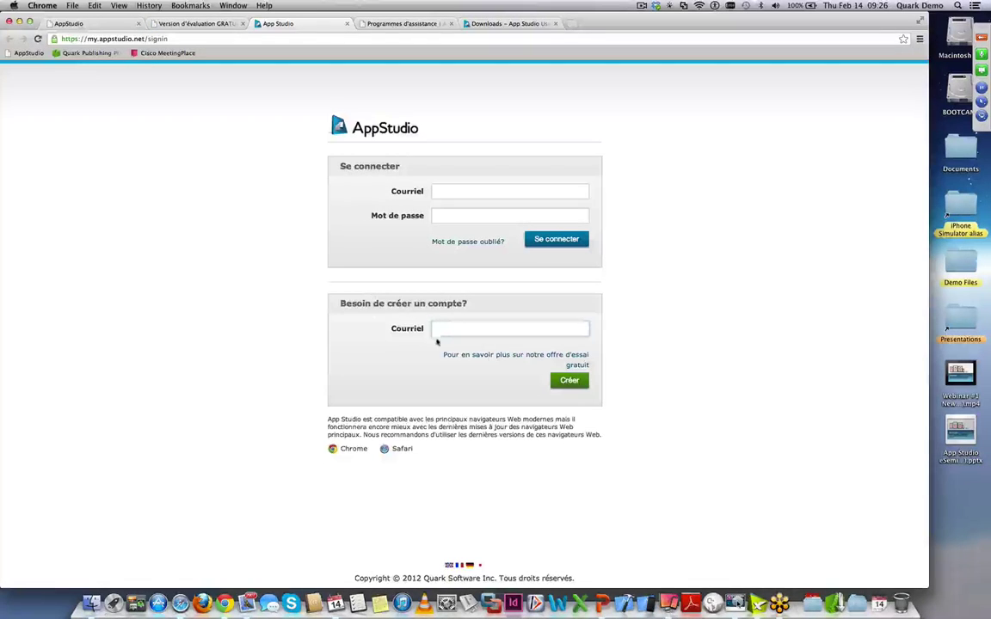
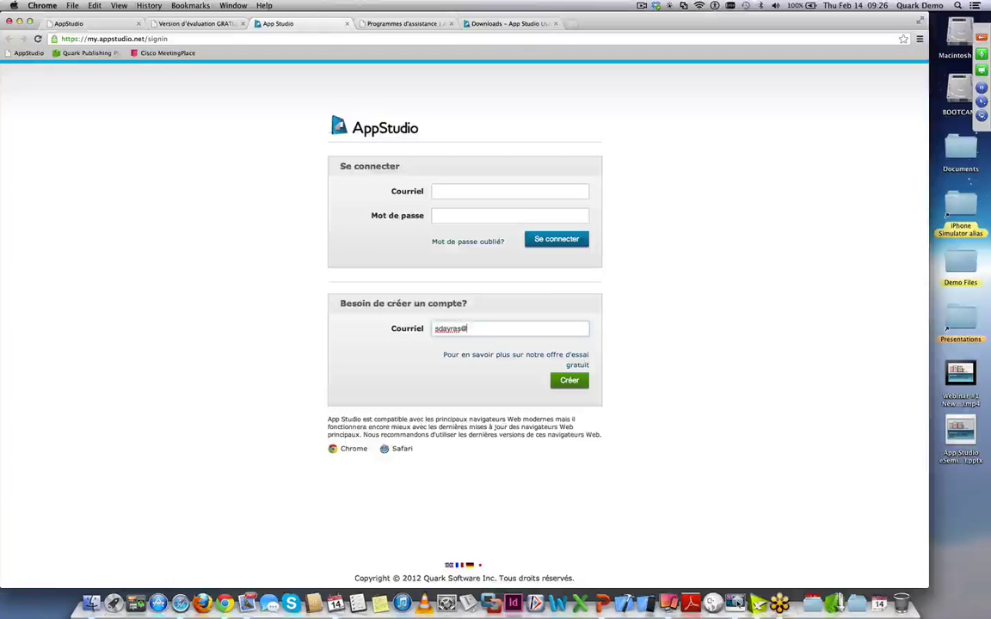
drag(554, 327, 422, 328)
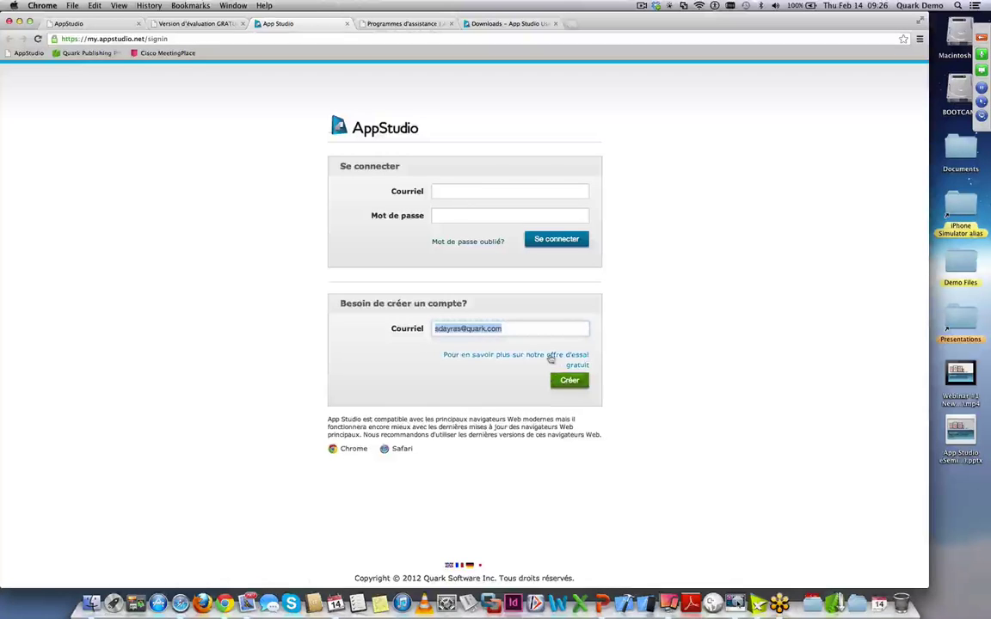
key(BackSpace)
- Sign in with the saved email and account password, retyping the password after the first rejection
click(447, 193)
key(Down)
key(Return)
click(458, 215)
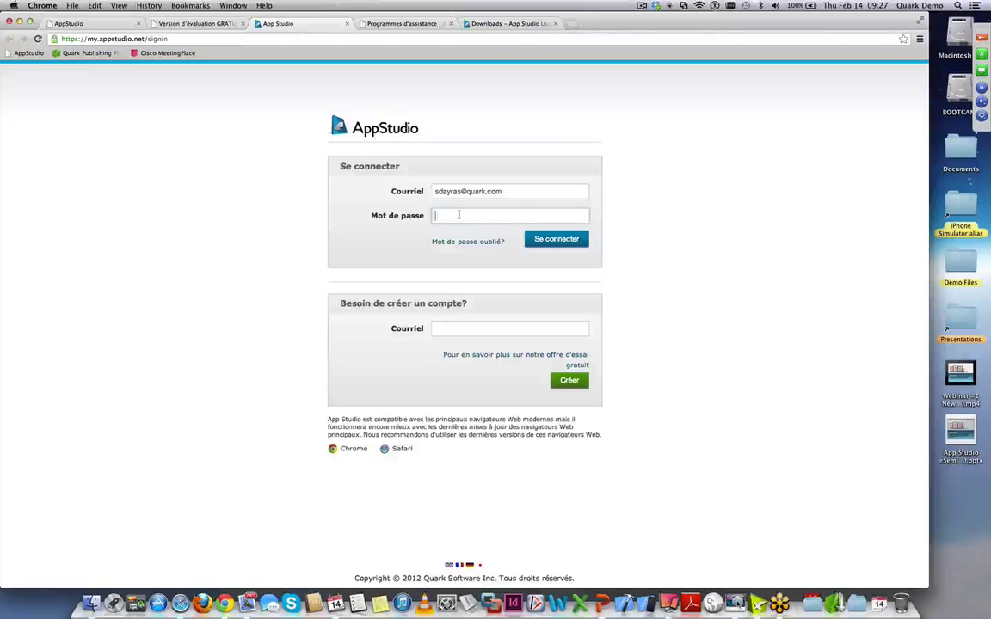
text(•••••••••••)
key(Return)
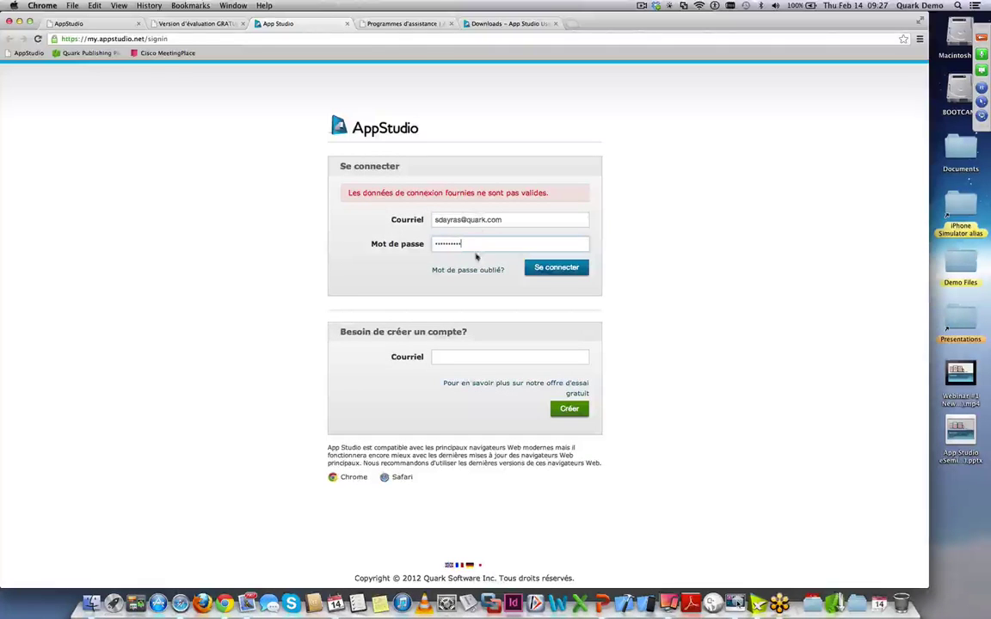
key(super+a)
text(••••)
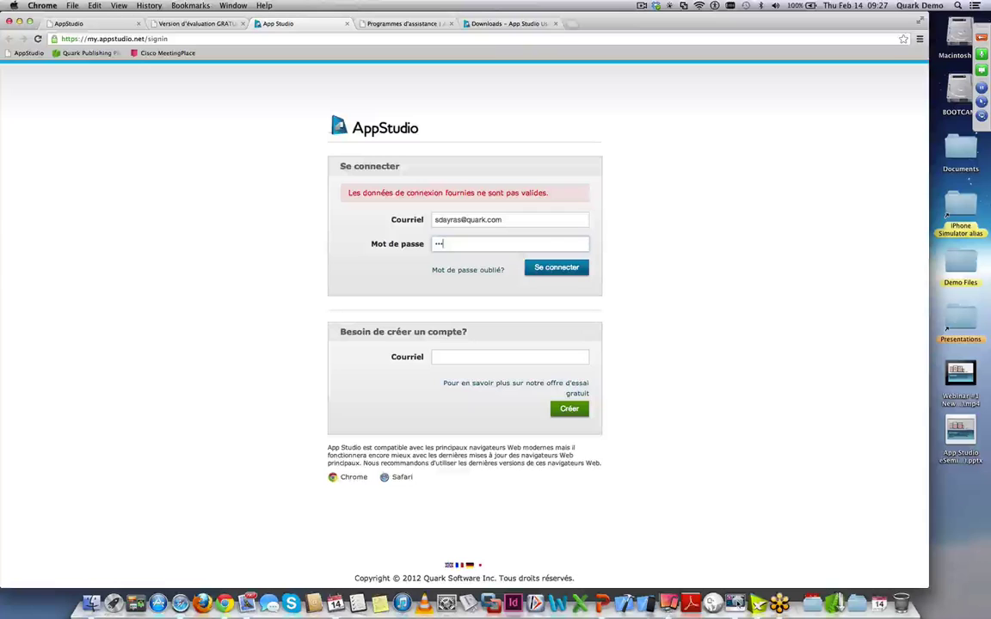
text(•••••)
key(Return)
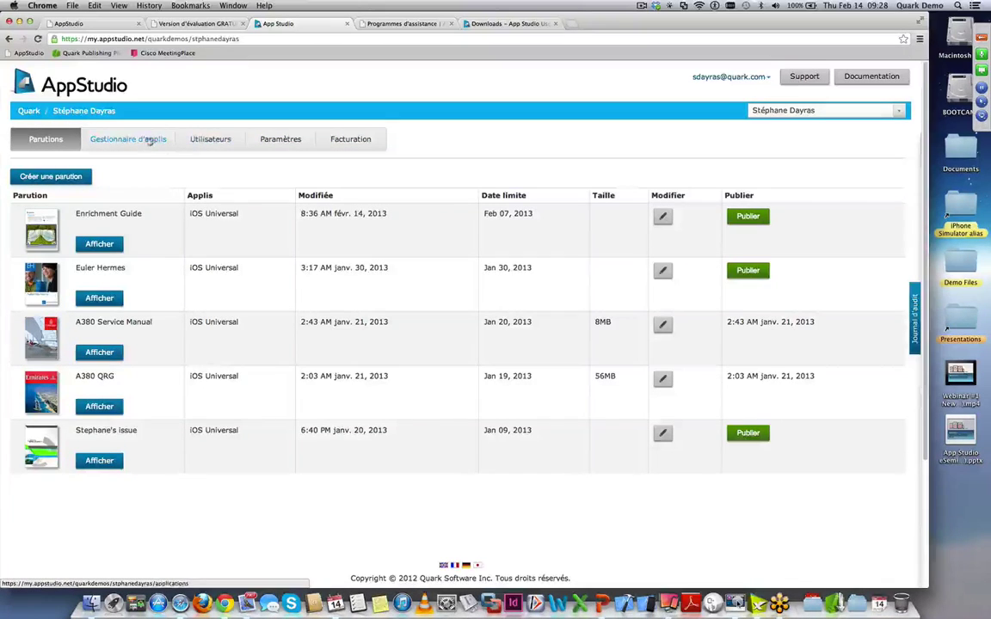
- In Paramètres, expand Hébergement, Notifications, Contenu XML and Sections panels
click(285, 141)
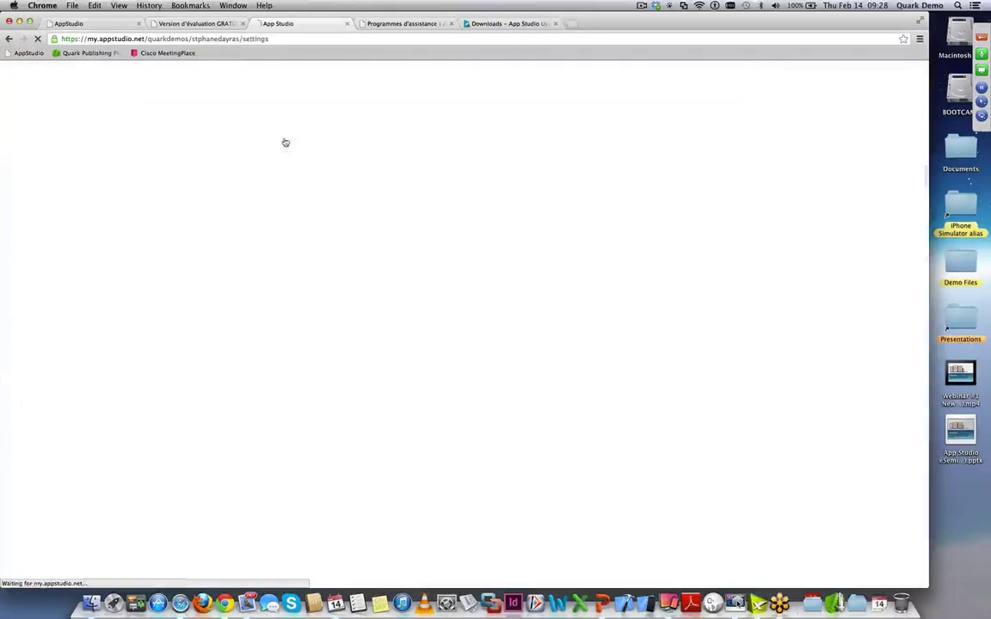
drag(323, 203, 254, 202)
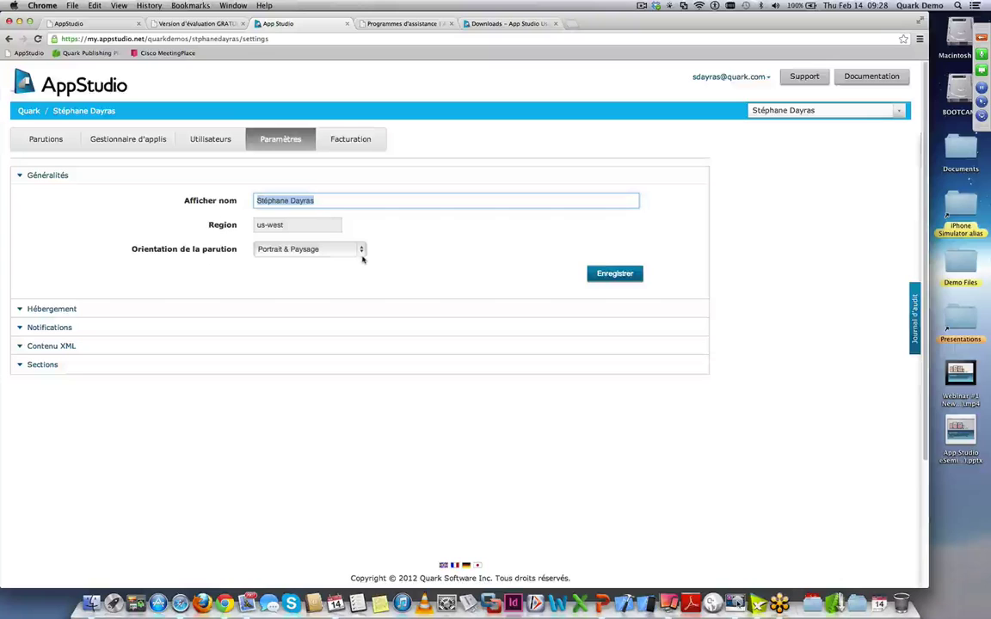
click(45, 312)
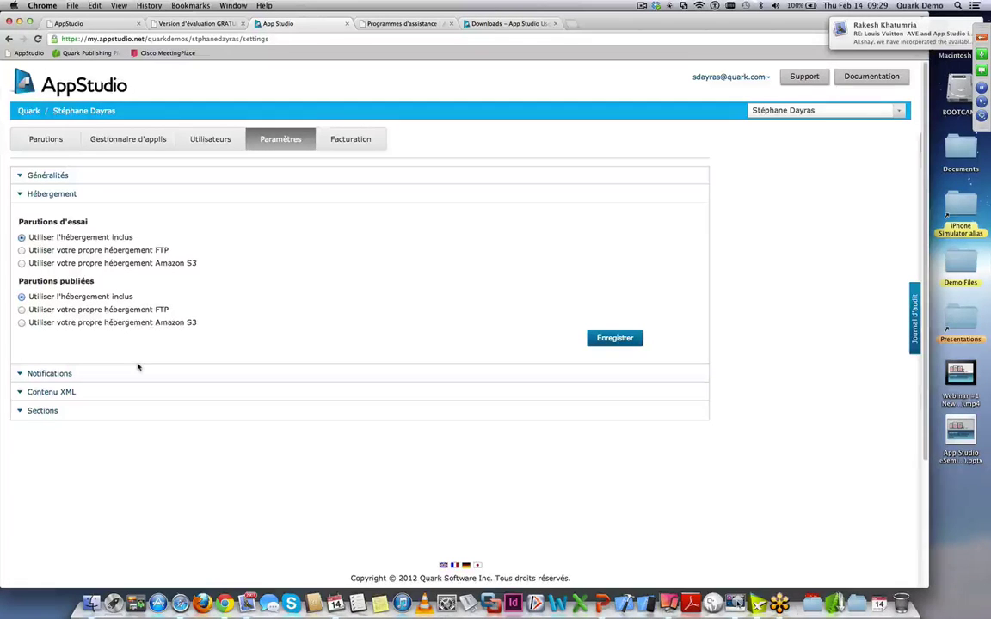
click(61, 375)
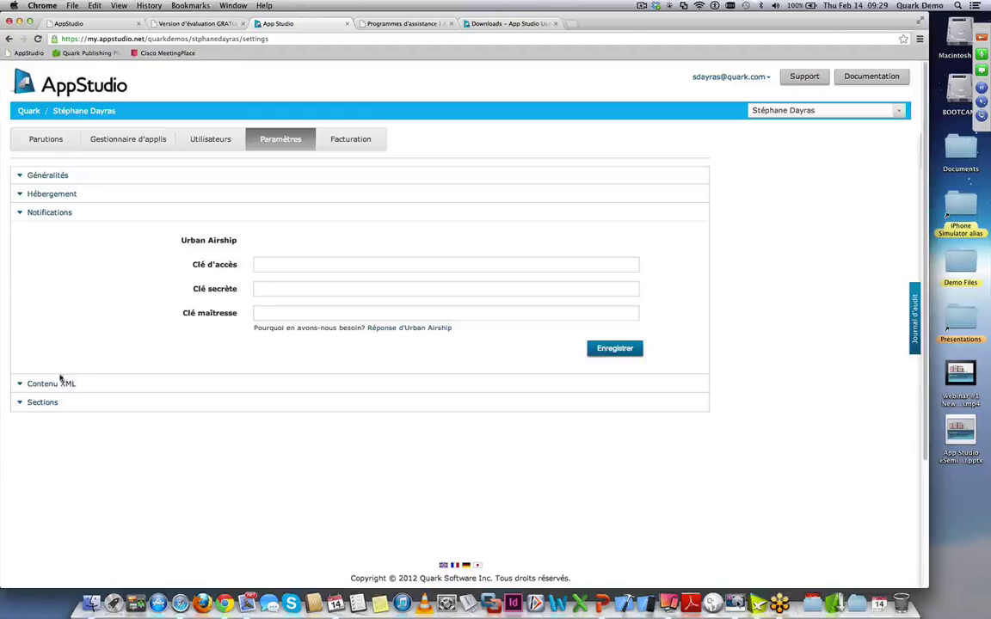
click(56, 384)
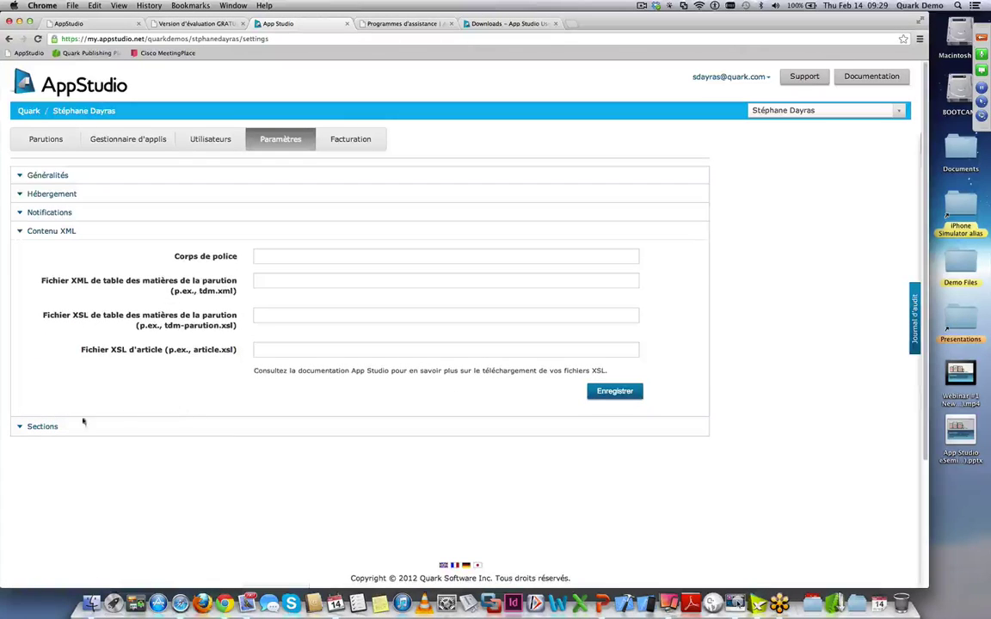
click(40, 430)
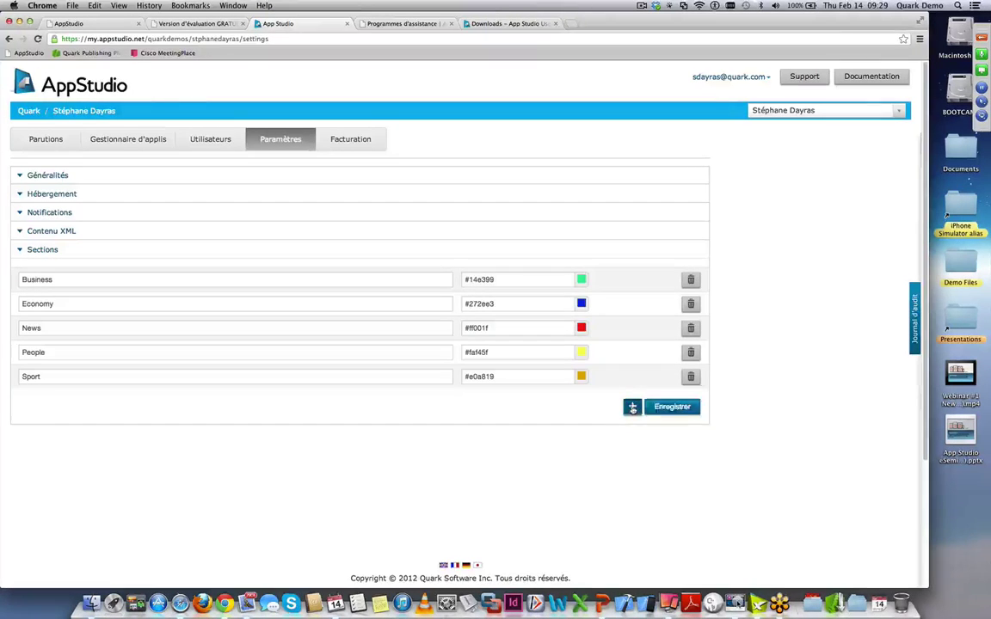
- Create a new section named 'Faits divers' and give it the brown colour #785e4f
click(632, 406)
click(112, 401)
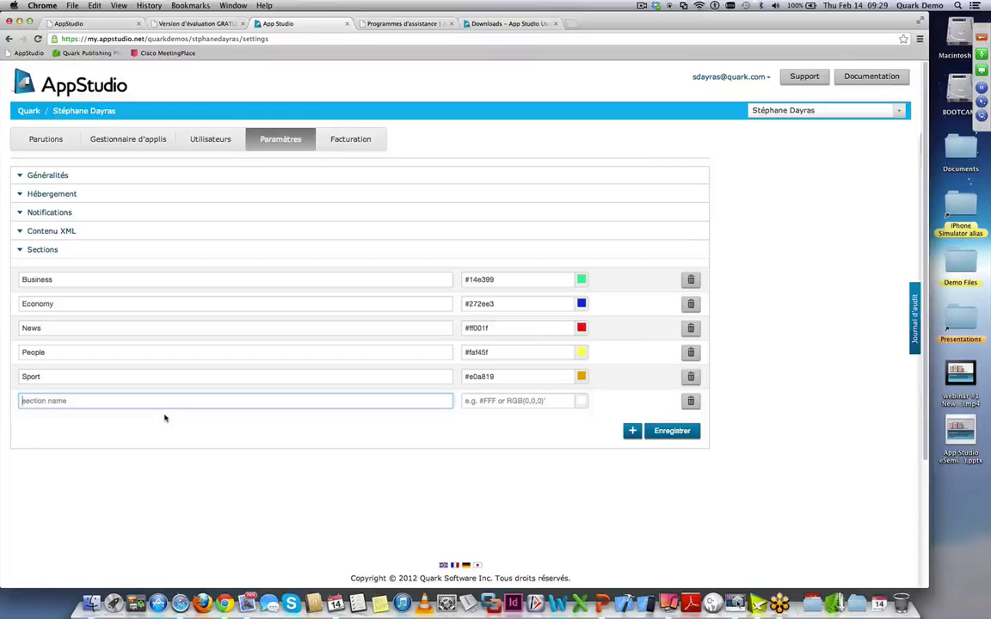
text(Faits divers)
click(581, 401)
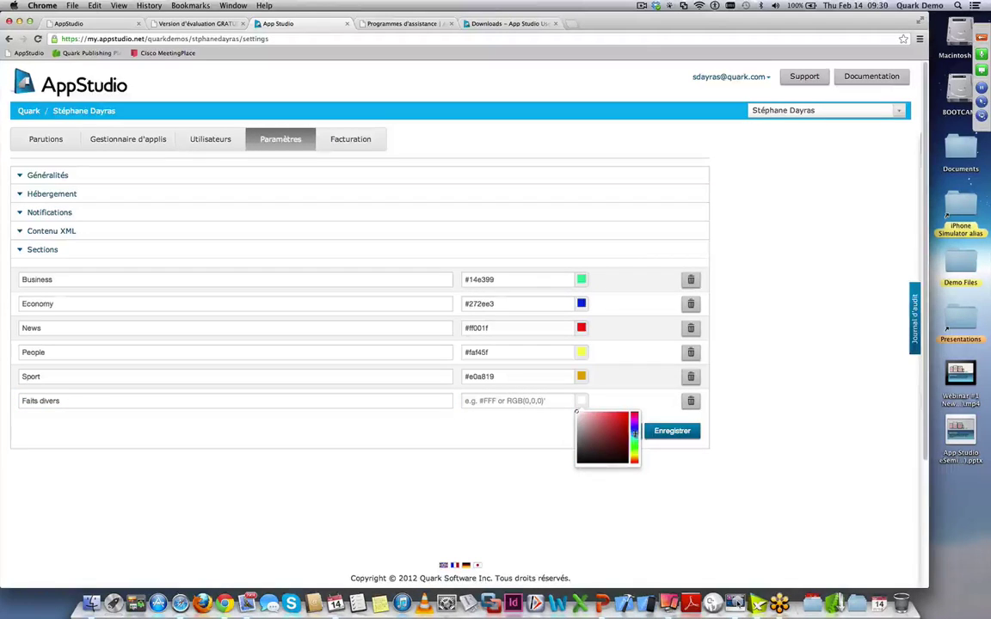
click(634, 456)
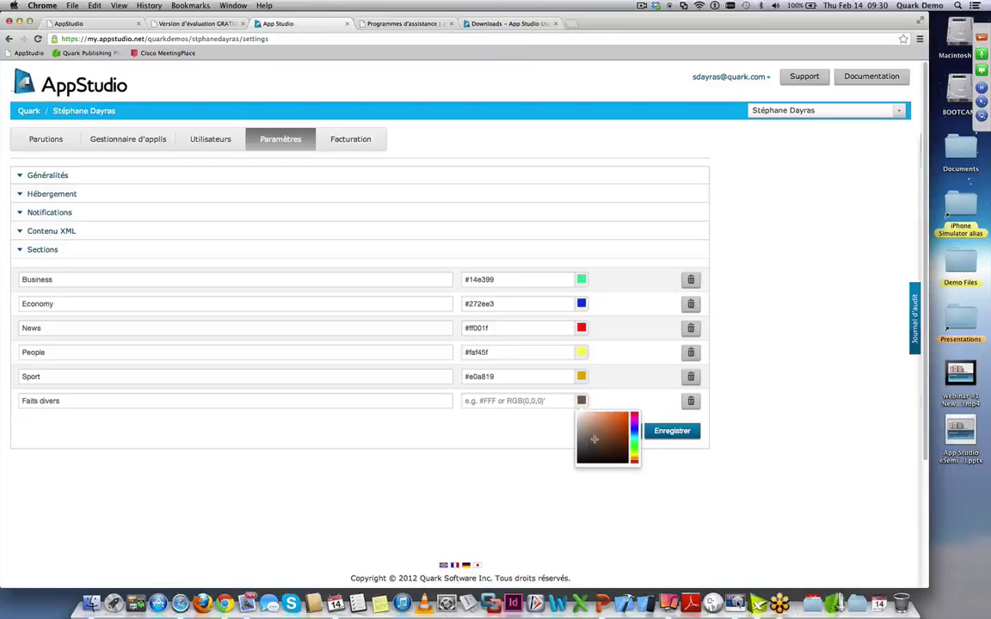
click(672, 431)
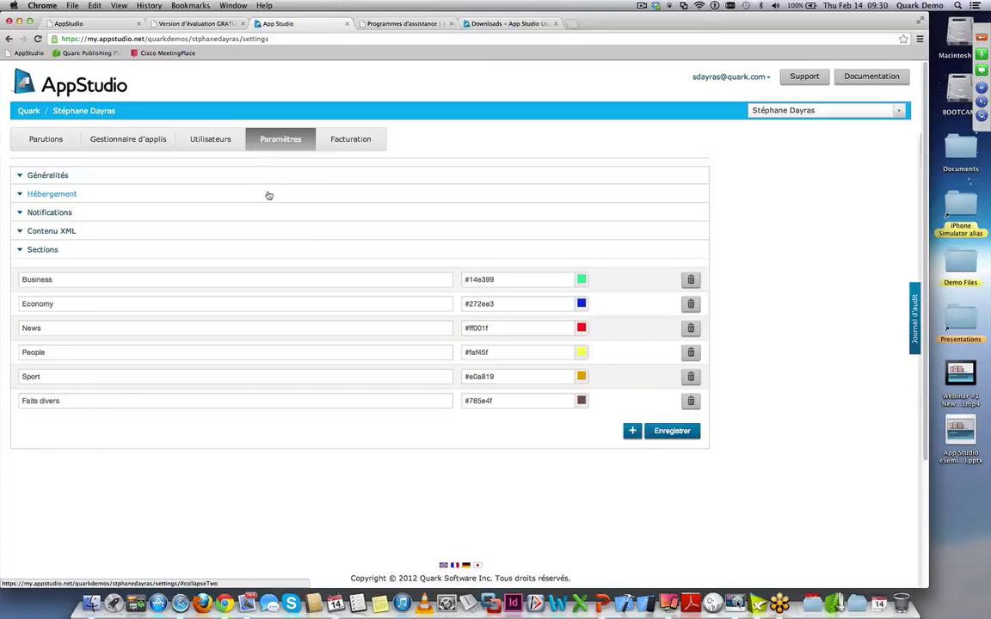
- Show the Utilisateurs list of account users and roles, then begin inviting a user
click(223, 145)
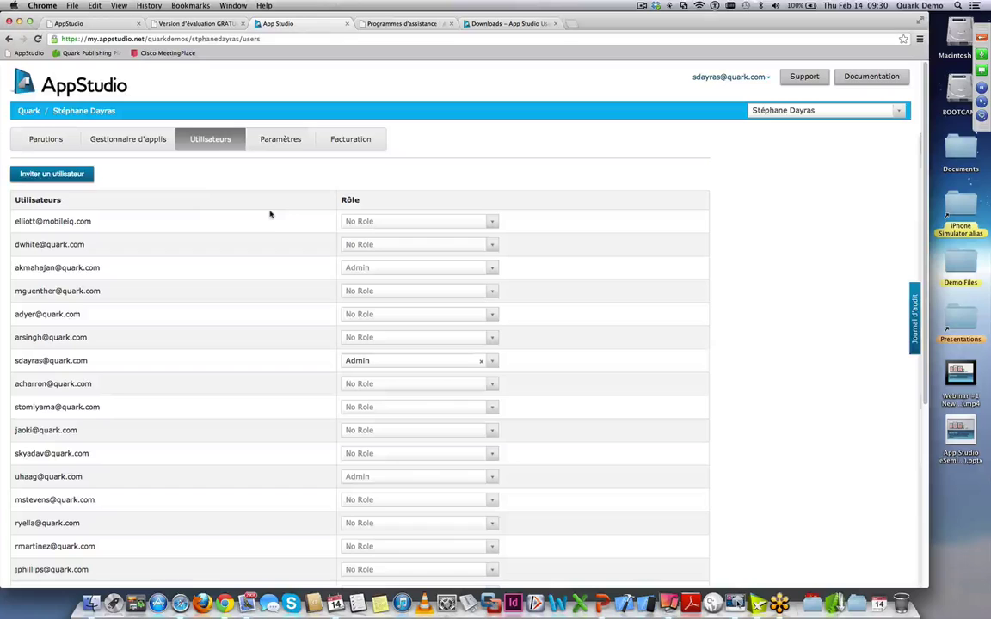
click(58, 173)
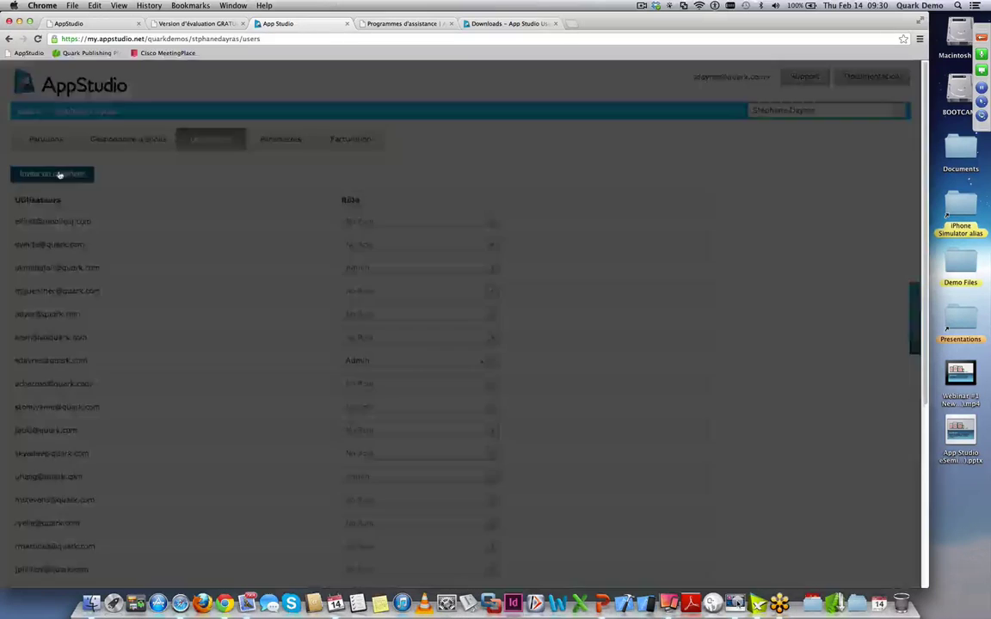
click(446, 230)
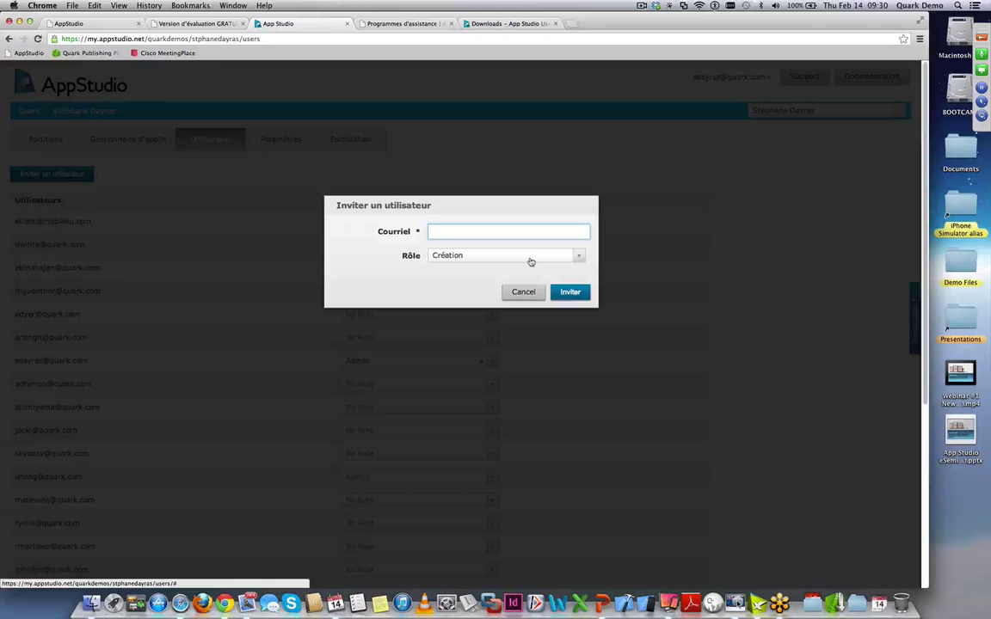
text(client@societe.fr)
click(512, 256)
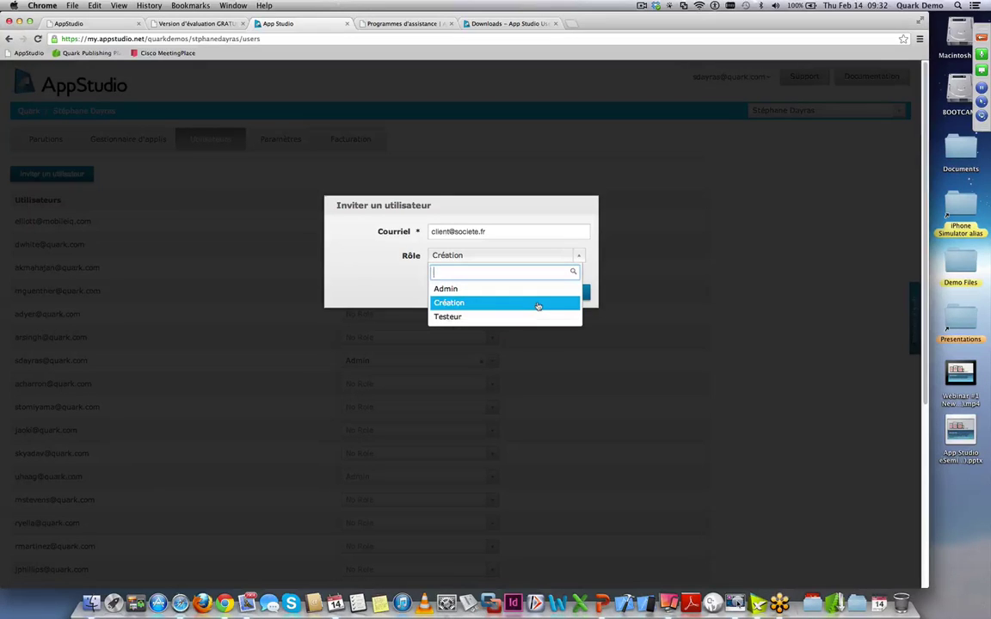
click(538, 303)
click(588, 331)
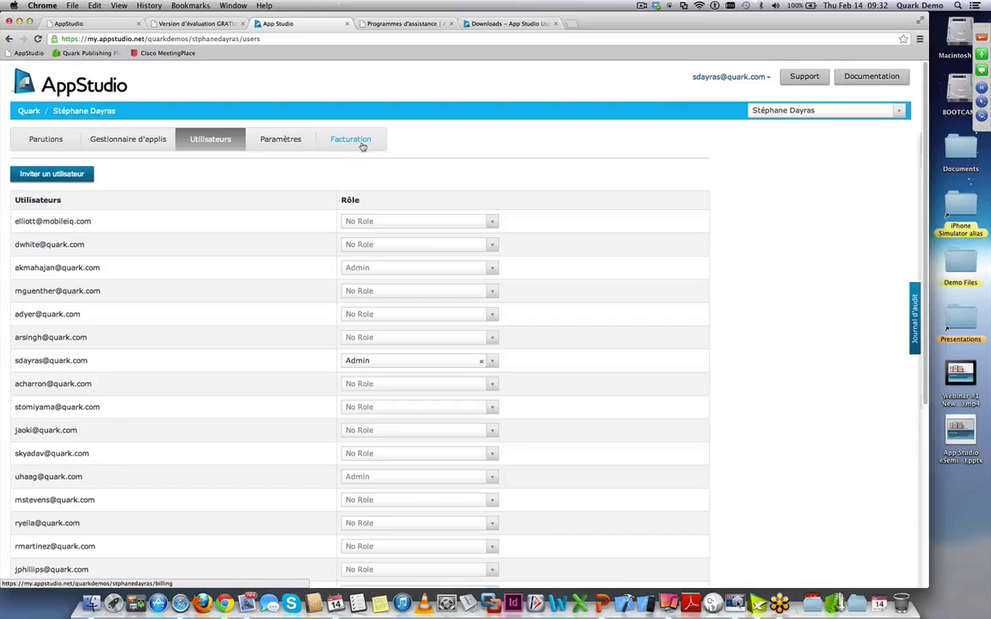
- Look over the Gestionnaire d'applis overview, then return to the Parutions issues table
click(147, 144)
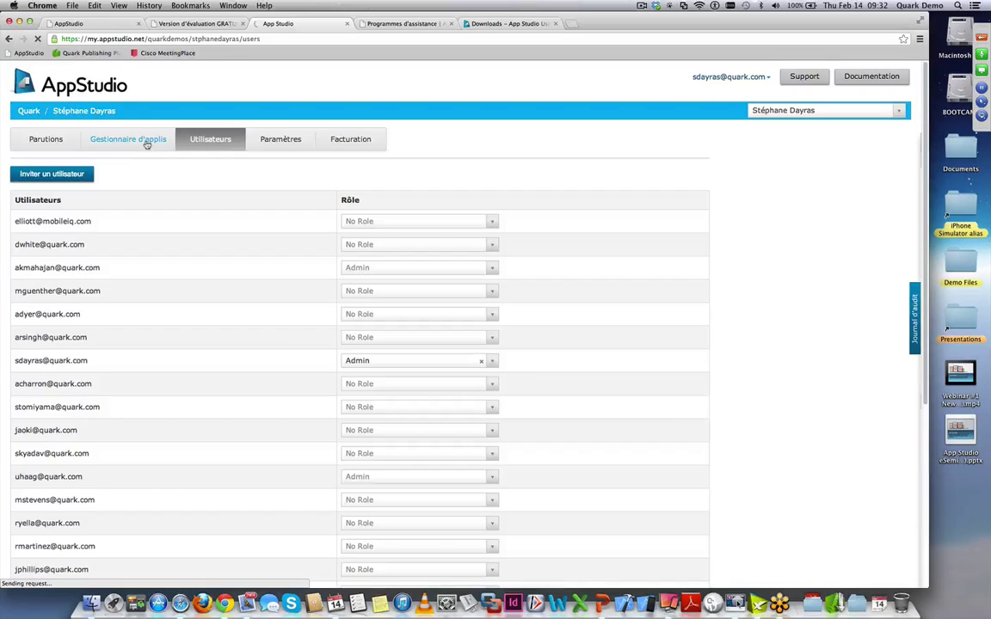
click(143, 140)
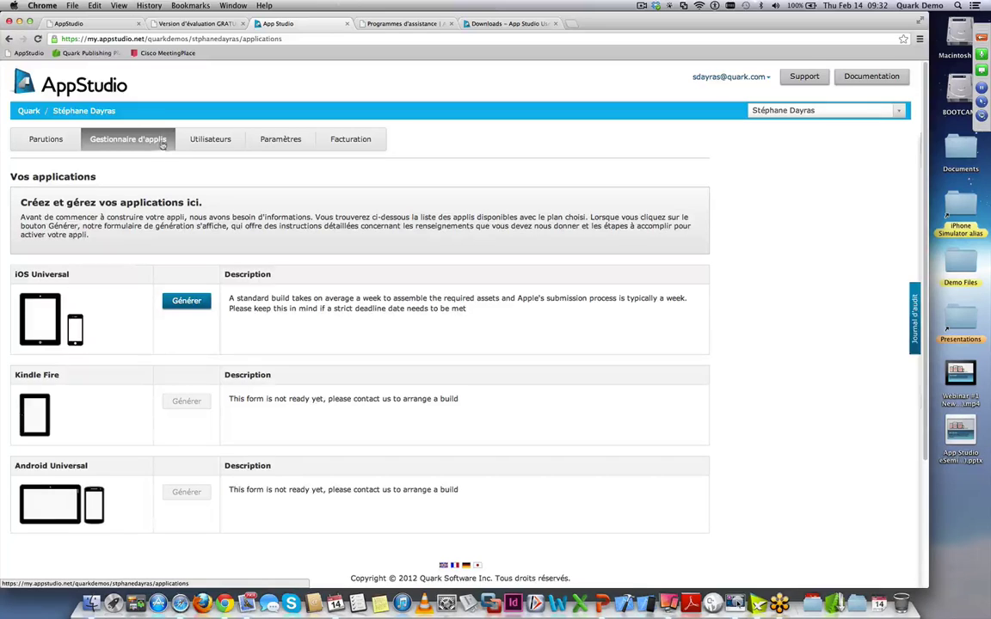
click(61, 141)
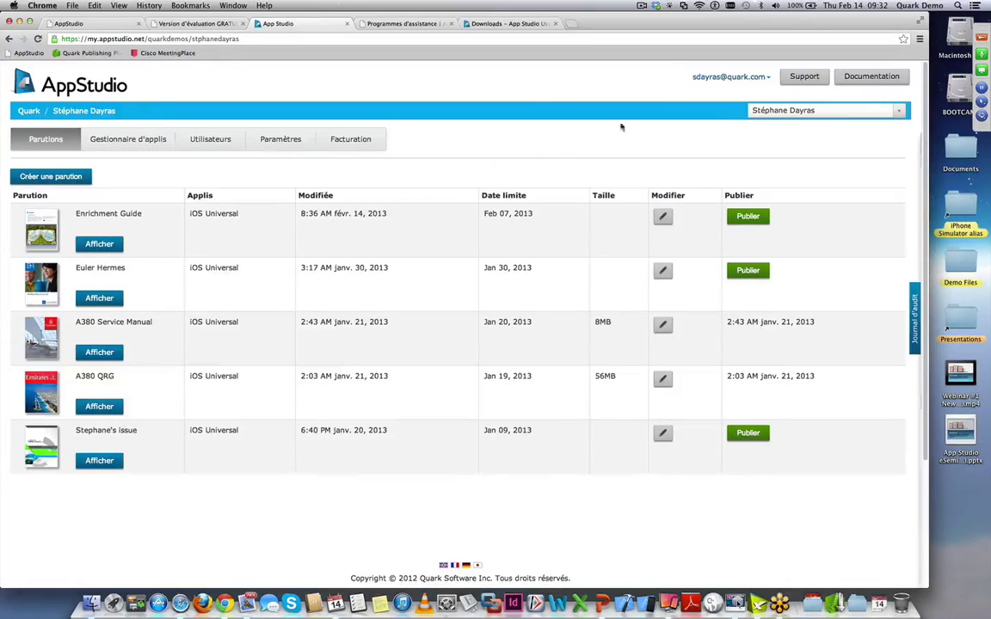
- Check the account list, open the Enrichment Guide issue, then switch to QuarkXPress's 1_Introduction project
click(839, 115)
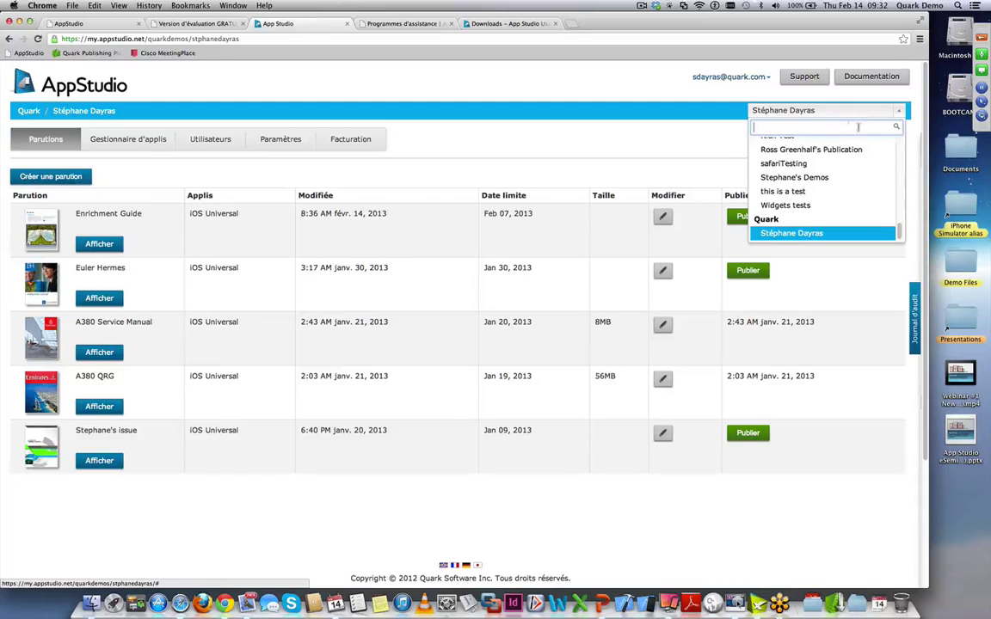
scroll(902, 228, up, 1)
mouse_move(903, 228)
mouse_down()
mouse_move(919, 140)
mouse_move(909, 239)
mouse_up()
click(647, 144)
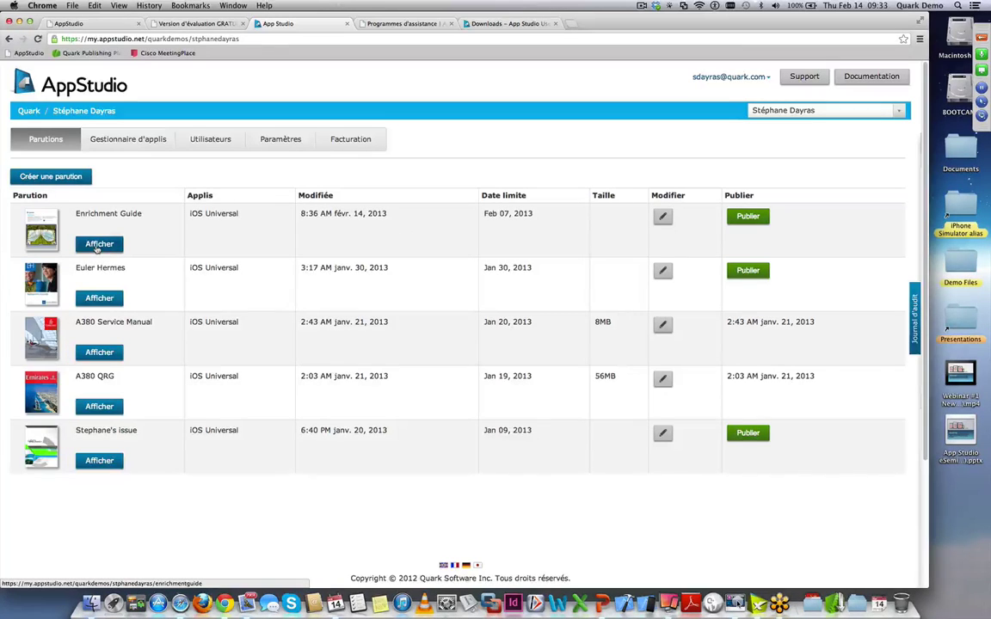
click(99, 244)
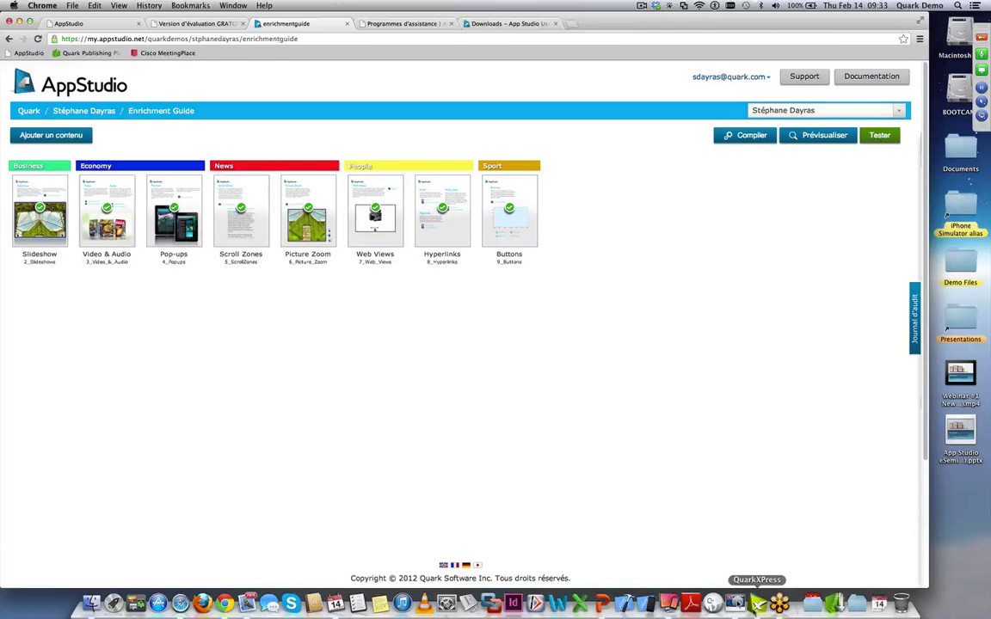
click(757, 604)
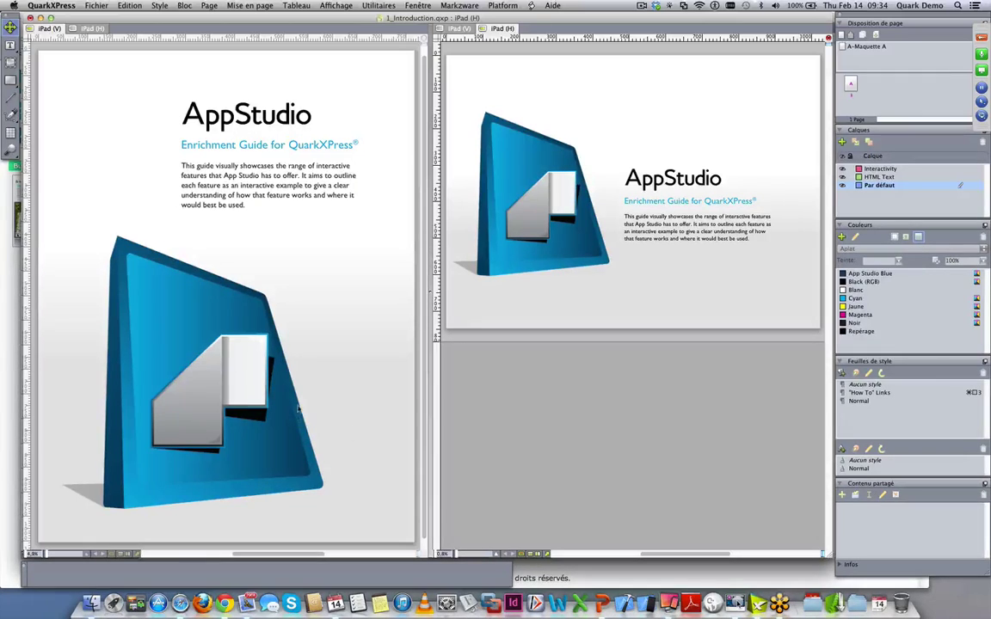
- Choose Fichier > Créer > Projet to bring up the New Project dialog
click(96, 5)
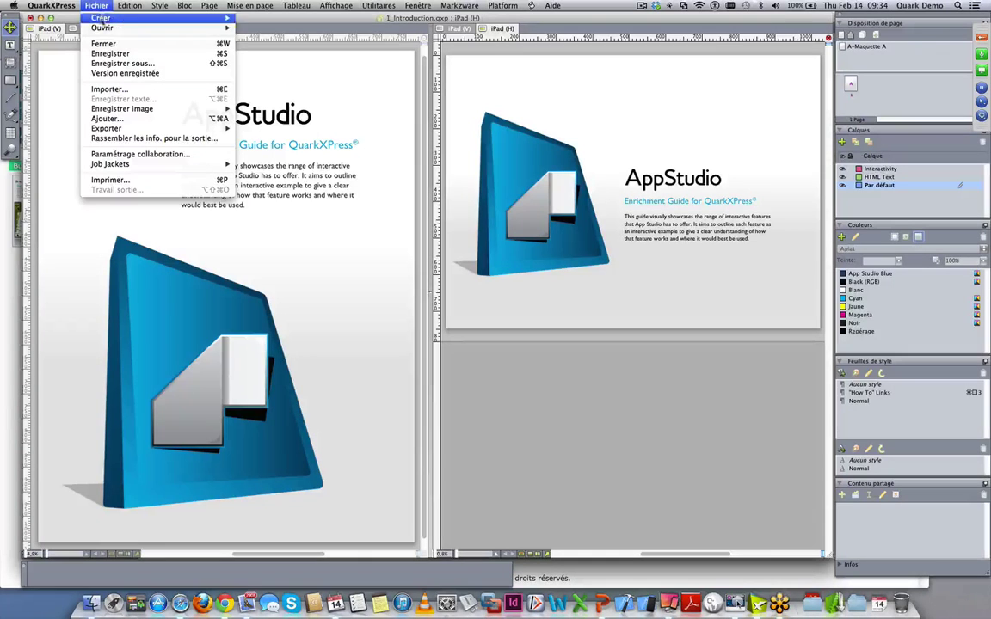
mouse_move(102, 18)
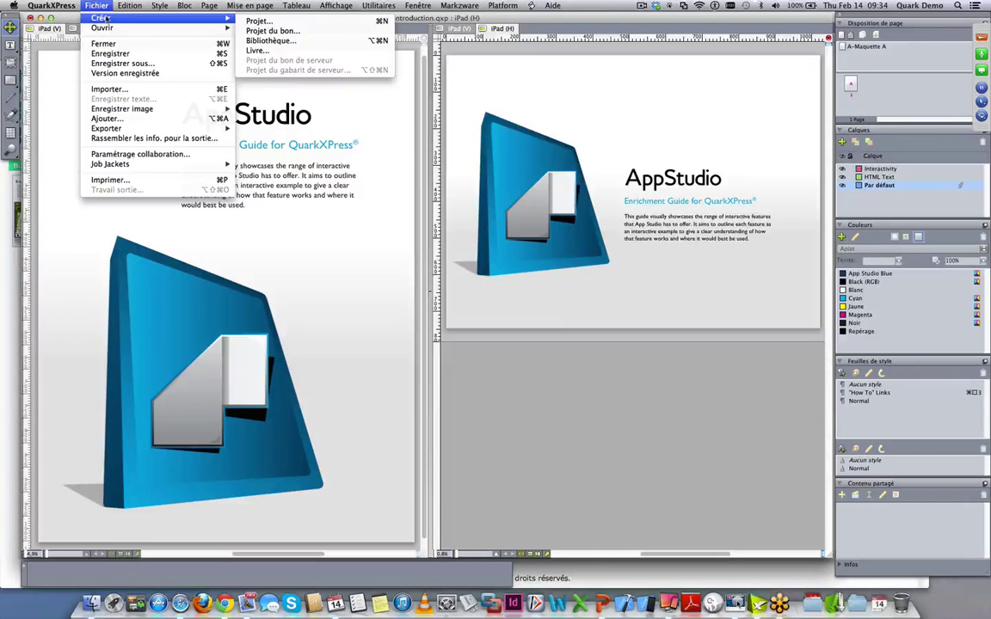
click(260, 21)
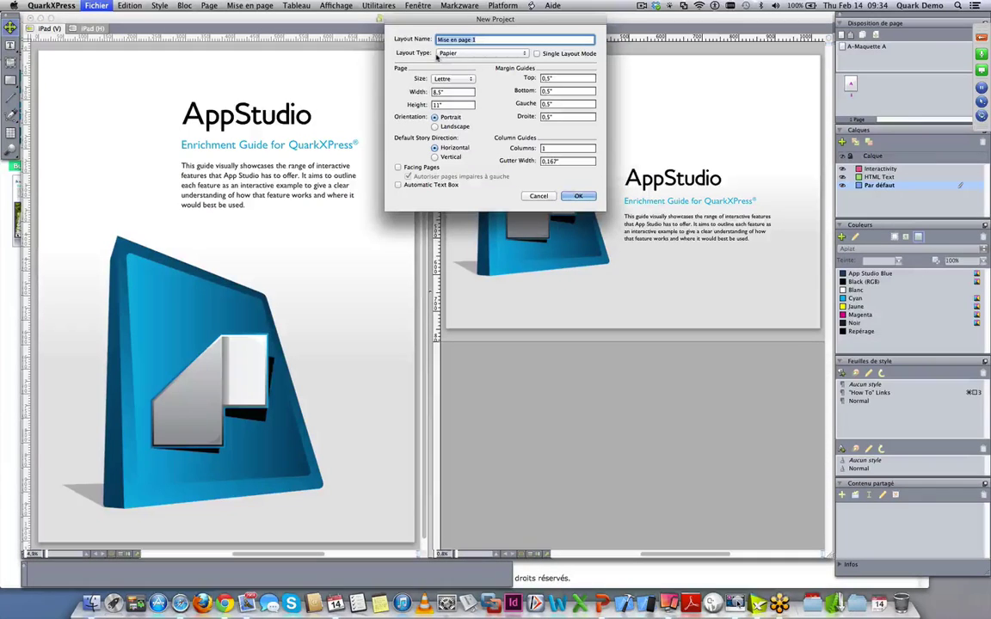
- Set the new project's layout type to App Studio
click(470, 54)
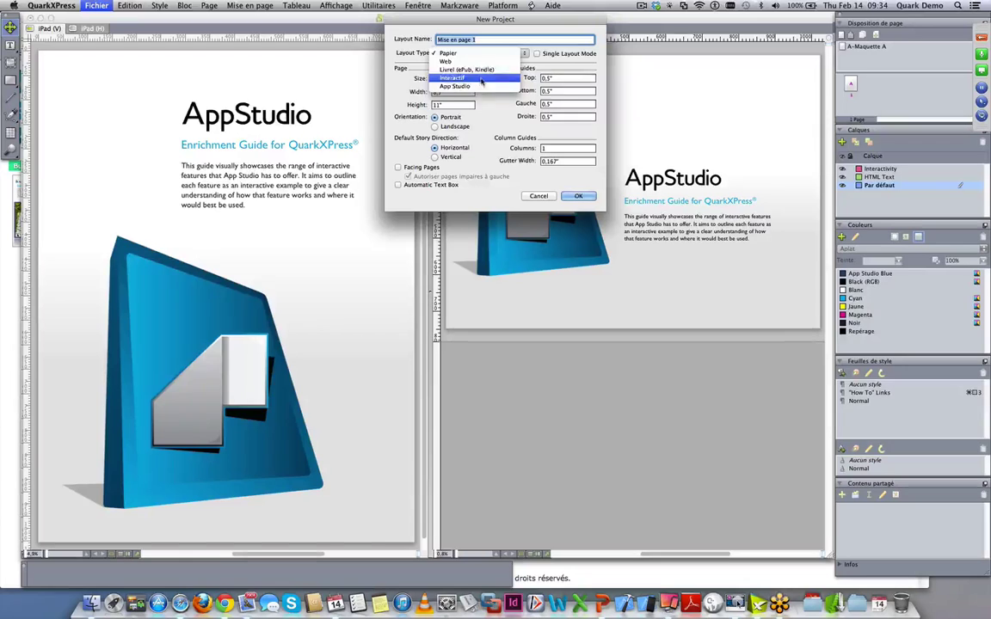
click(475, 88)
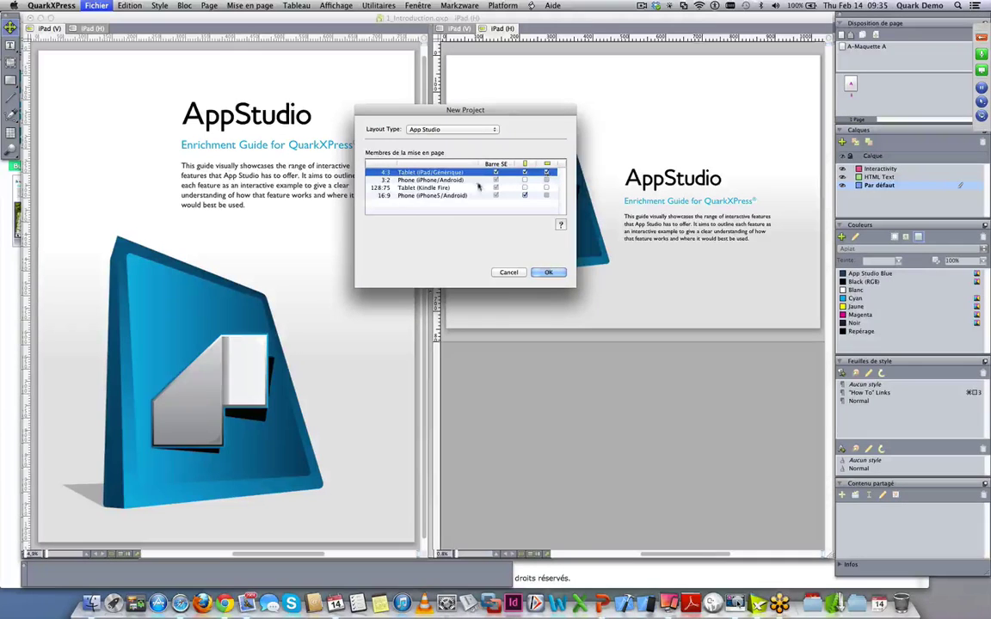
- Add a portrait Phone (iPhone5/Android) layout member and create the project
click(419, 180)
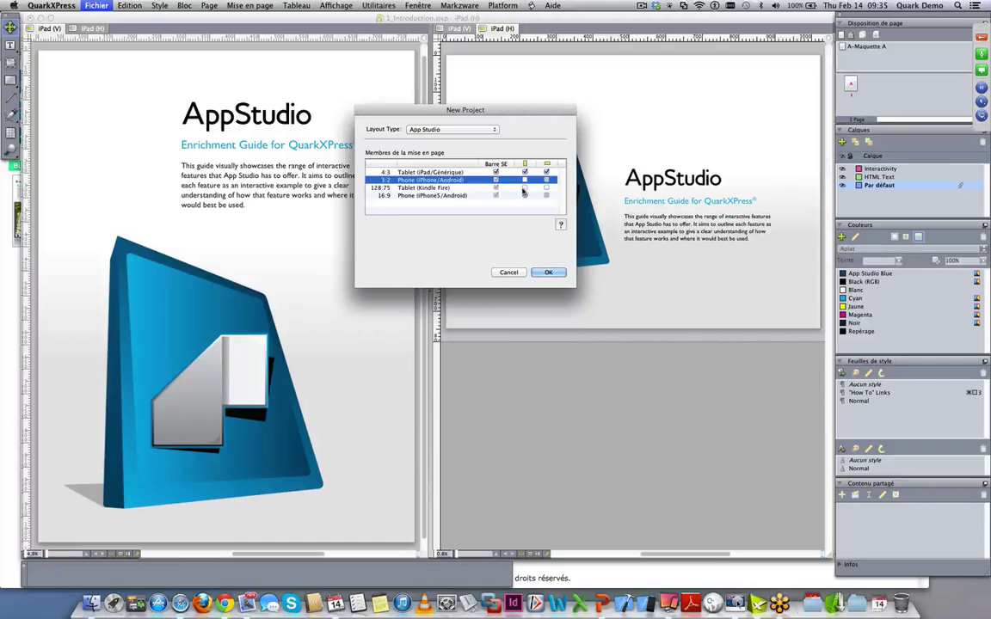
click(434, 188)
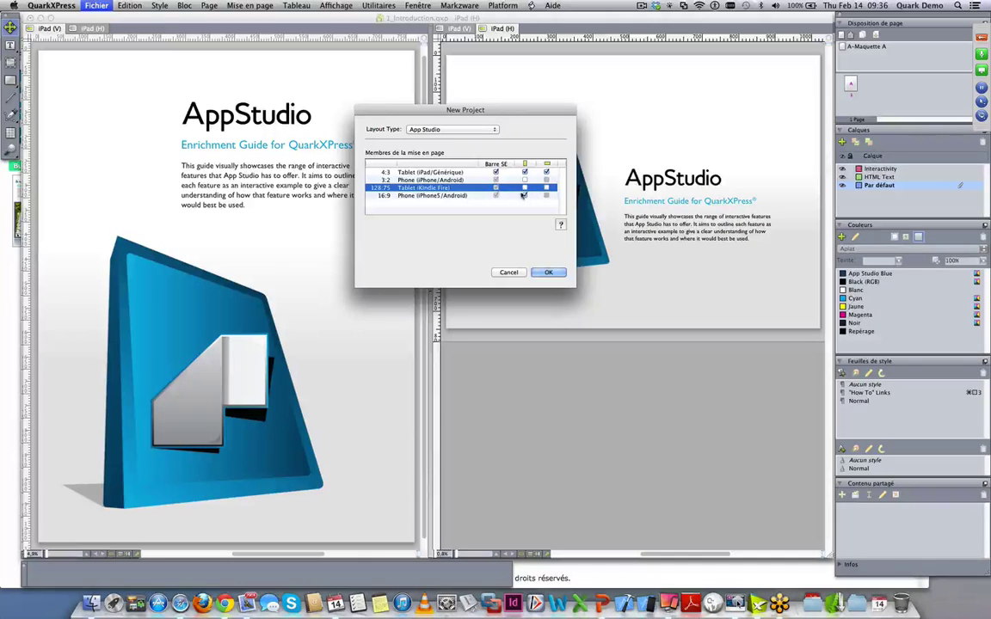
click(525, 195)
click(455, 196)
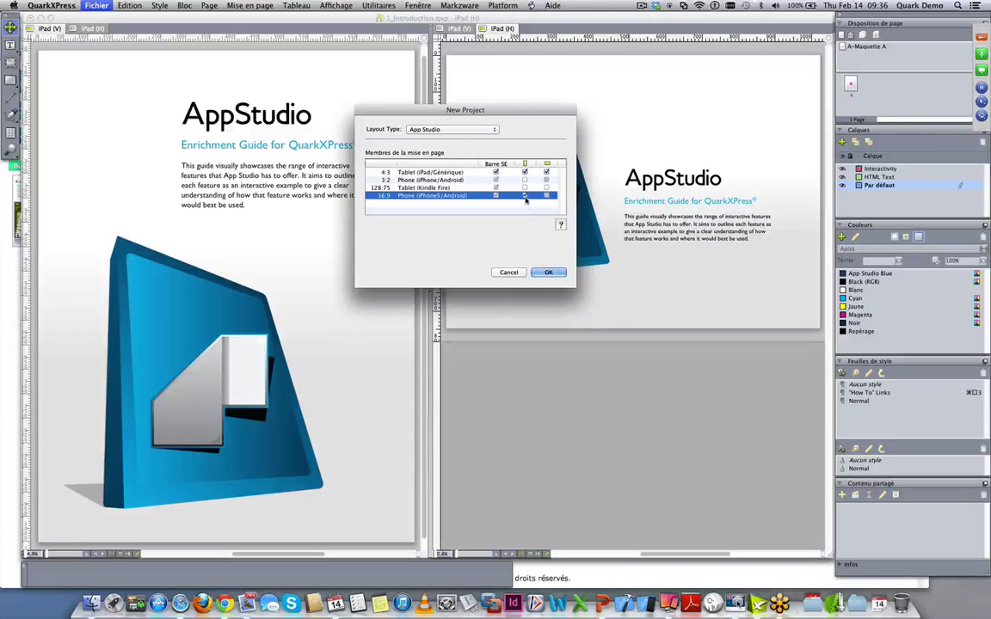
click(549, 274)
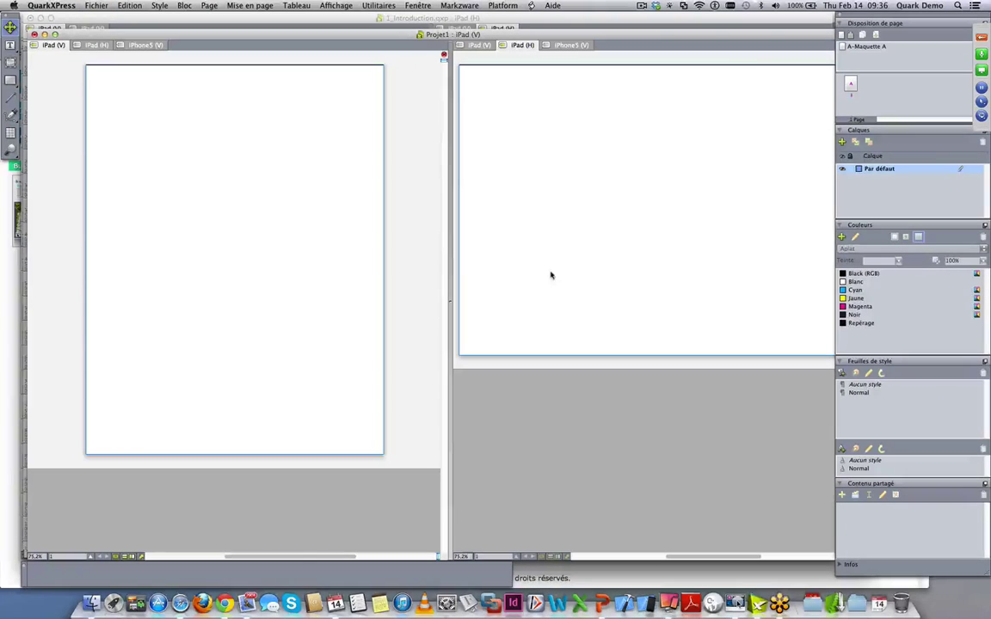
- Hide palettes and set the split views to iPad (V) and iPad (H), with portrait active
key(Tab)
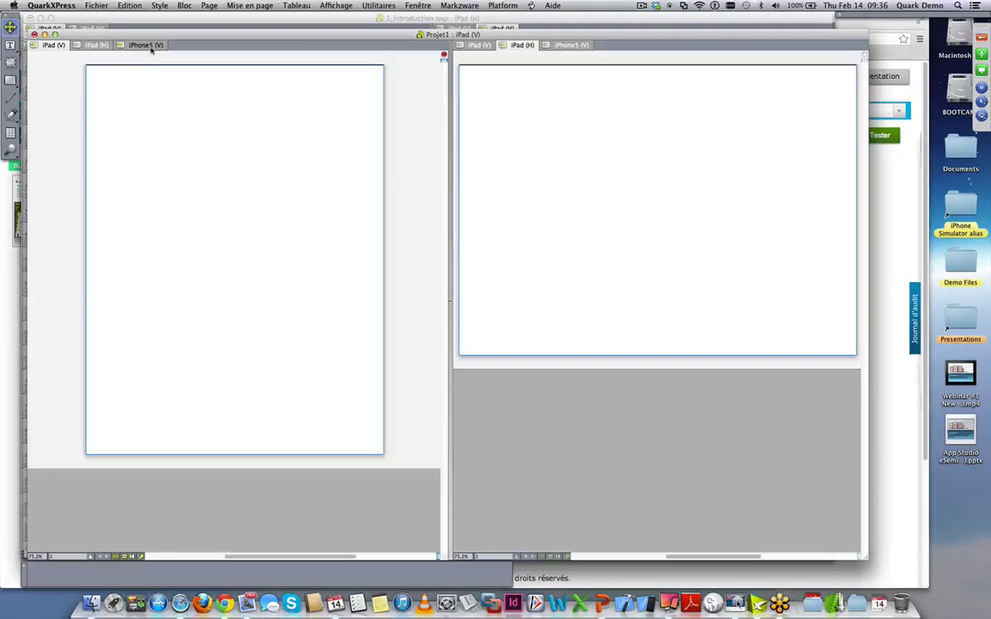
click(90, 45)
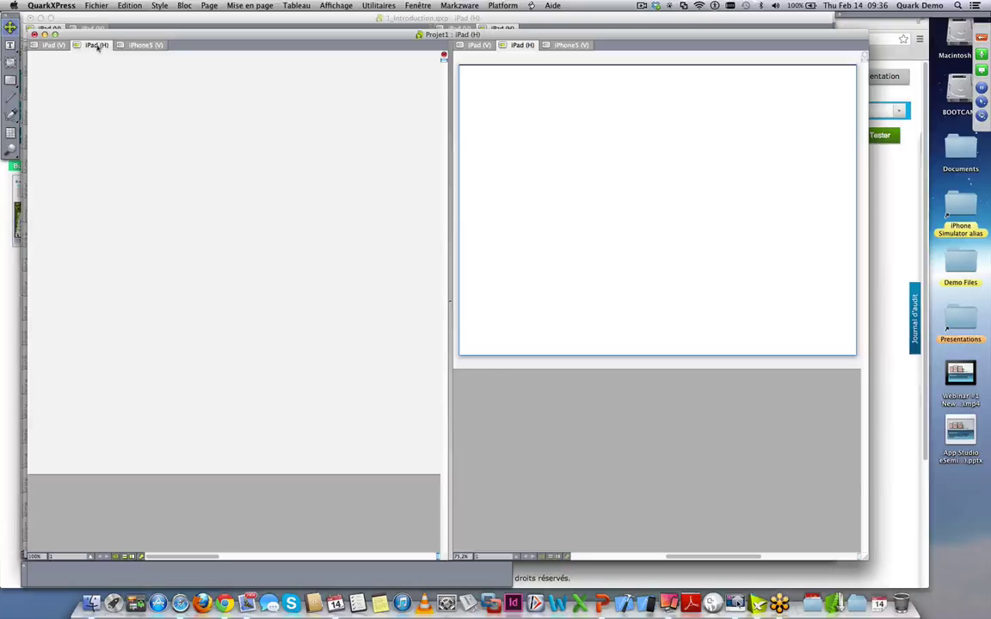
click(146, 46)
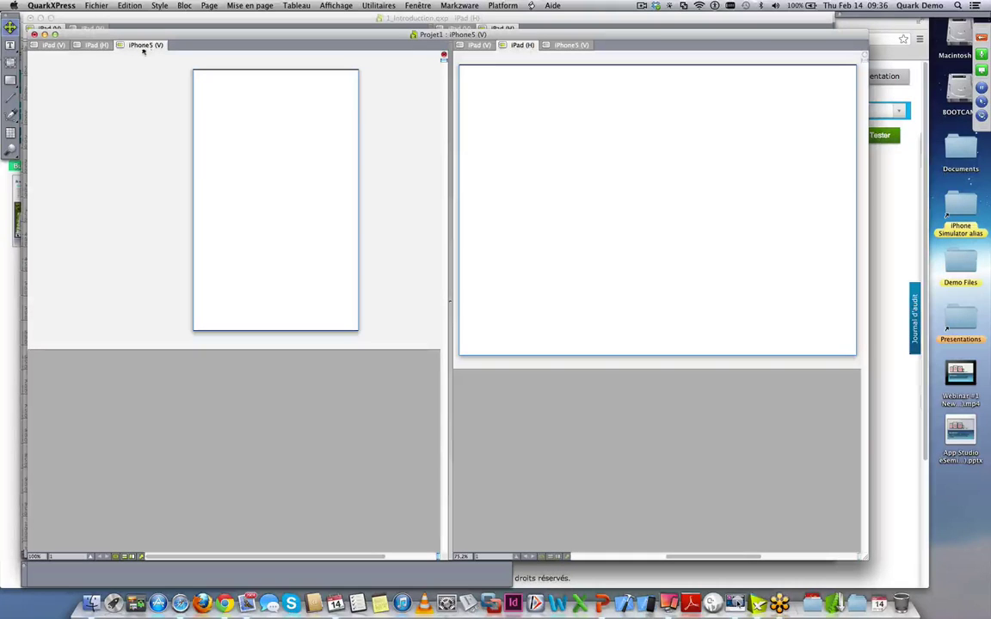
click(57, 46)
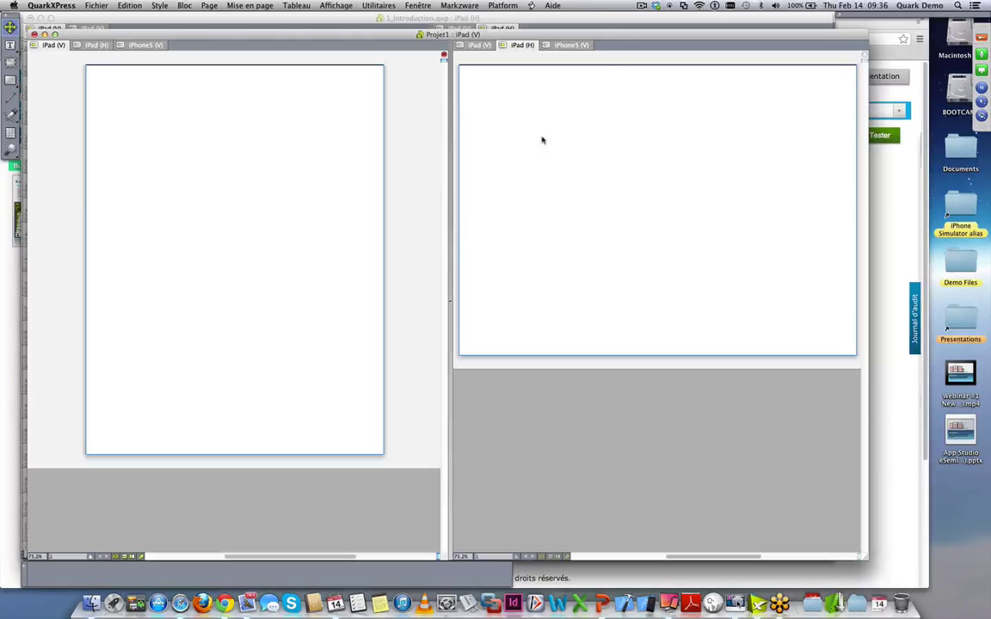
click(571, 45)
click(521, 47)
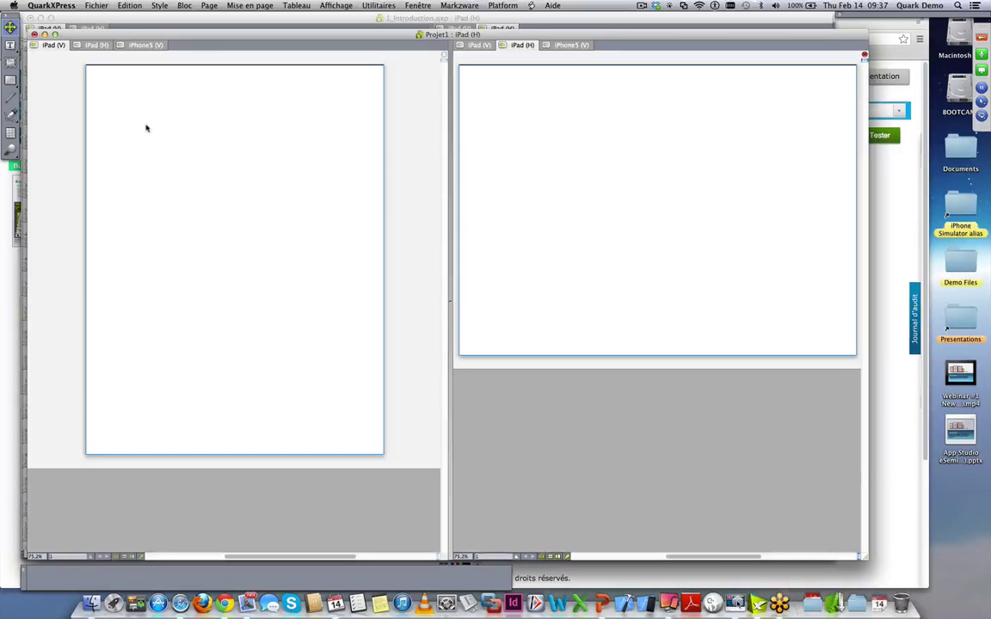
click(125, 93)
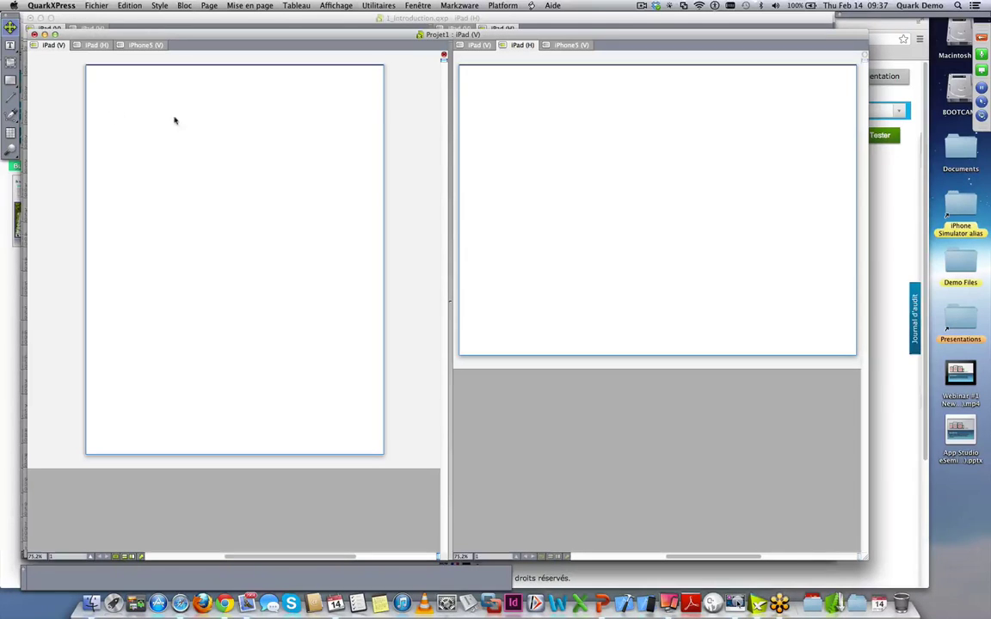
- Draw a 269 × 169 px text box with a 228 × 228 px picture box just below it
click(11, 45)
drag(108, 95, 280, 204)
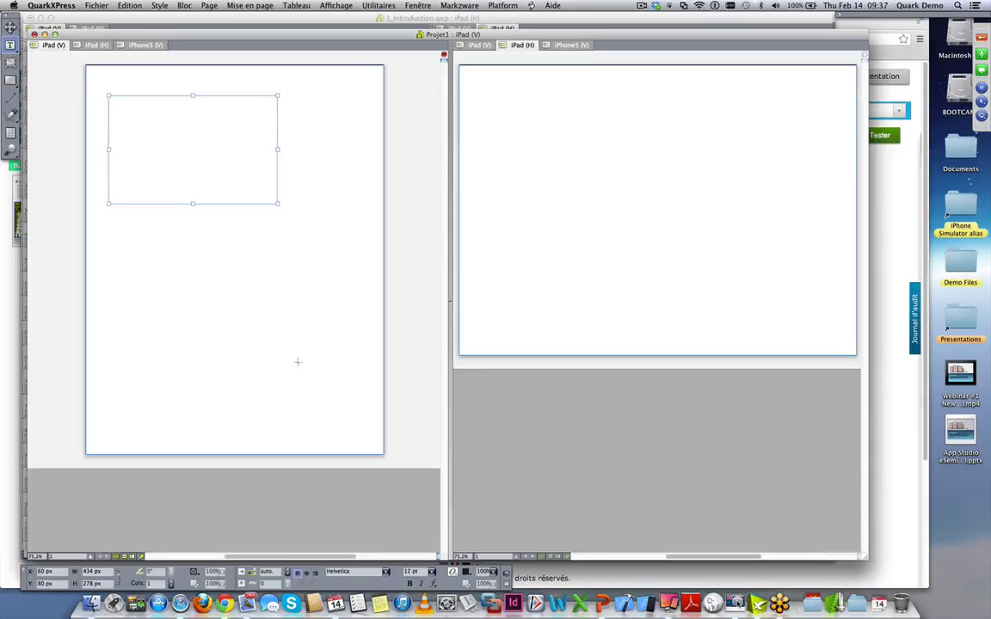
click(10, 62)
drag(198, 252, 288, 340)
click(201, 118)
drag(277, 204, 213, 162)
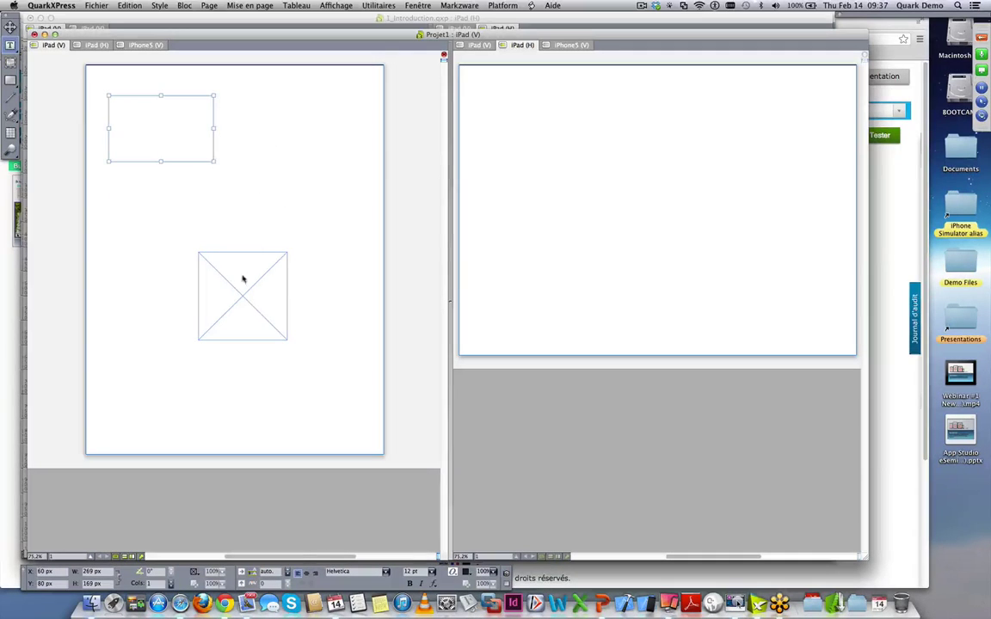
key(Escape)
drag(220, 260, 160, 217)
key(t)
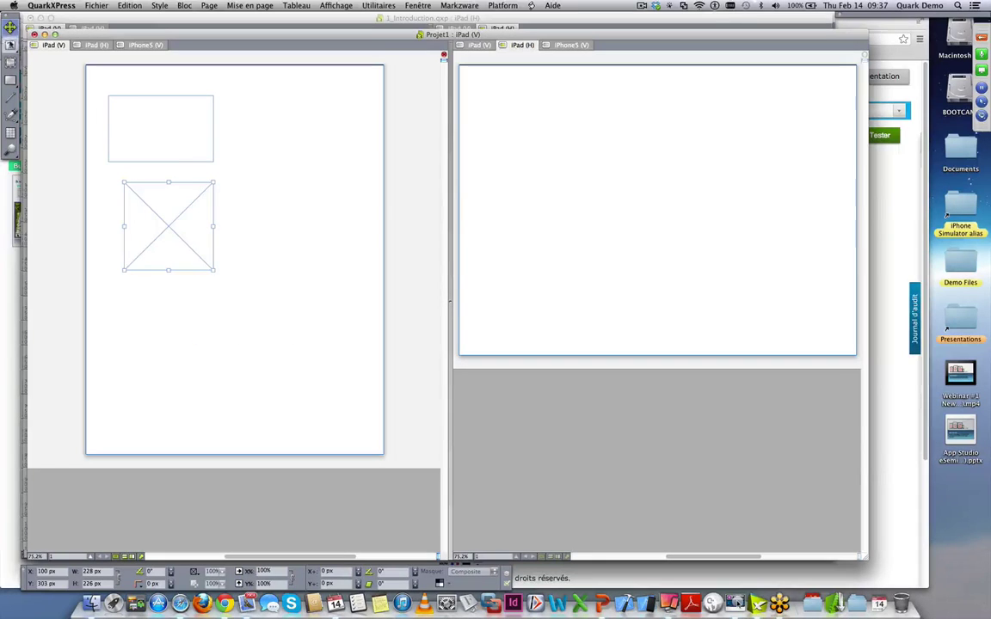
click(143, 112)
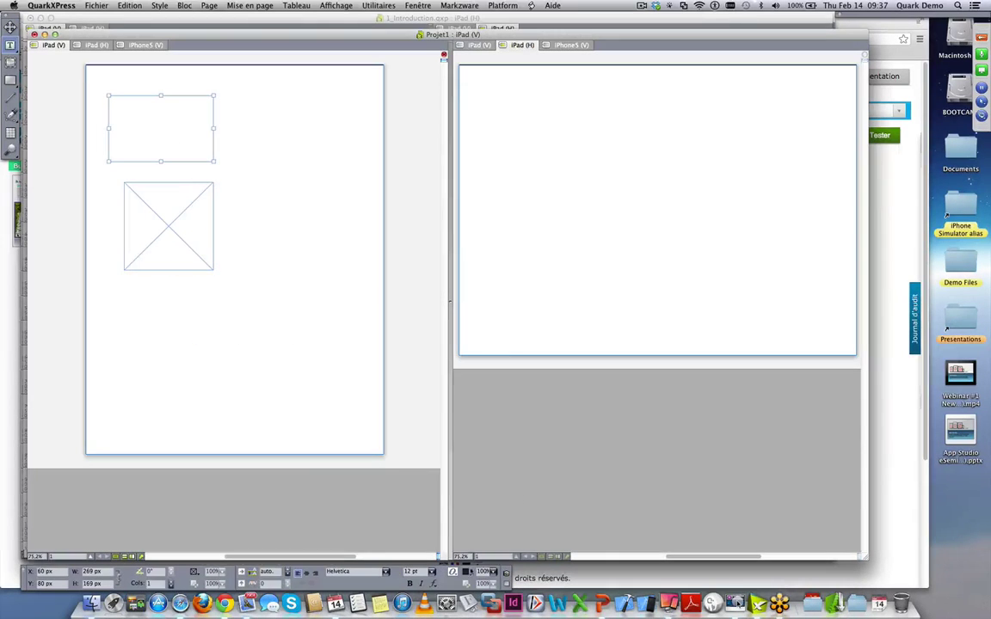
- Type the 36 pt heading 'Bienvenue sur App Studio', then start a picture import into the picture box
click(431, 572)
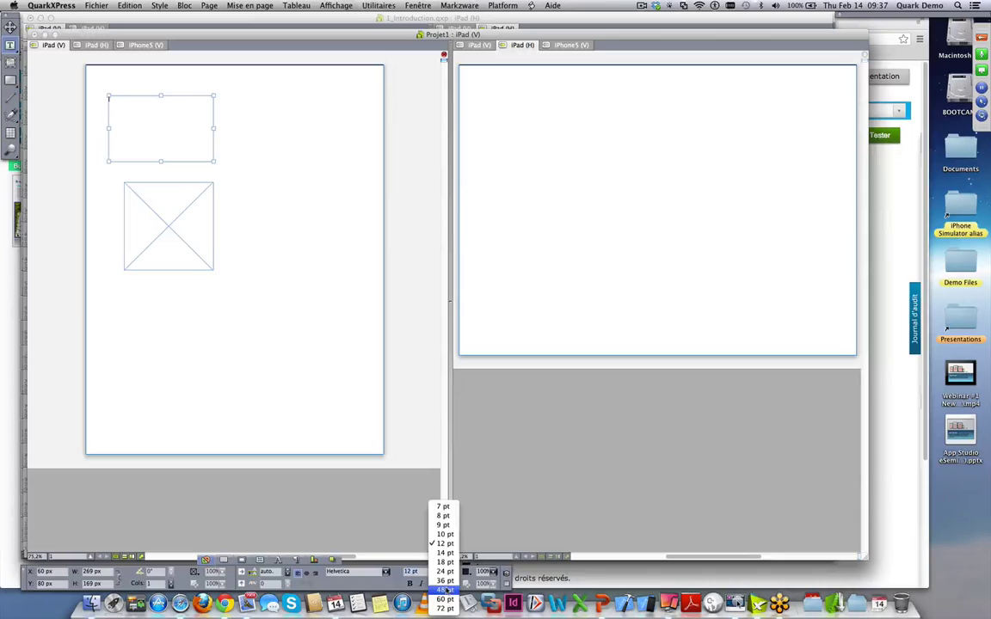
click(443, 594)
text(Bienvenue)
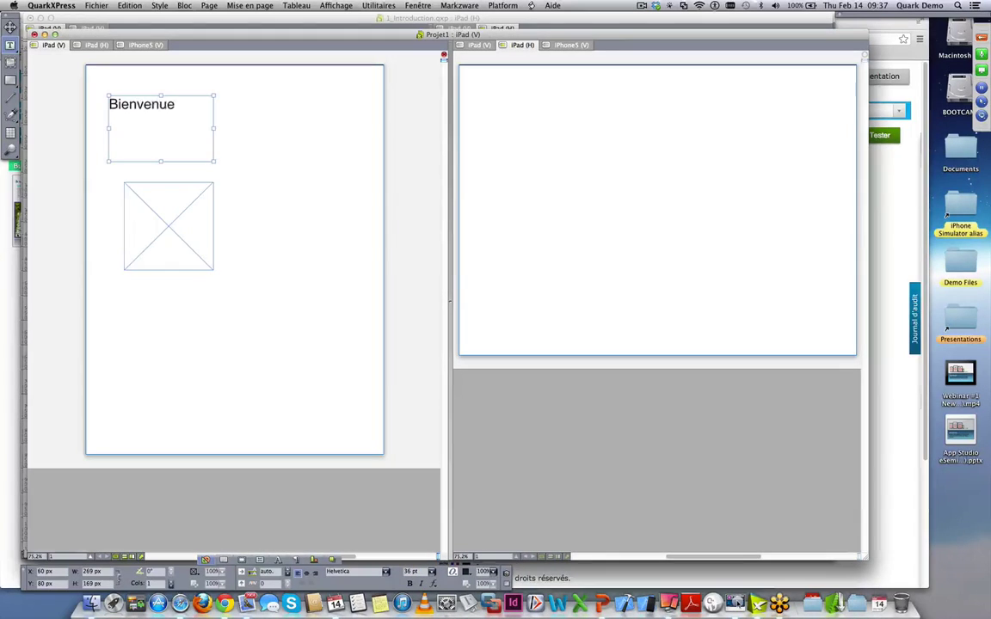
text( sur App Studio)
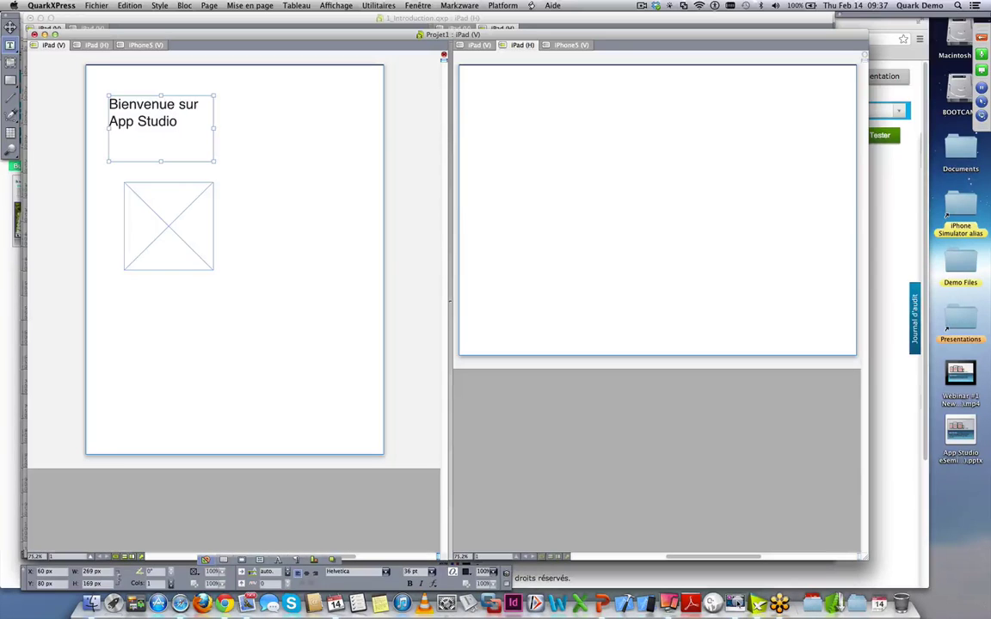
click(185, 209)
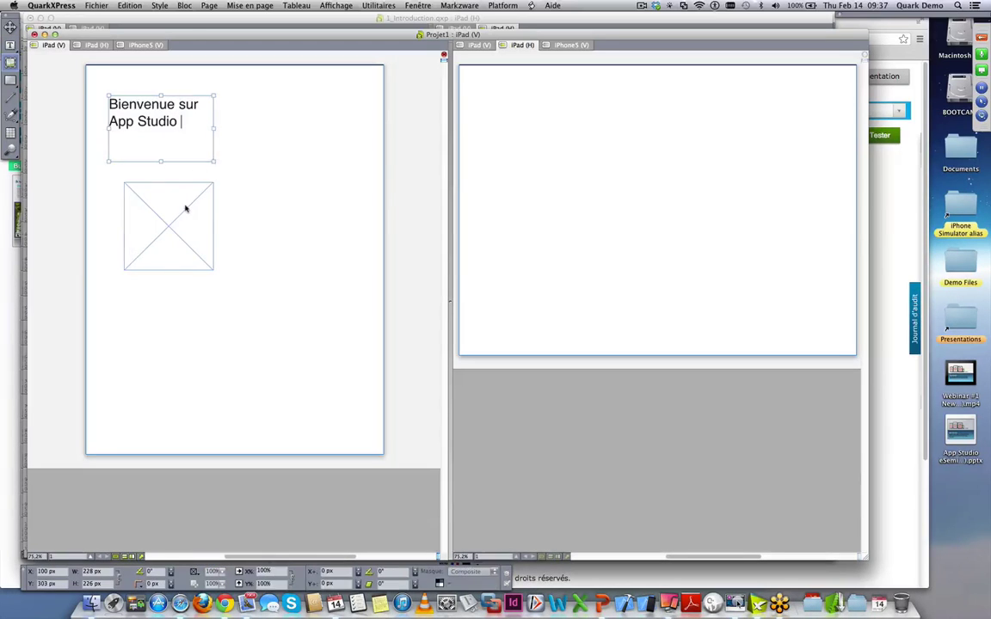
key(super+e)
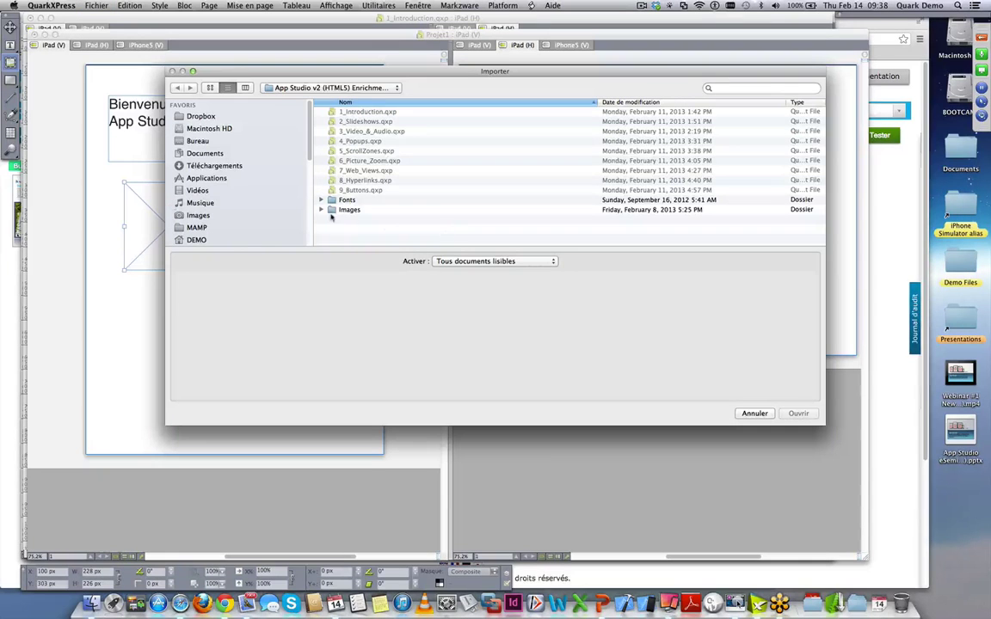
- Import AIRBUS_A380.jpg from the Images folder, scale it to 74.3% and frame it in the box
double_click(334, 211)
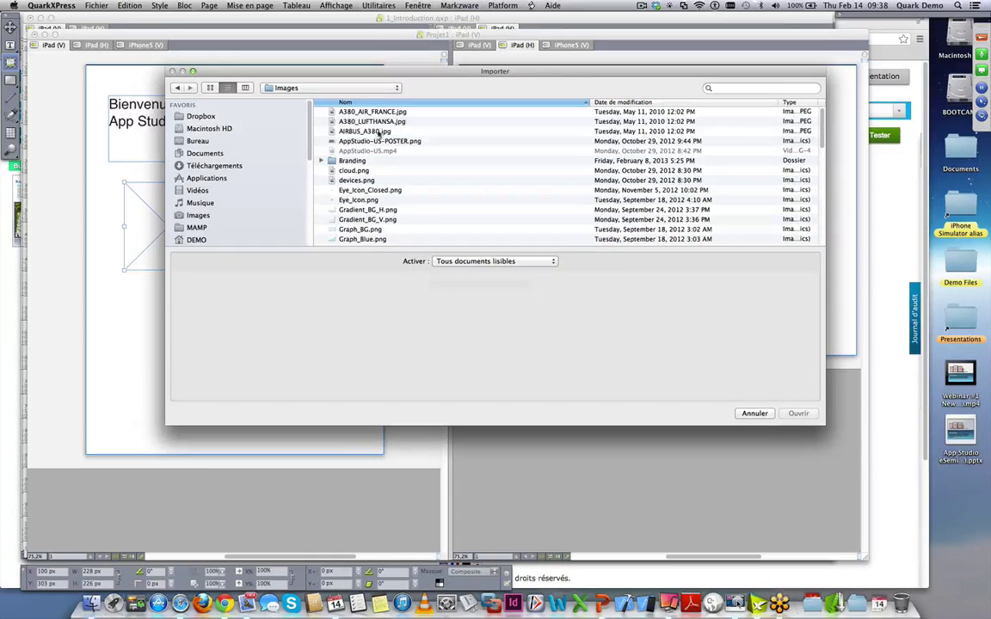
click(378, 131)
click(716, 373)
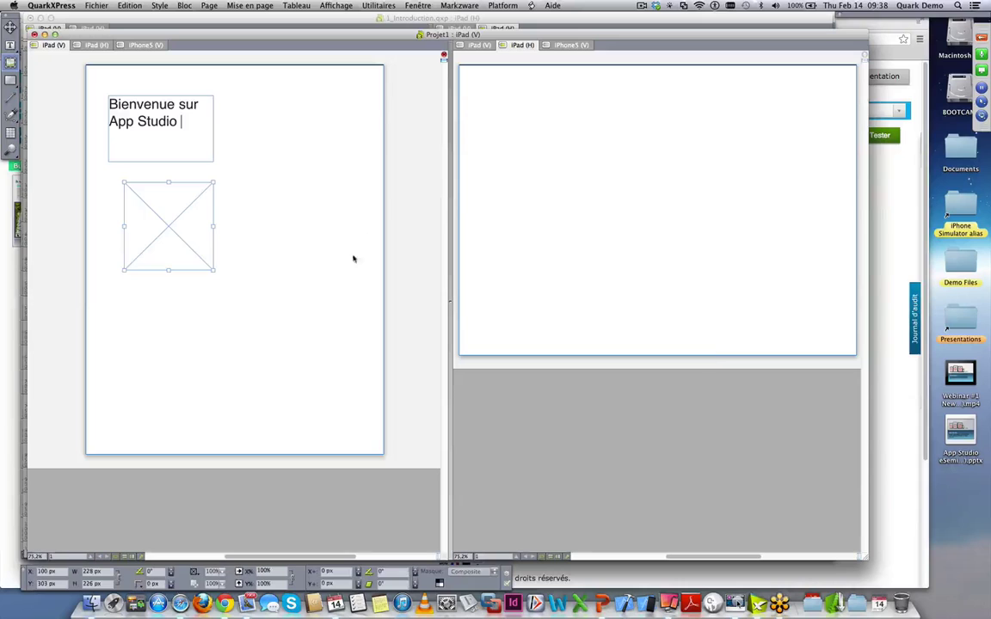
drag(268, 293, 199, 248)
drag(162, 223, 196, 251)
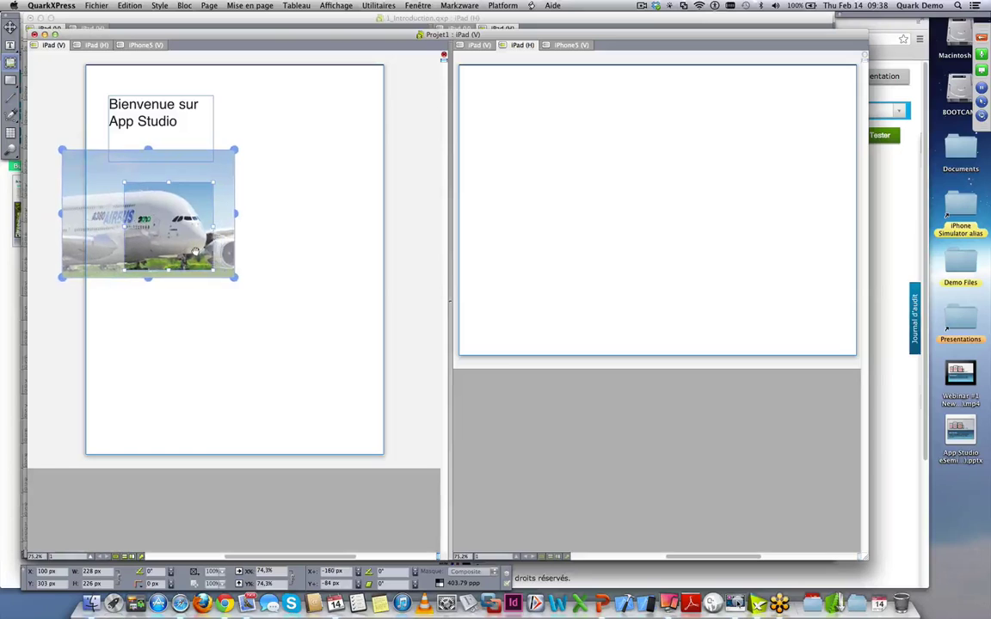
click(368, 249)
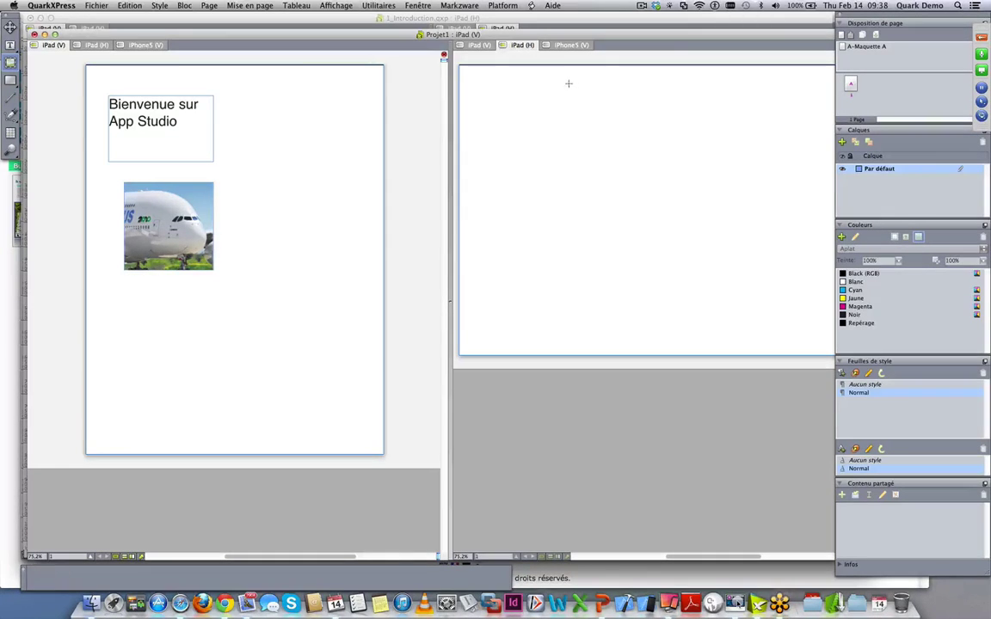
- Hide the palettes and select the 'Bienvenue sur App Studio' text box with the Item tool
click(874, 18)
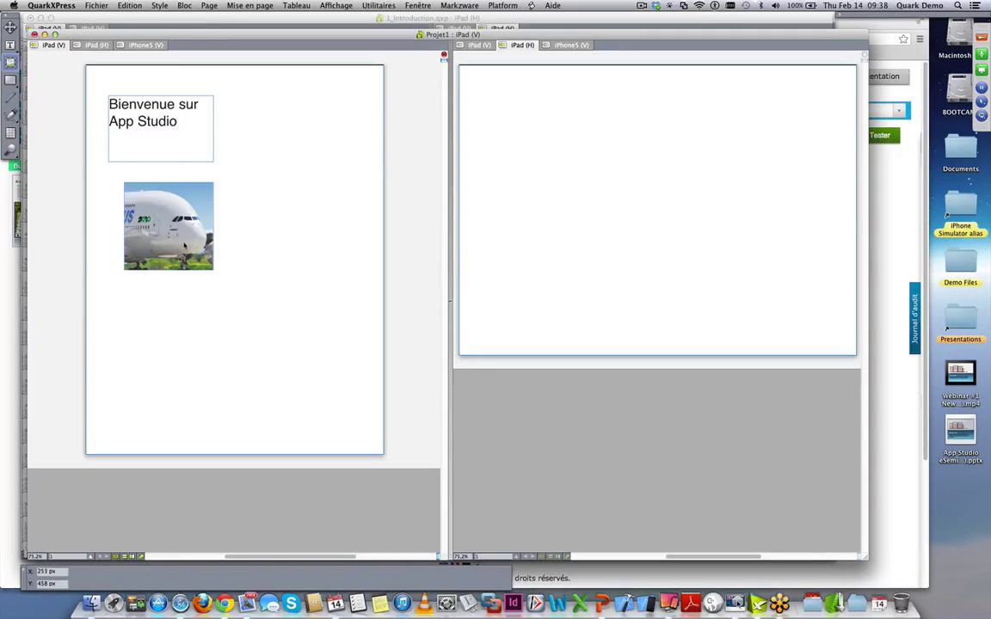
click(11, 28)
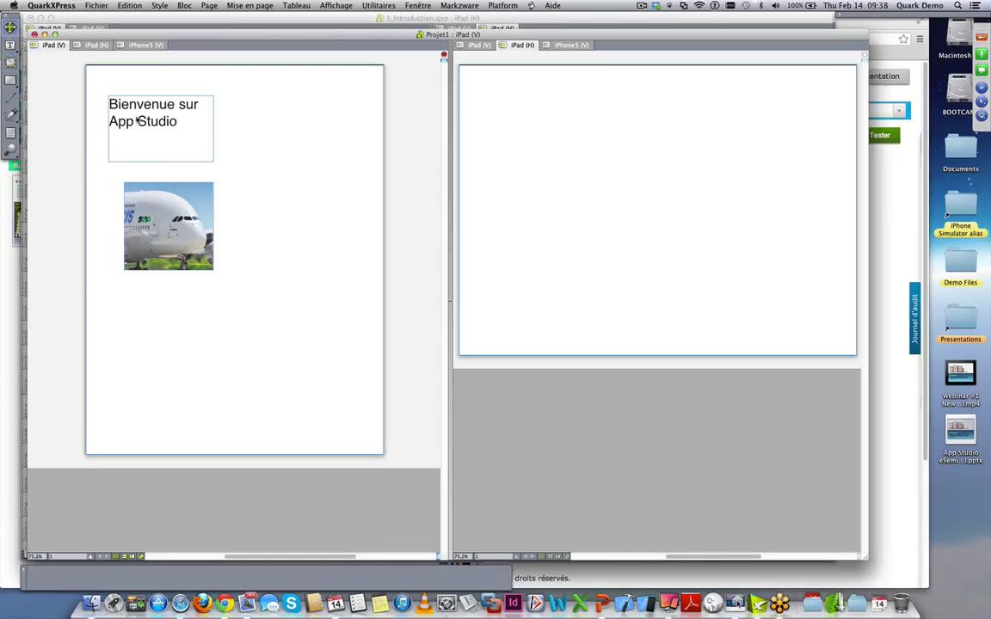
click(191, 131)
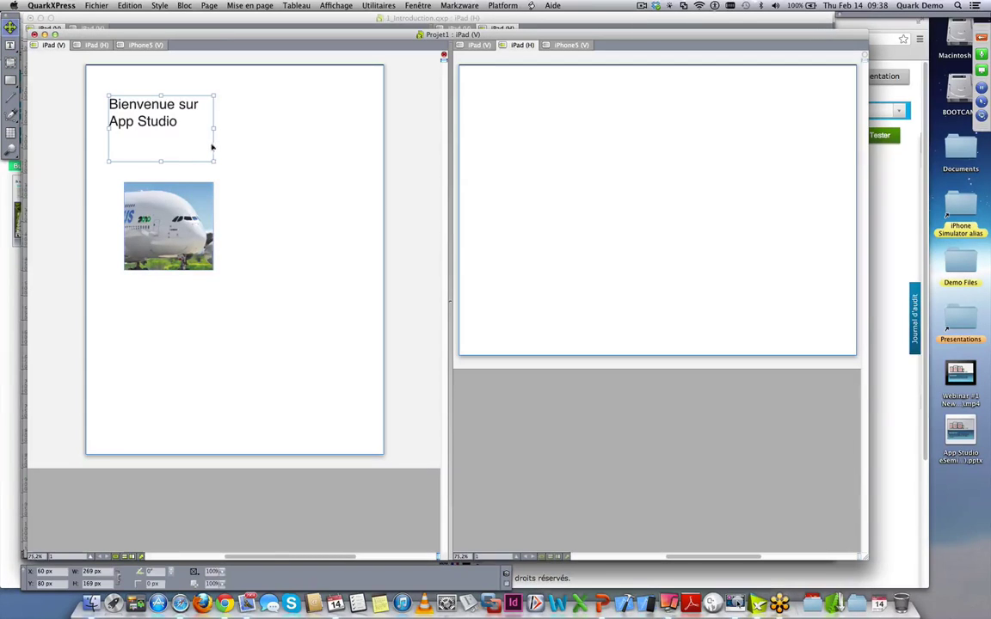
- Copy the 'Bienvenue sur App Studio' text box to the other layouts at the same position, then view iPad (H)
right_click(161, 125)
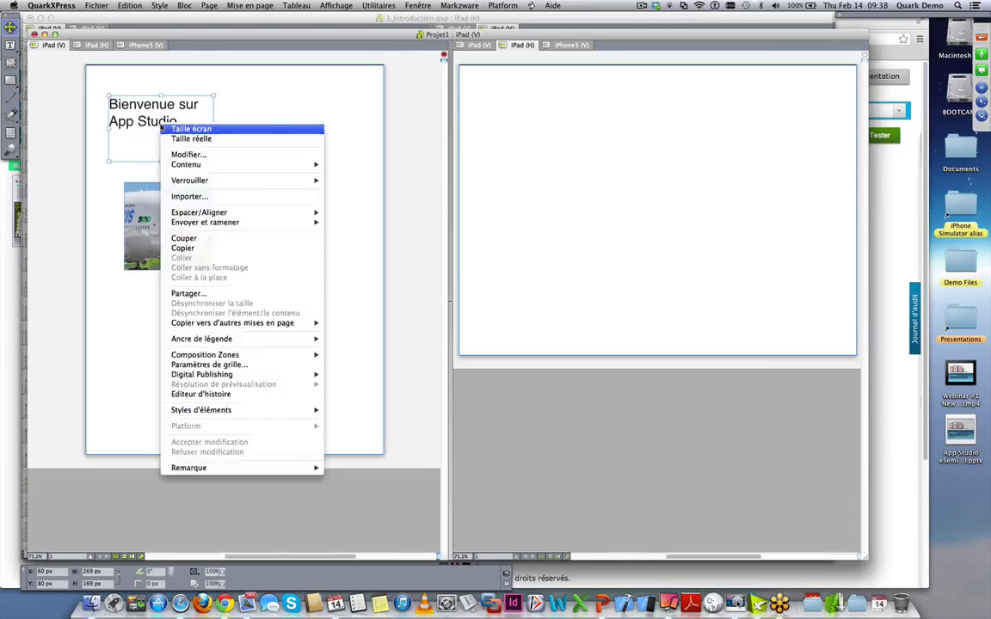
mouse_move(230, 326)
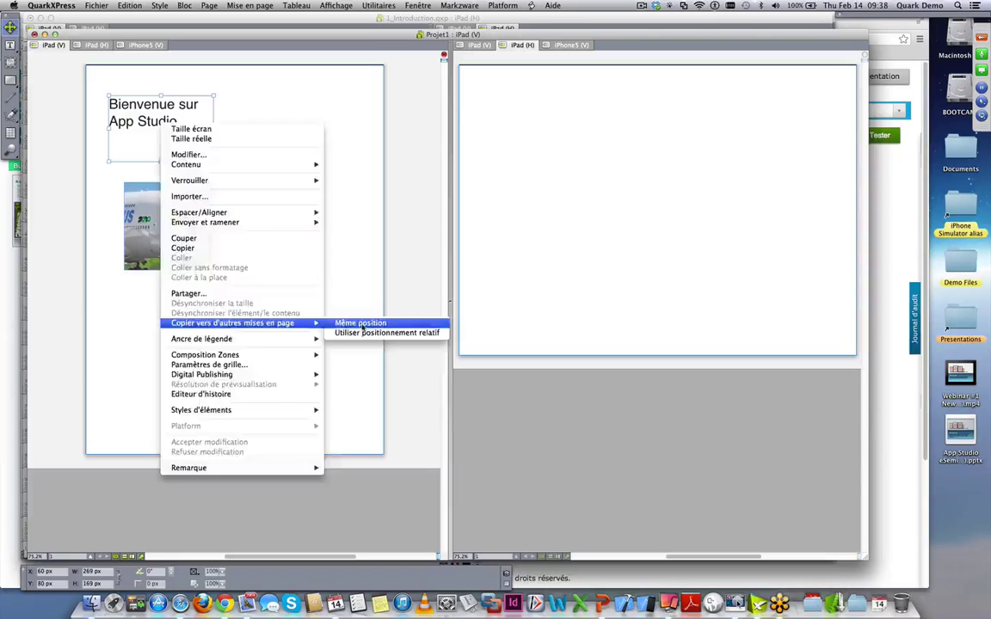
click(362, 325)
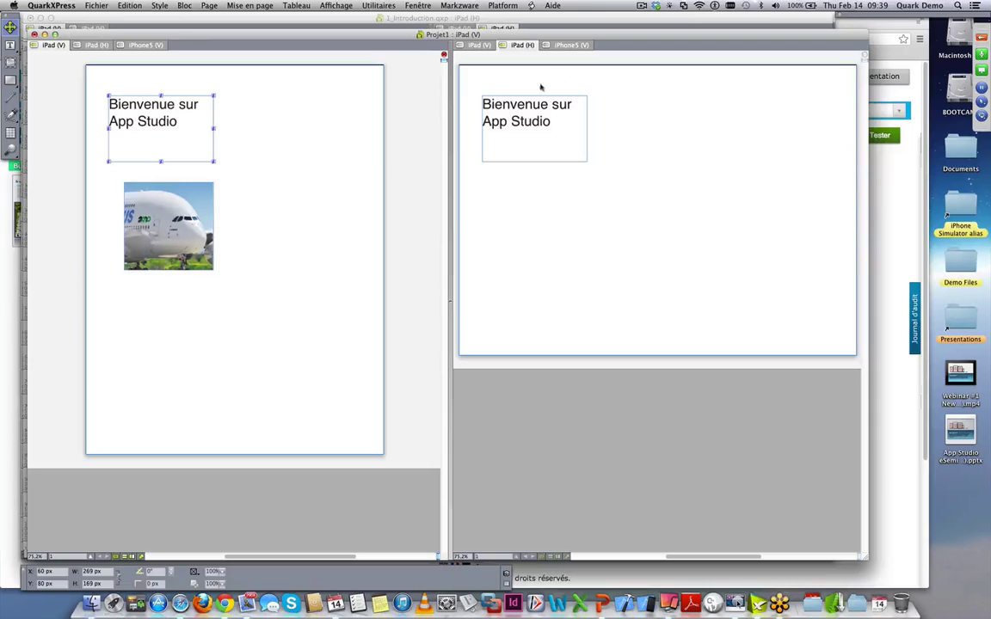
click(564, 43)
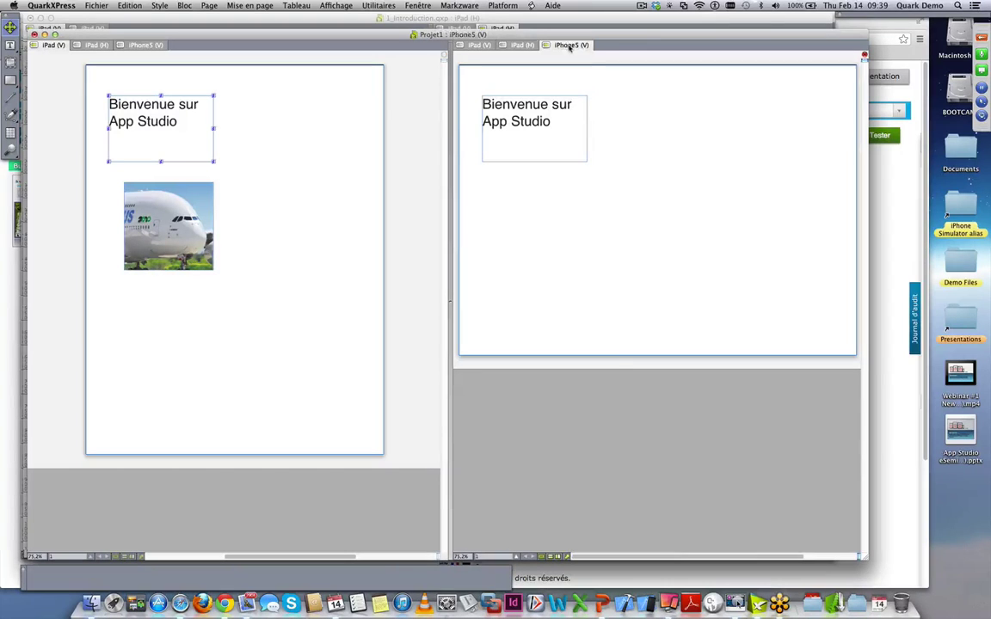
- On the iPhone5 (V) page, move the welcome box to X0 Y0 and resize it to fit
click(569, 45)
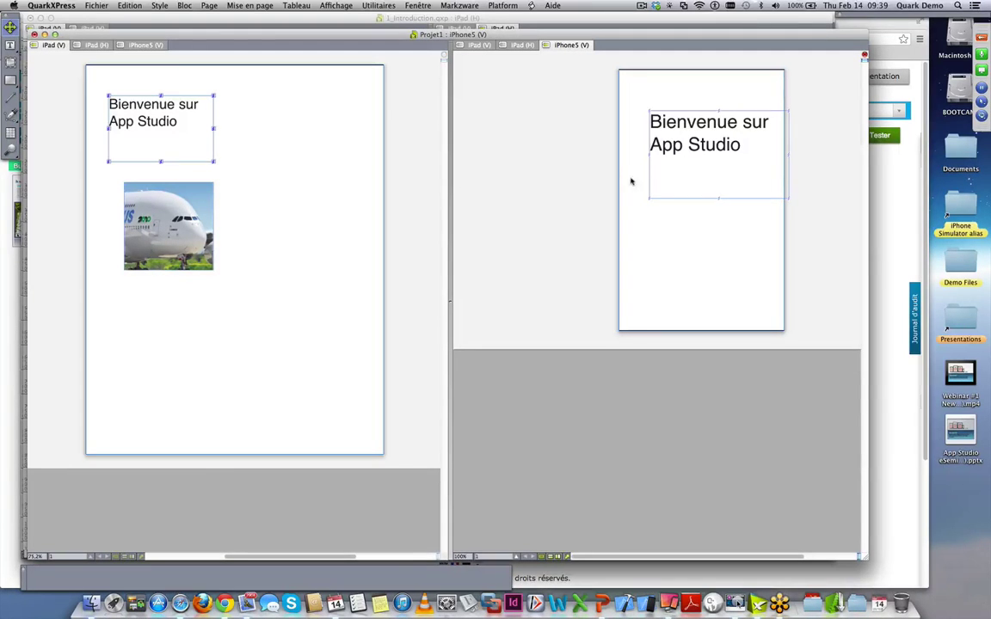
click(664, 144)
drag(664, 144, 639, 135)
drag(758, 158, 746, 122)
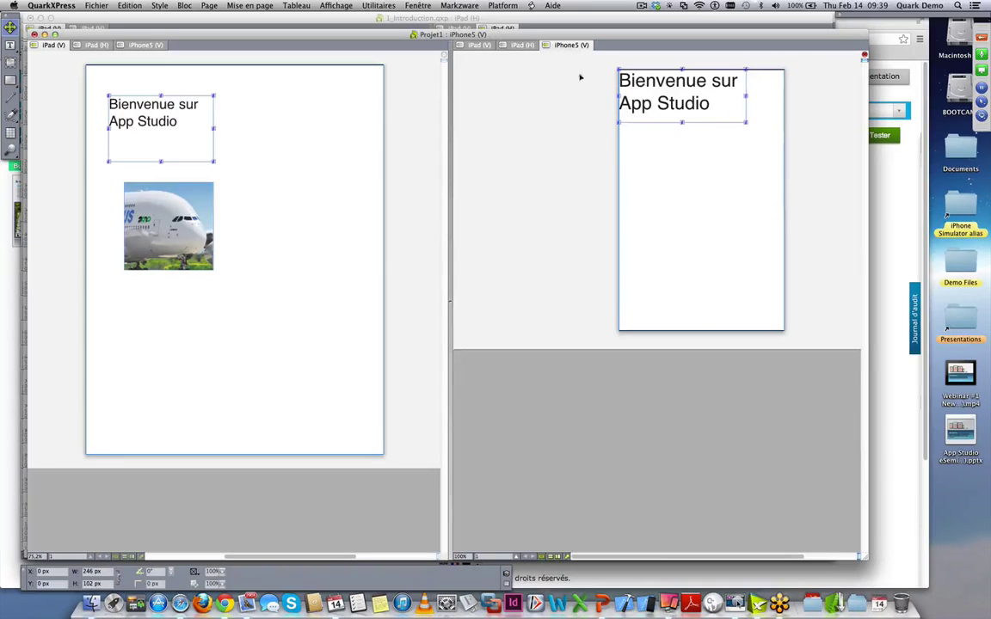
click(512, 46)
- On the iPad (H) page, move the welcome box toward the centre, to X 426 px, Y 196 px
click(490, 132)
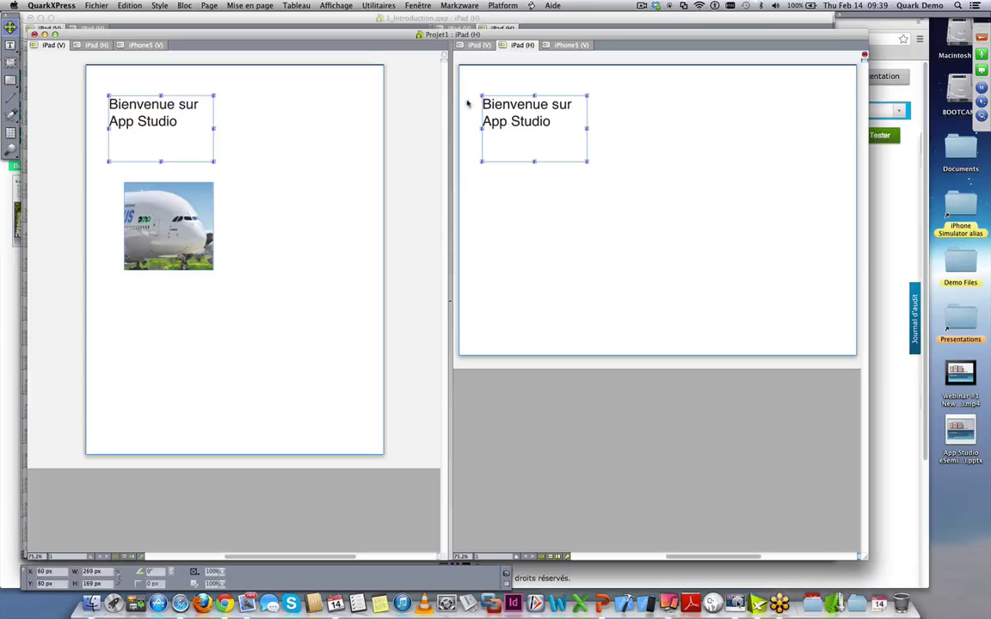
drag(494, 114, 637, 159)
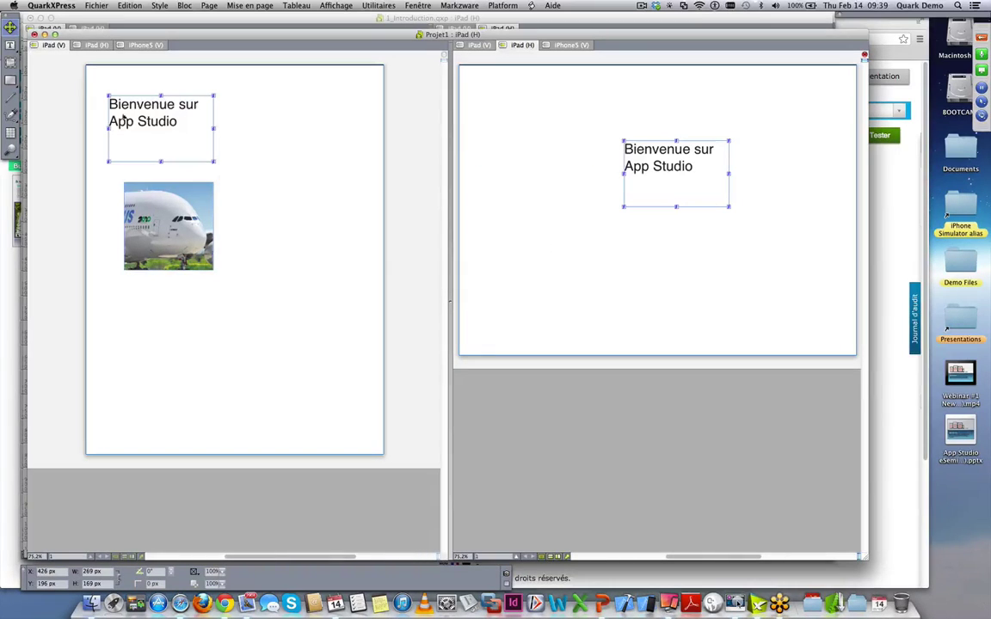
click(10, 45)
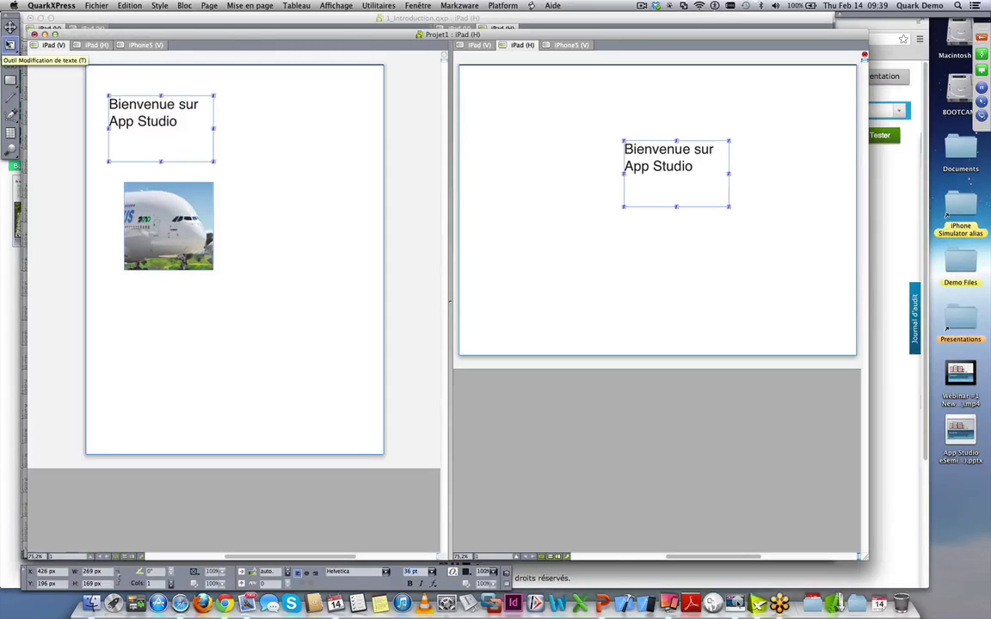
- Append 'Nouvelle génération' to the heading on the iPad (V) page, fixing a typo
click(188, 123)
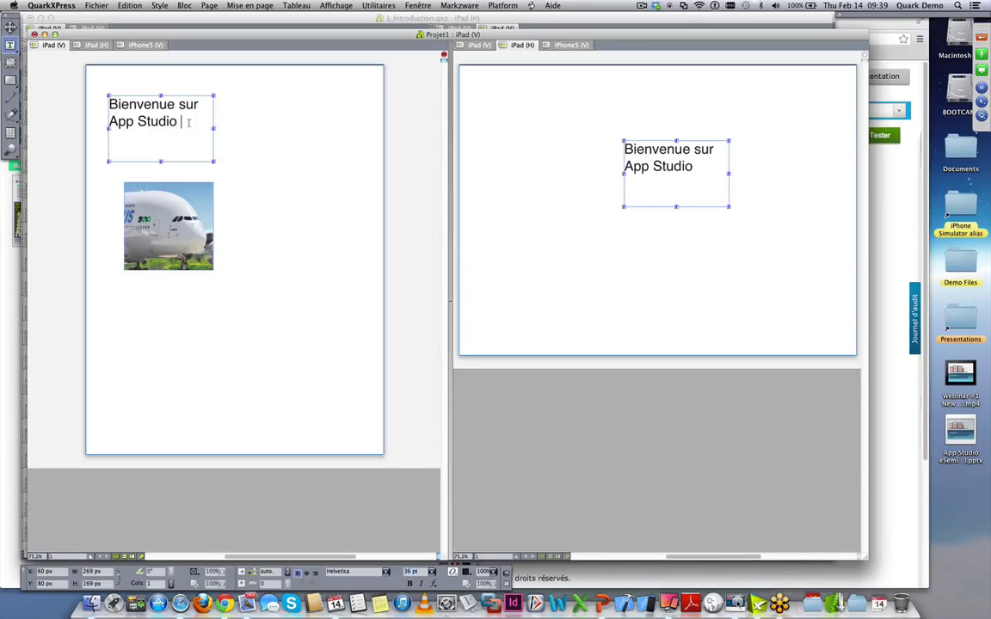
text(Nouv)
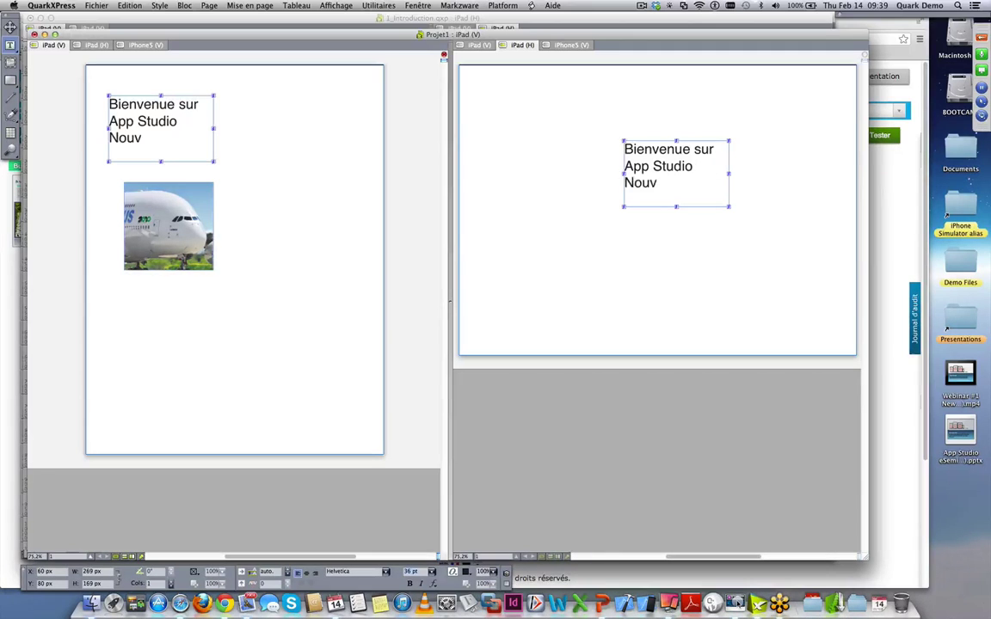
text(elle gén)
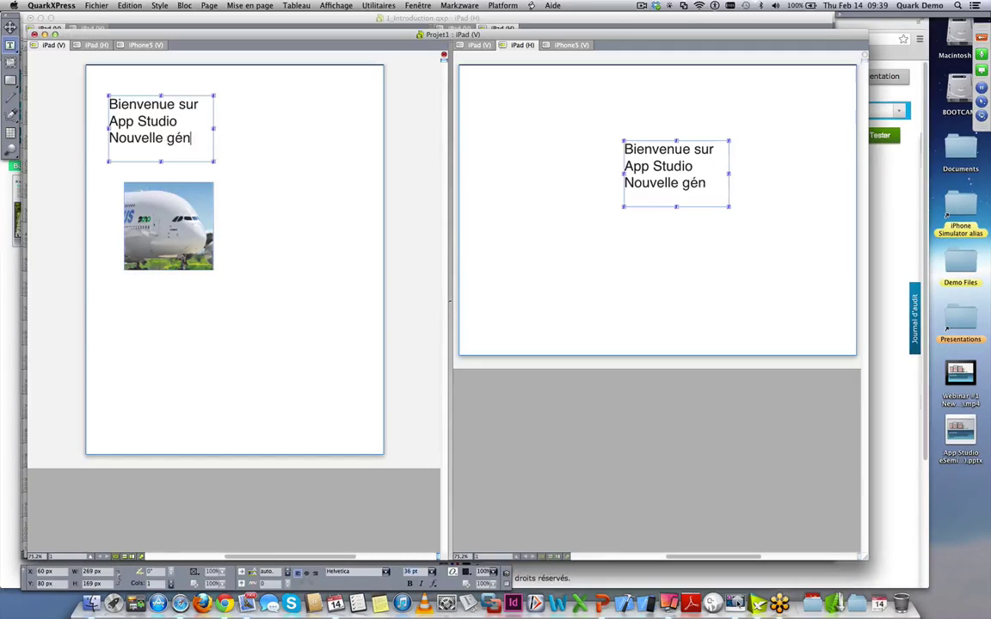
text(ération)
key(BackSpace)
key(BackSpace)
key(BackSpace)
text(ion)
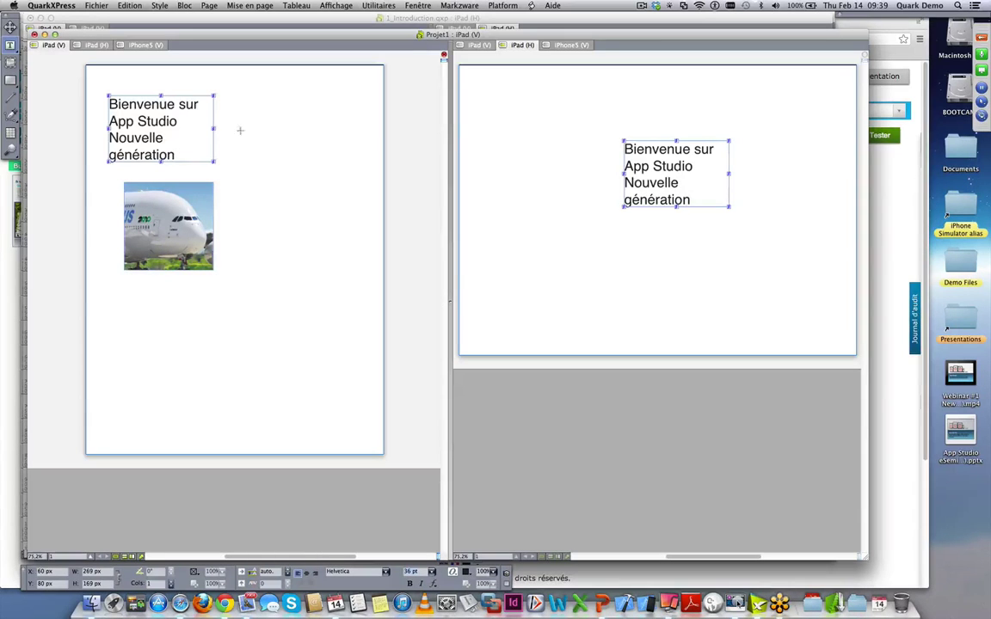
- Enlarge the iPhone5 text box and replace 'Nouvelle génération' with 'NG'
click(571, 44)
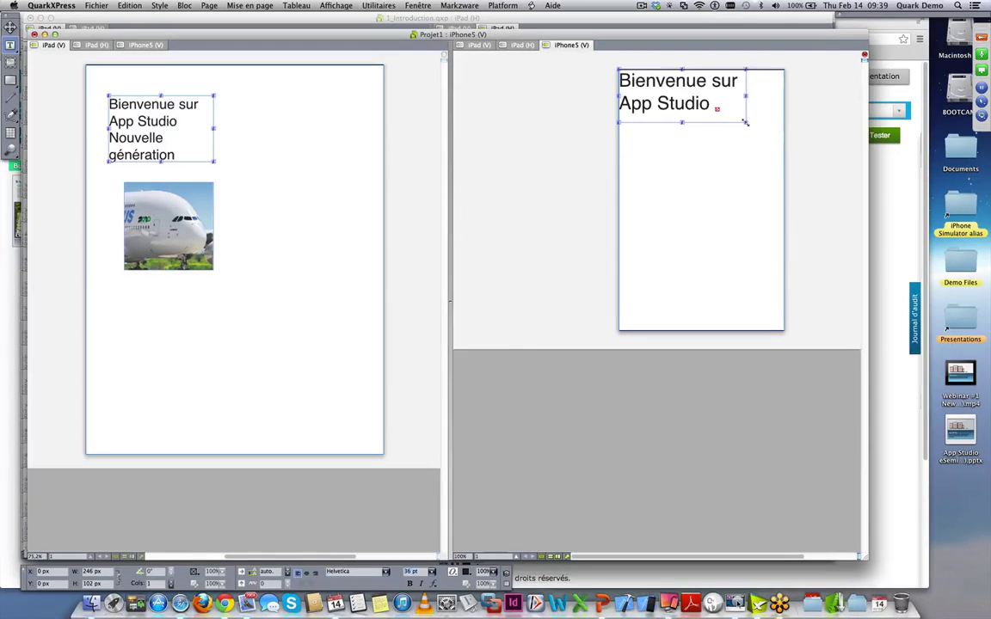
drag(746, 123, 765, 166)
drag(706, 150, 567, 129)
text(NG)
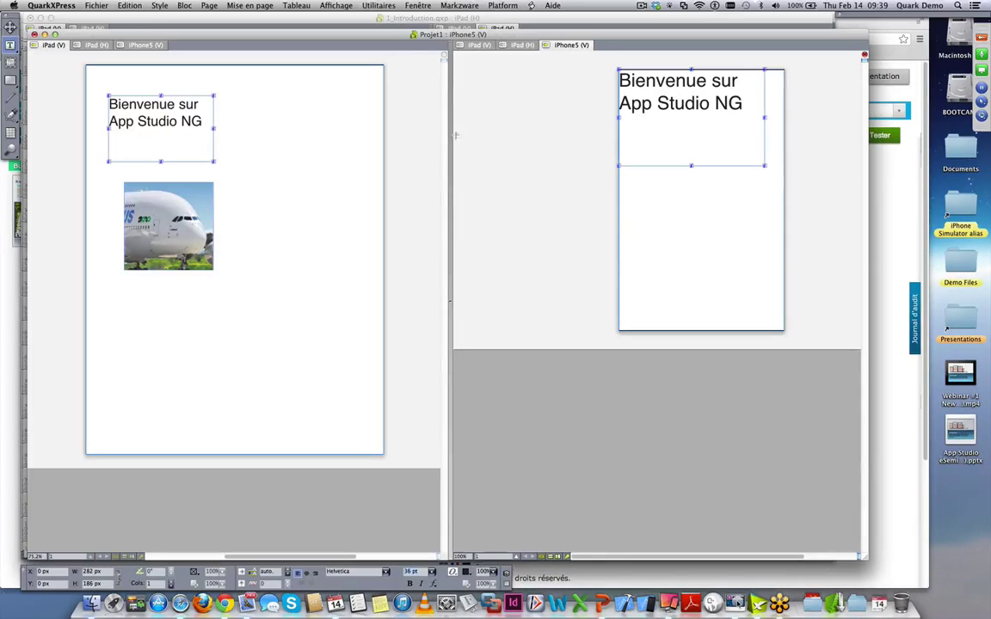
click(518, 45)
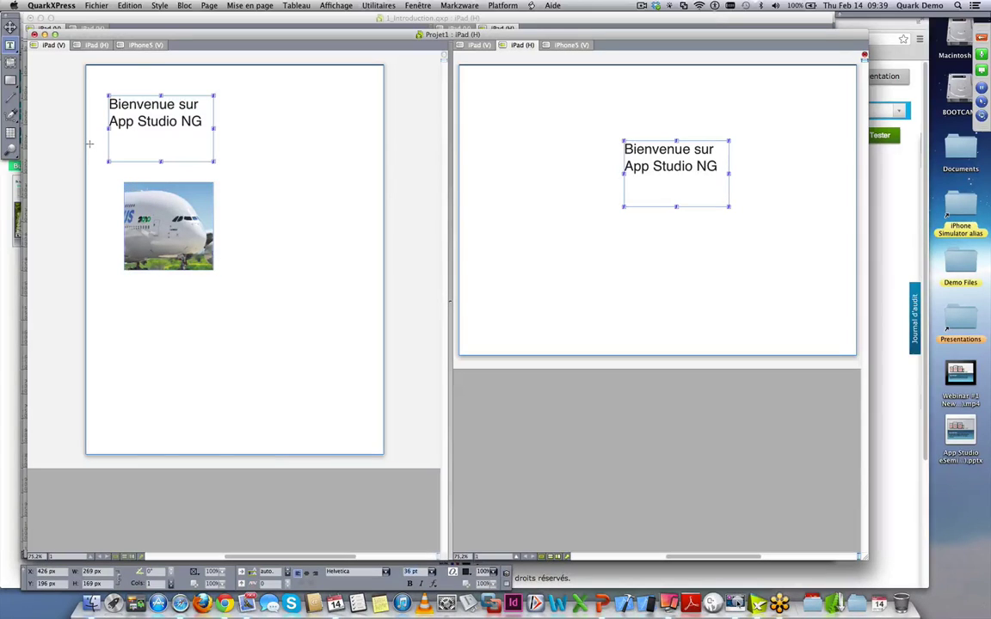
- Copy the airplane picture box to the other layouts at the same position
click(143, 241)
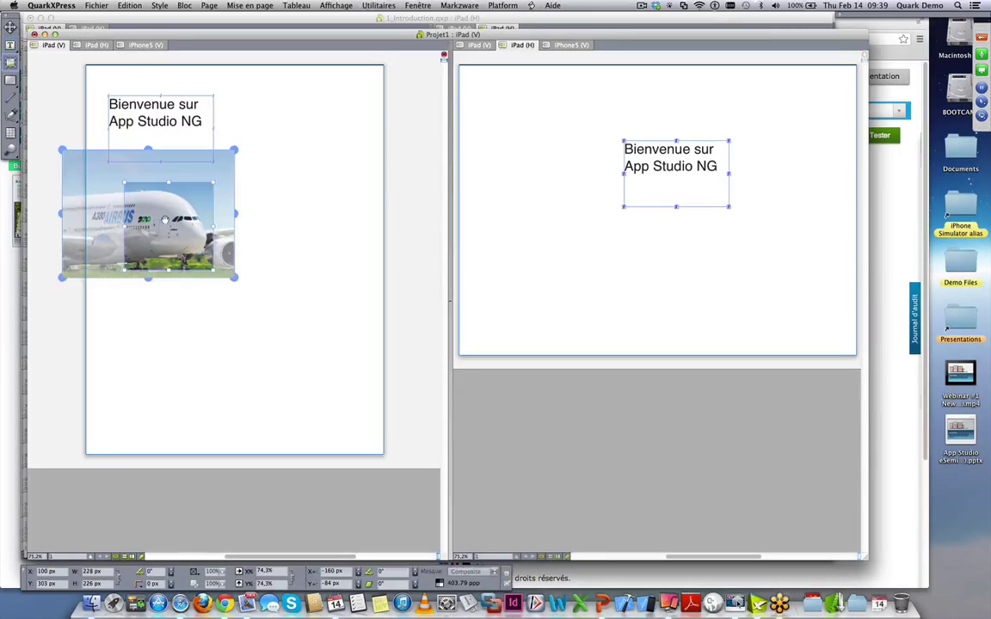
right_click(166, 223)
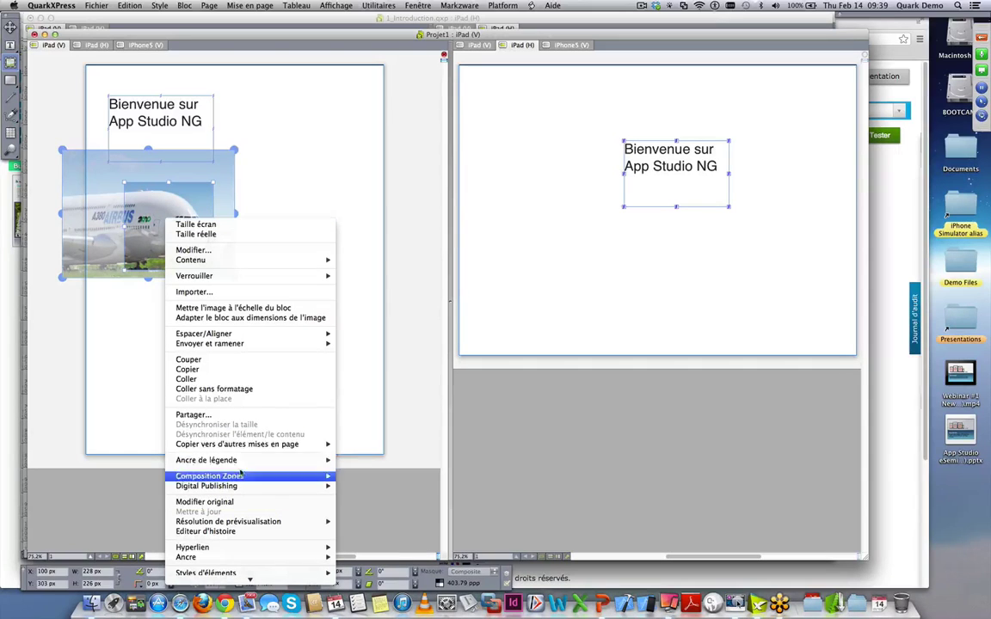
mouse_move(244, 450)
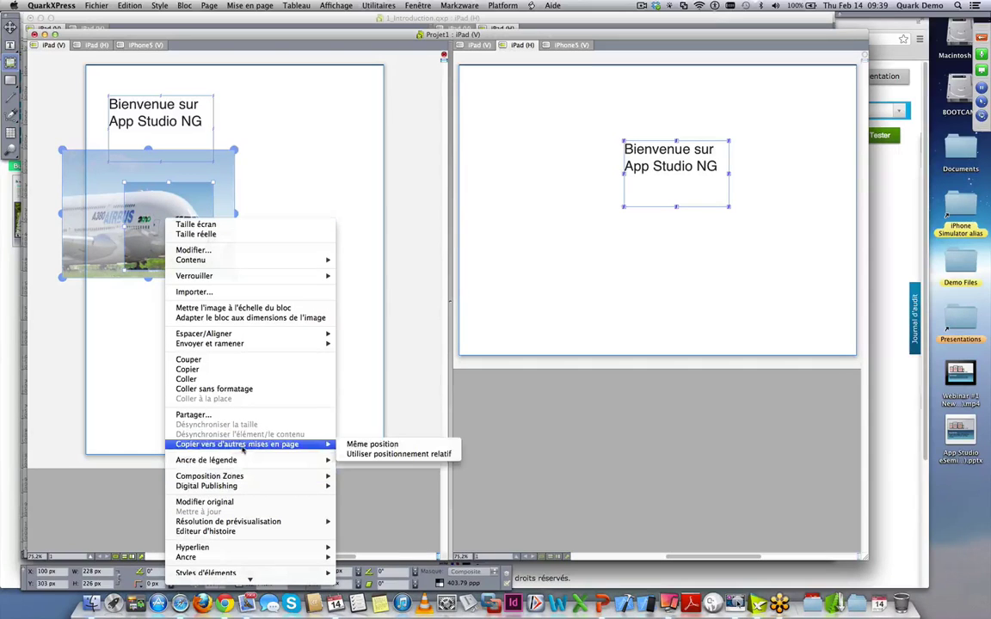
click(384, 444)
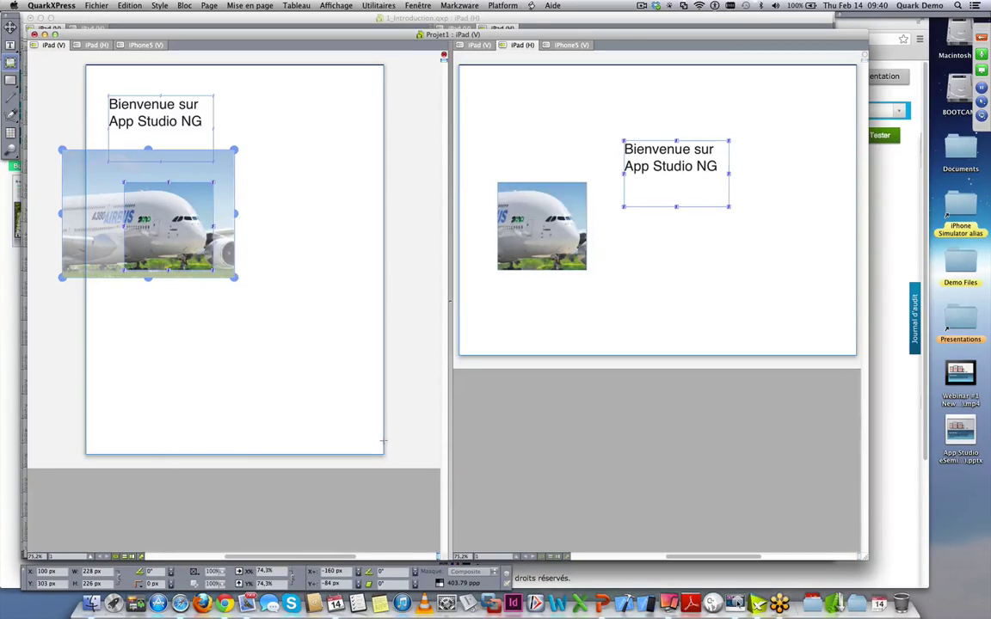
click(568, 45)
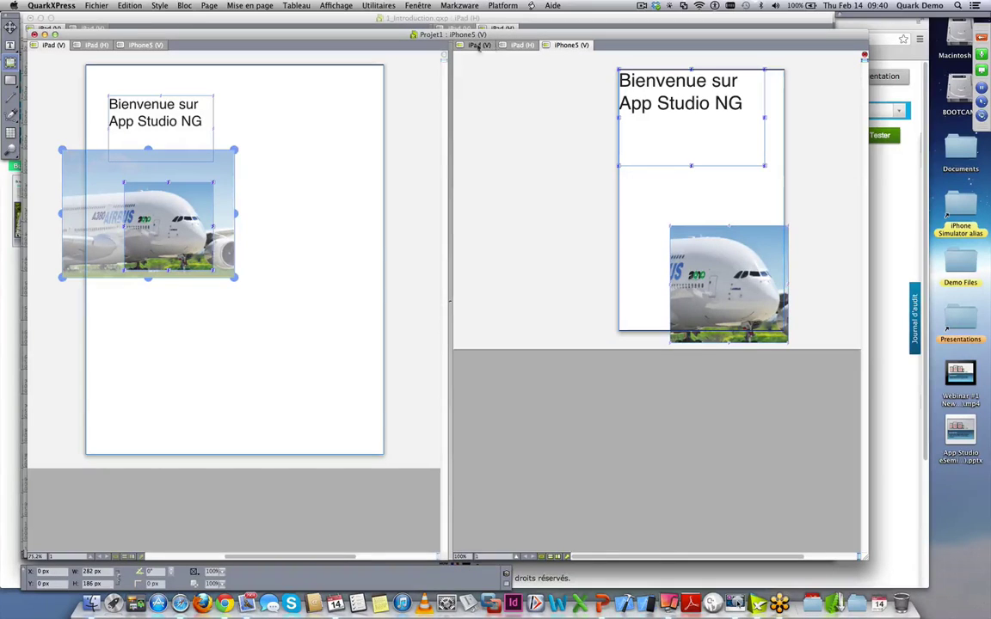
- Move the airplane picture up inside the iPhone5 page, then display the iPad (H) layout
key(v)
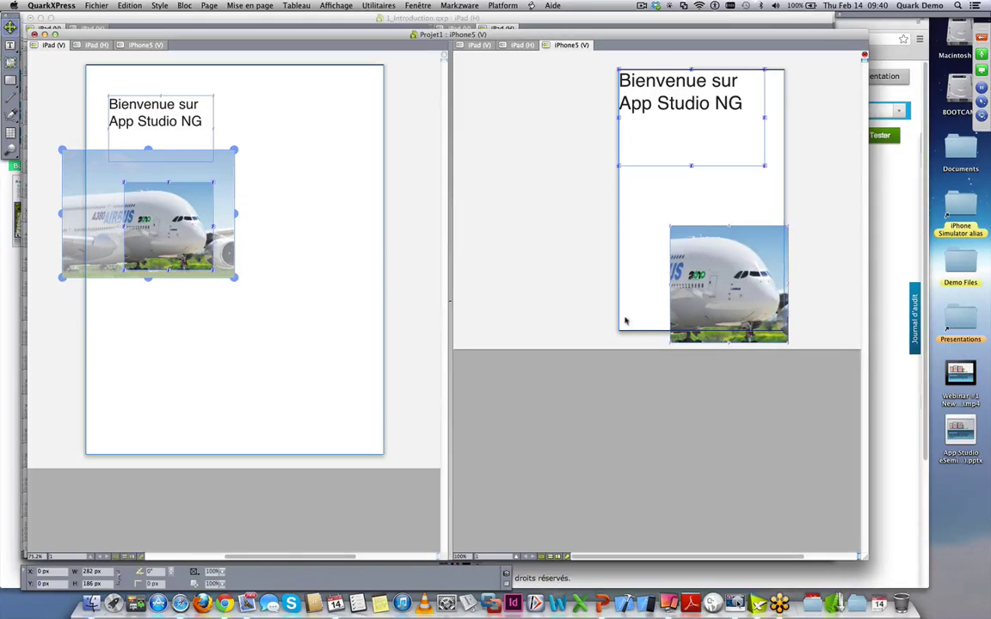
drag(690, 300, 674, 255)
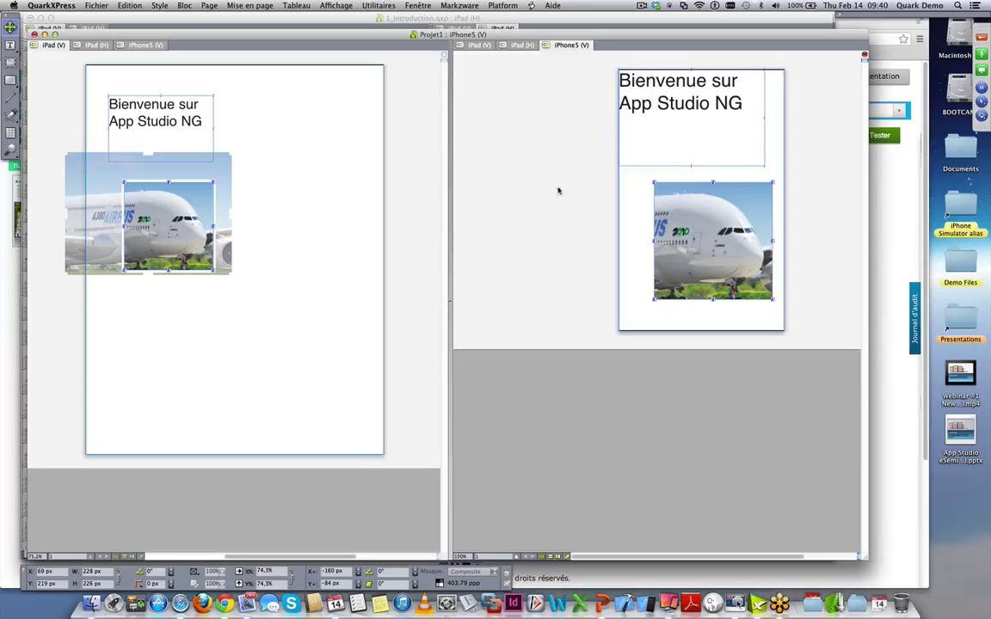
click(264, 109)
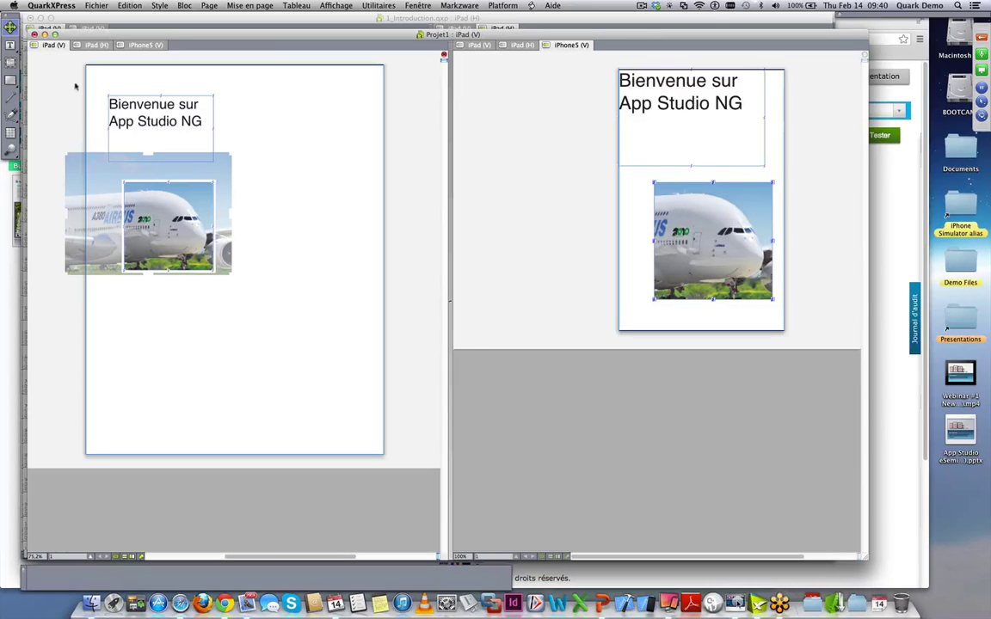
click(11, 43)
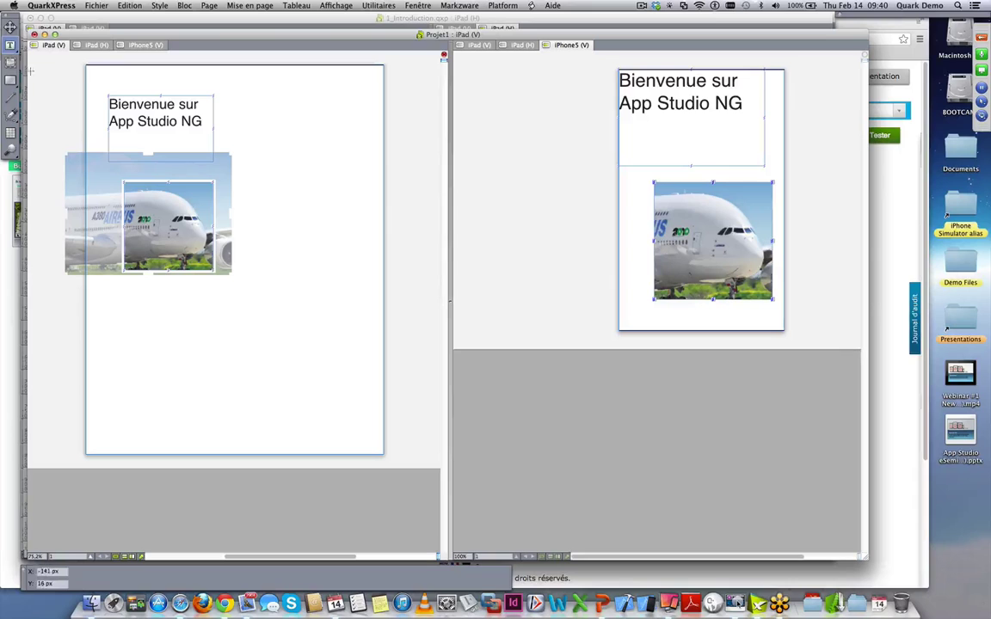
click(520, 48)
click(531, 47)
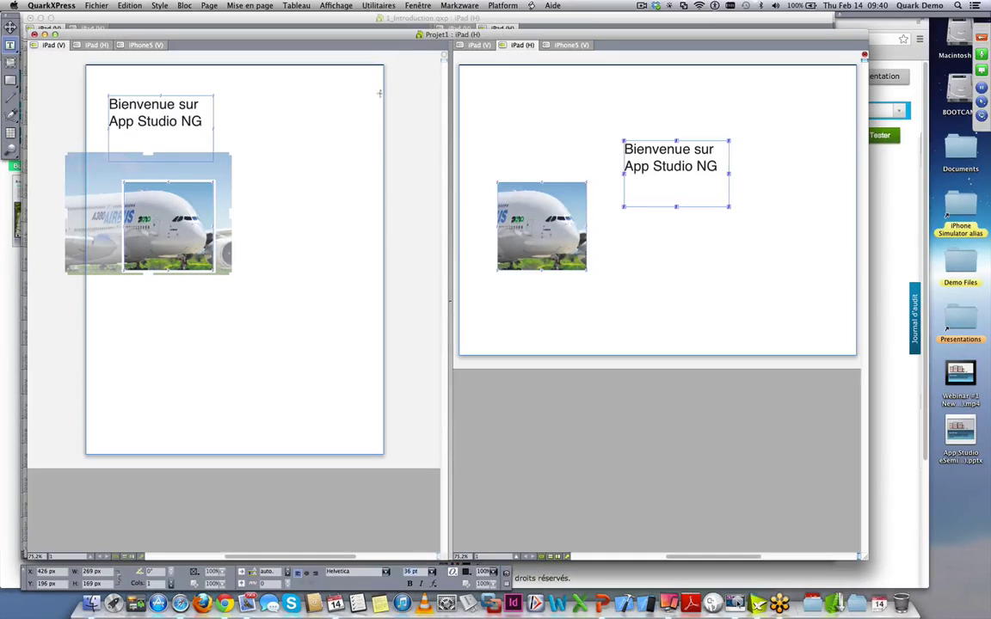
click(287, 115)
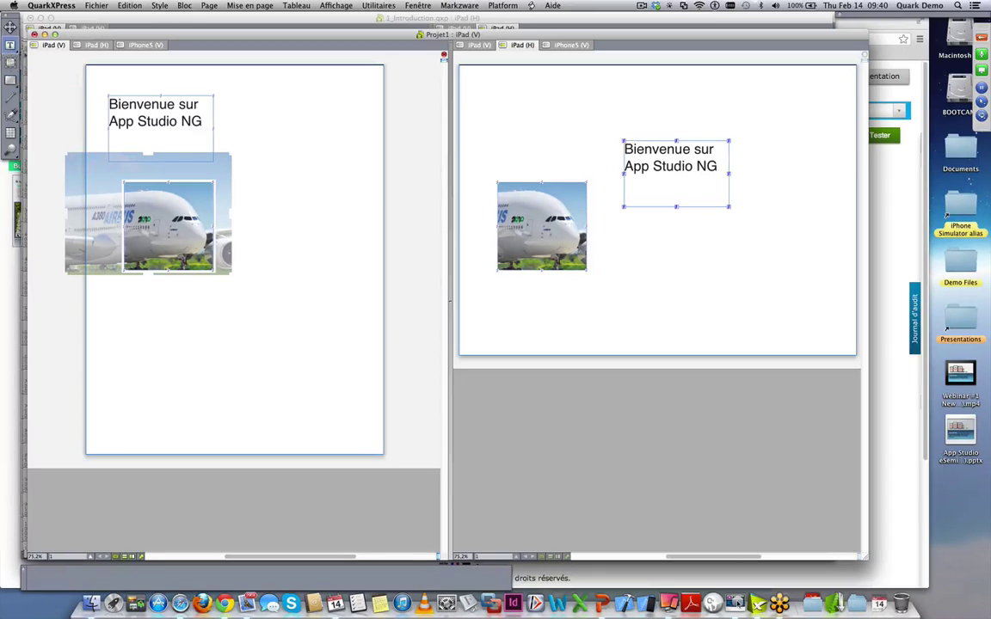
- Apply the Magenta colour to all the iPad (V) welcome text and check the other layouts
click(144, 134)
drag(144, 134, 108, 103)
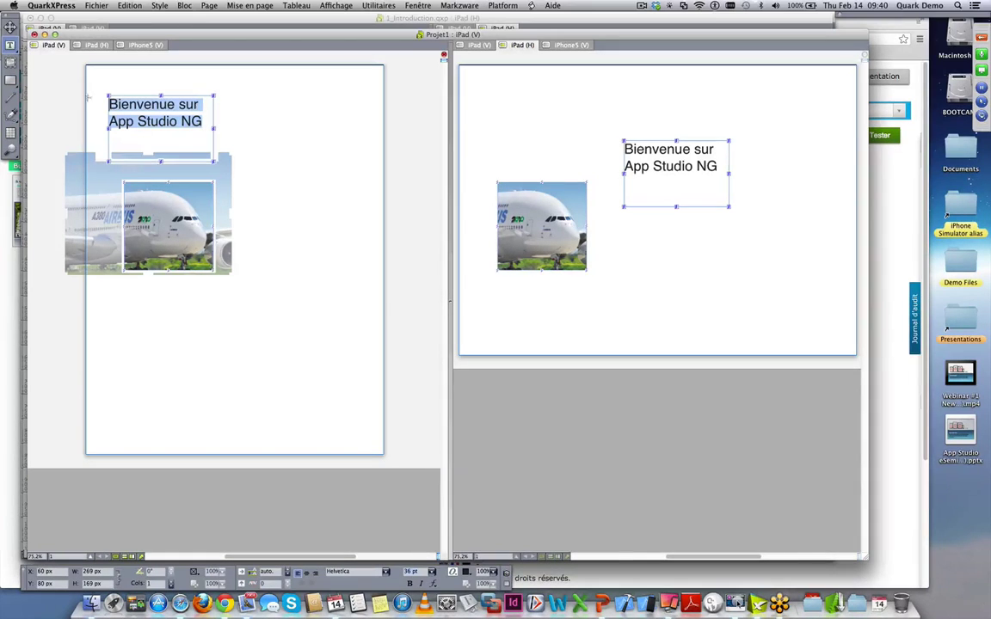
click(467, 575)
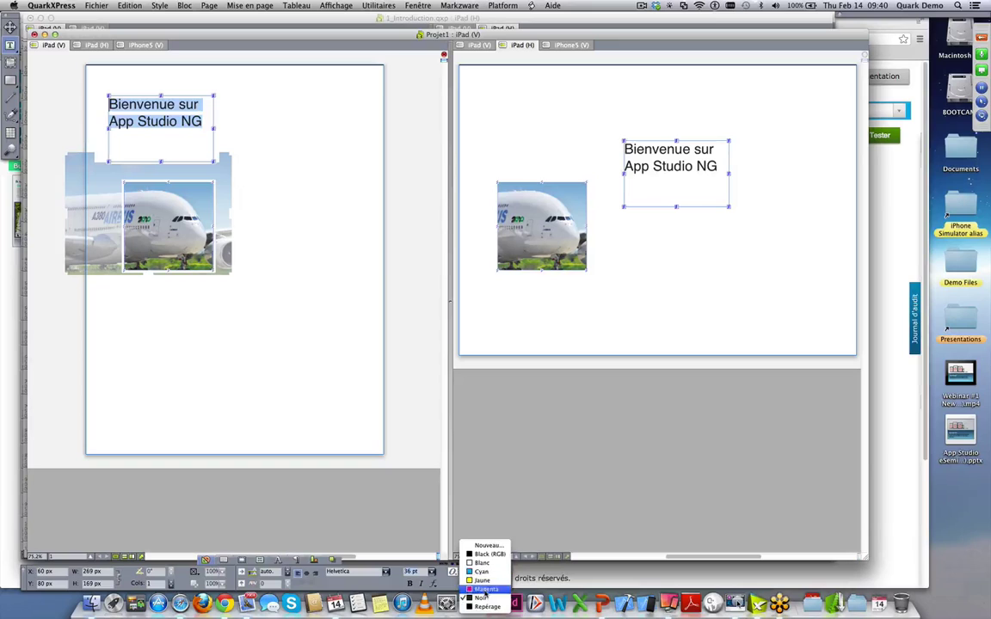
click(482, 578)
click(243, 325)
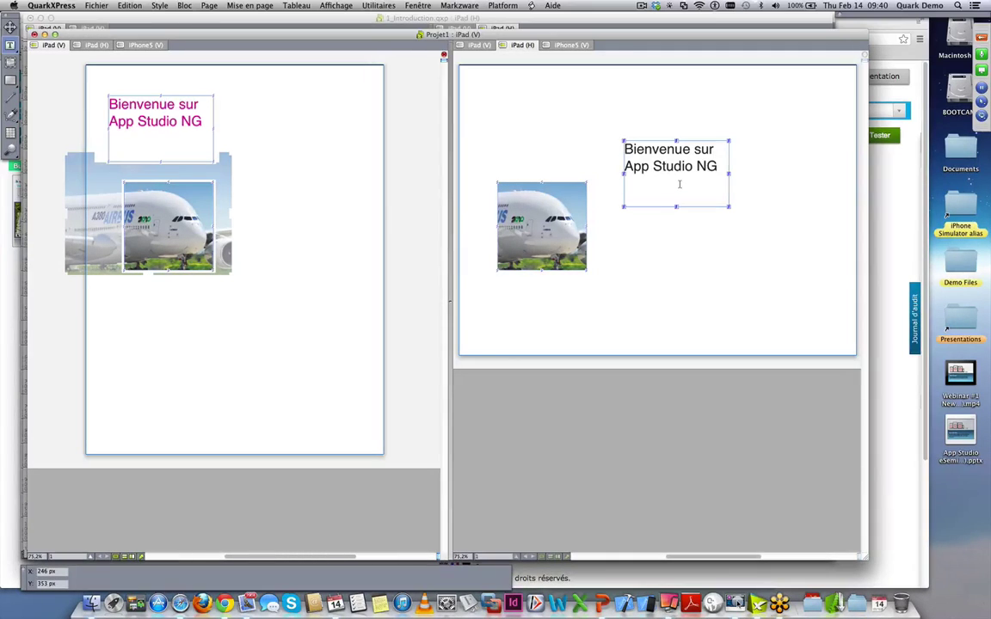
click(575, 46)
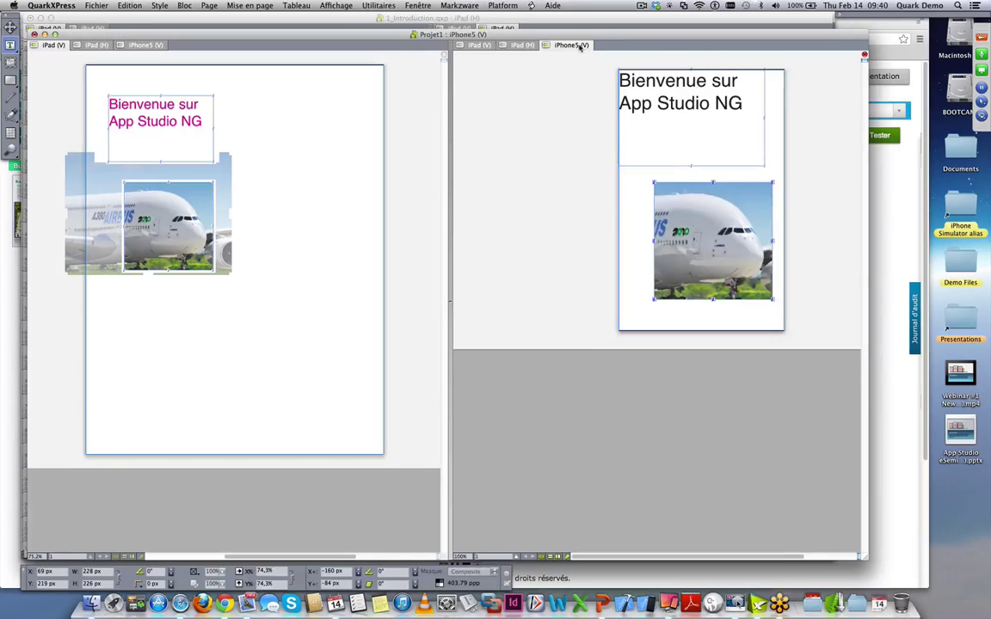
click(522, 46)
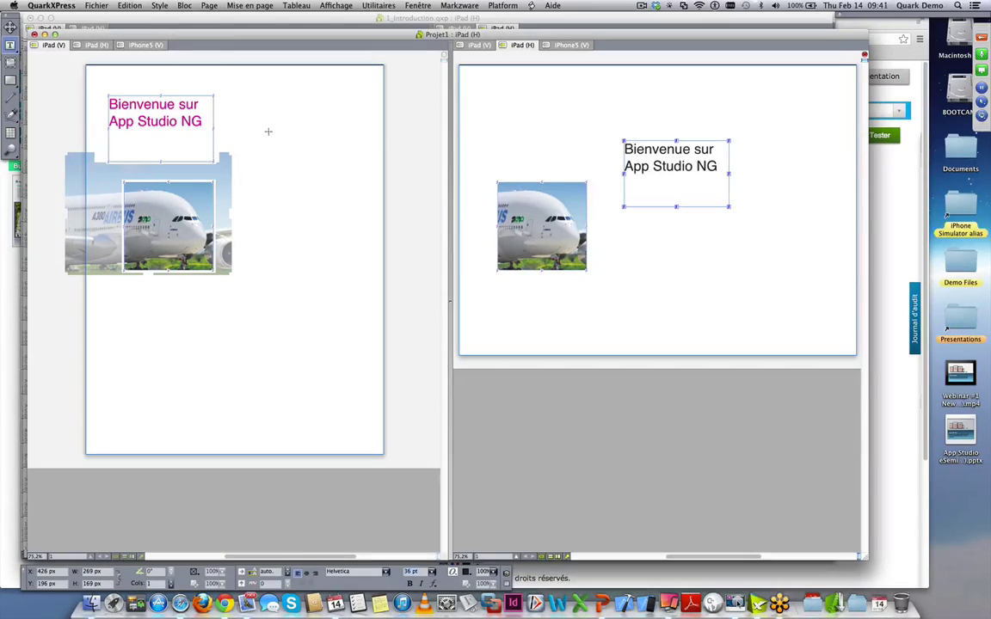
- Set the welcome text to 48 pt in both the iPad (V) and iPad (H) layouts
triple_click(178, 117)
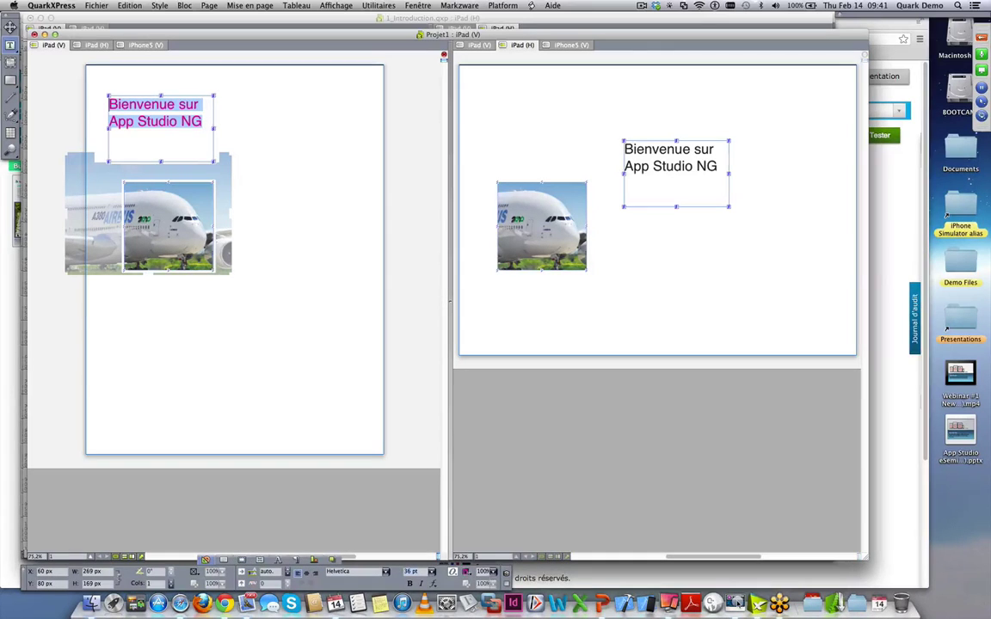
click(432, 571)
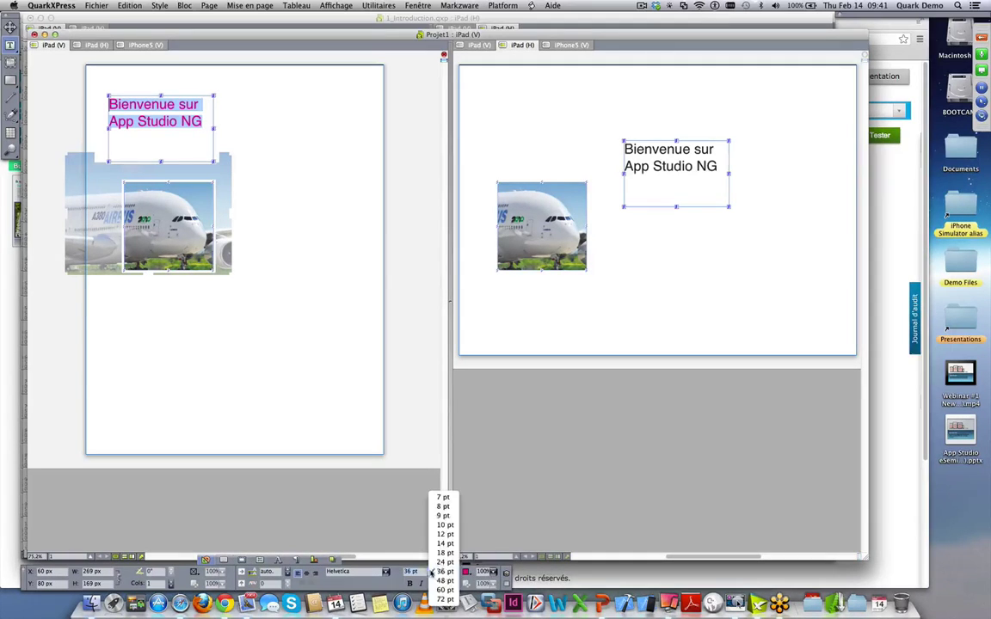
click(442, 581)
click(664, 186)
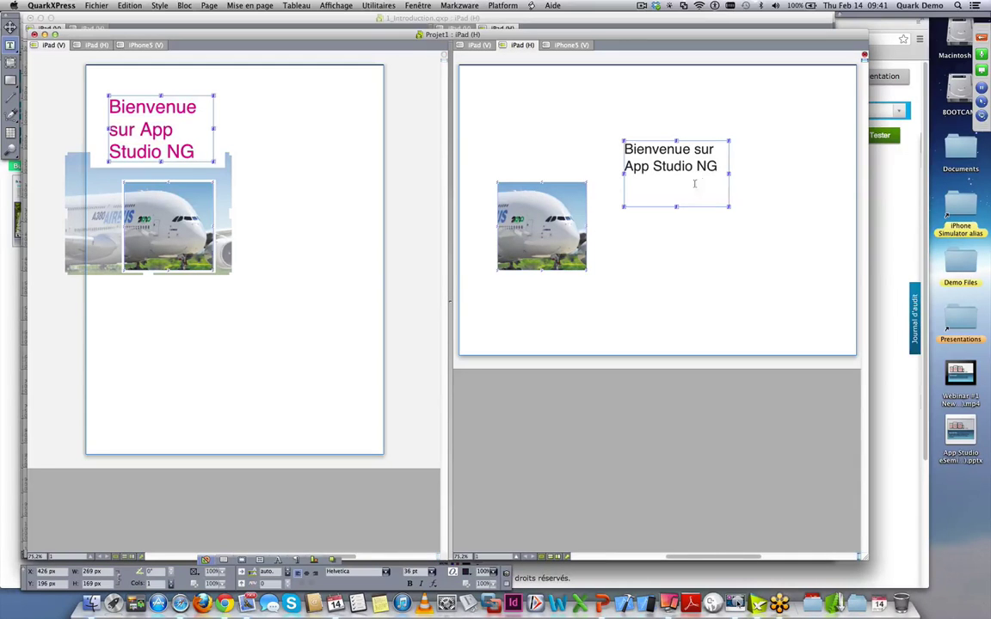
key(super+a)
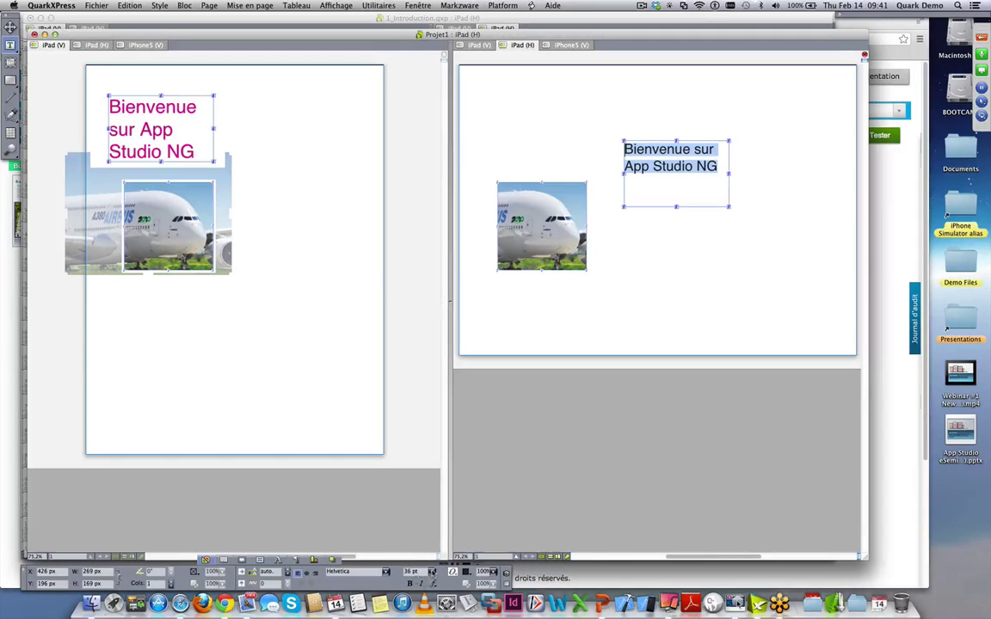
click(432, 572)
click(441, 582)
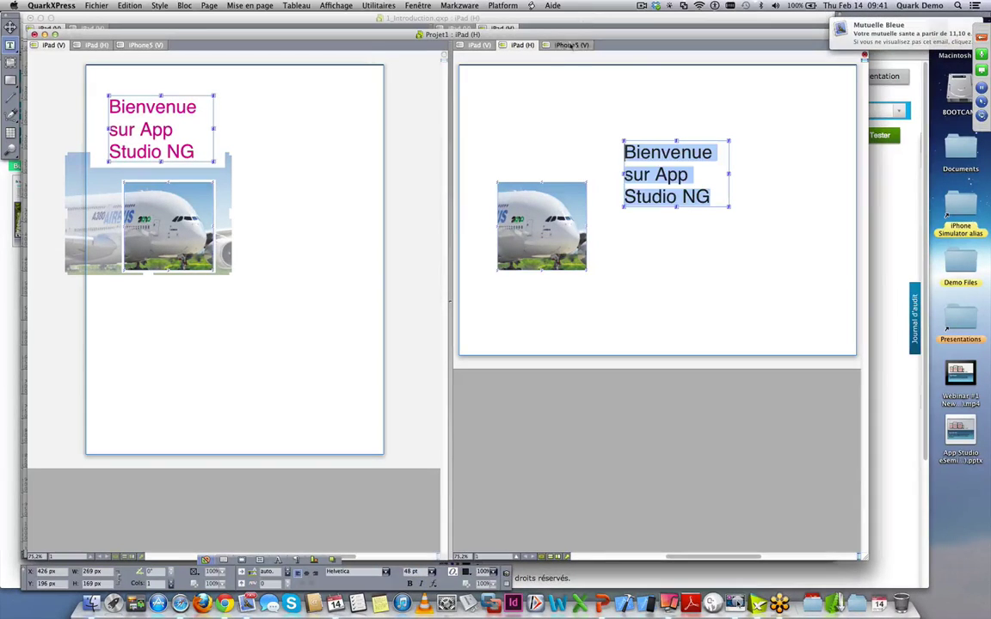
- Set the iPhone5 (V) welcome text to 24 pt so it fits on two lines
click(571, 45)
click(624, 75)
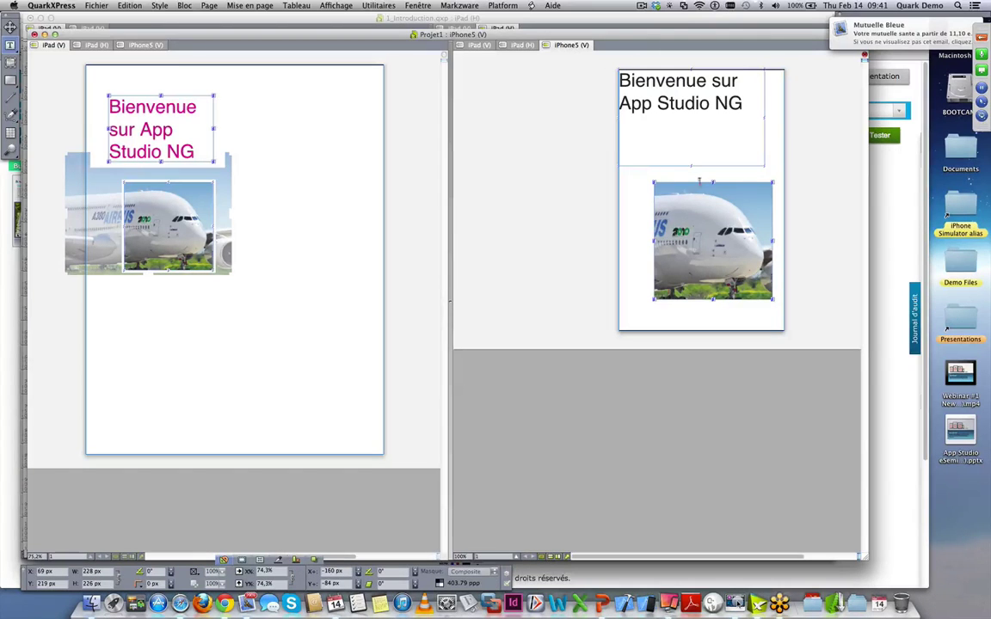
key(super+a)
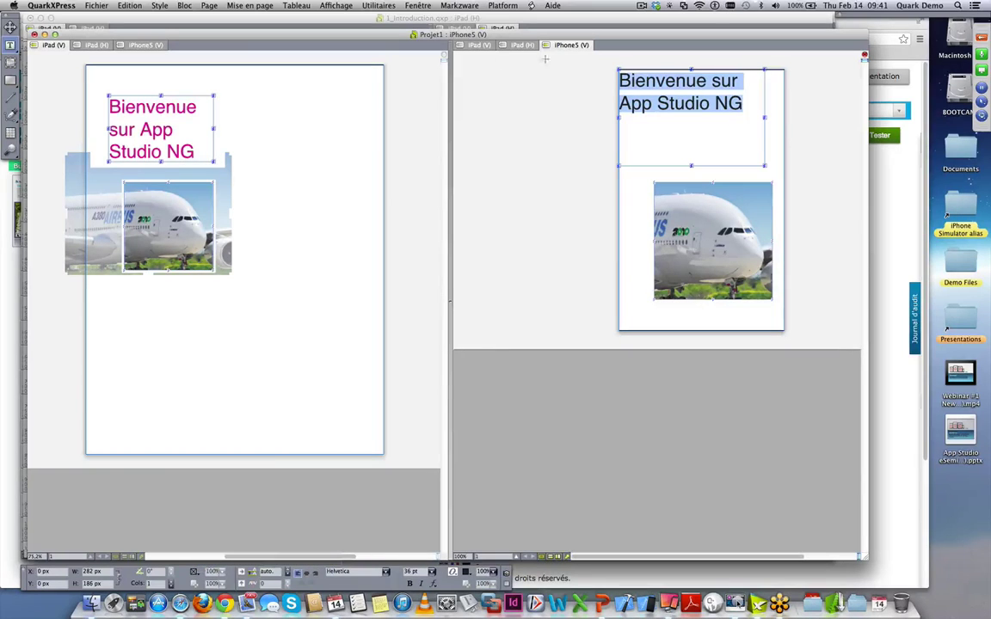
drag(741, 109, 568, 73)
click(431, 571)
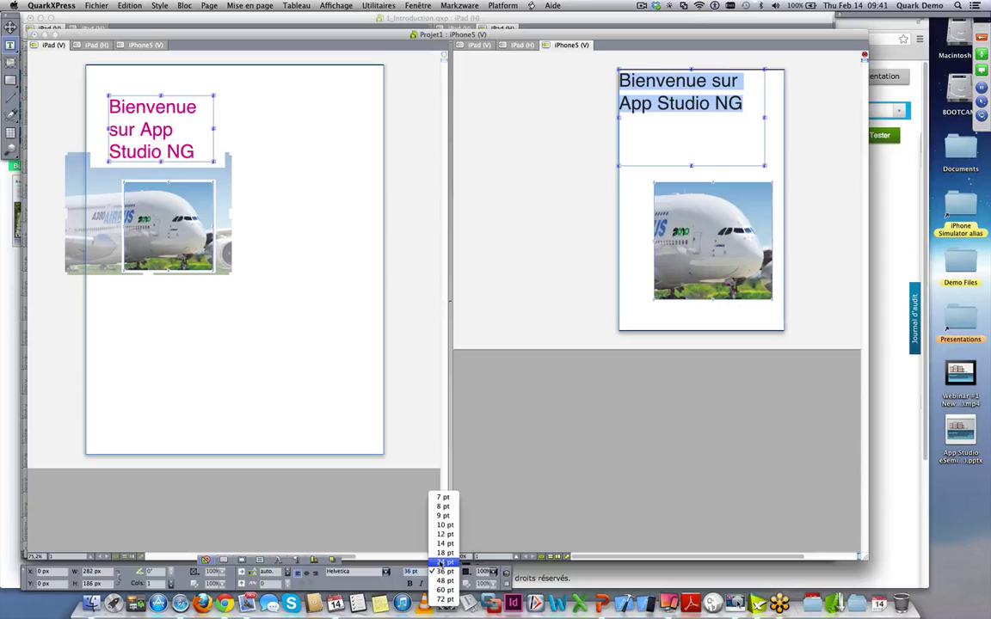
click(443, 555)
click(647, 82)
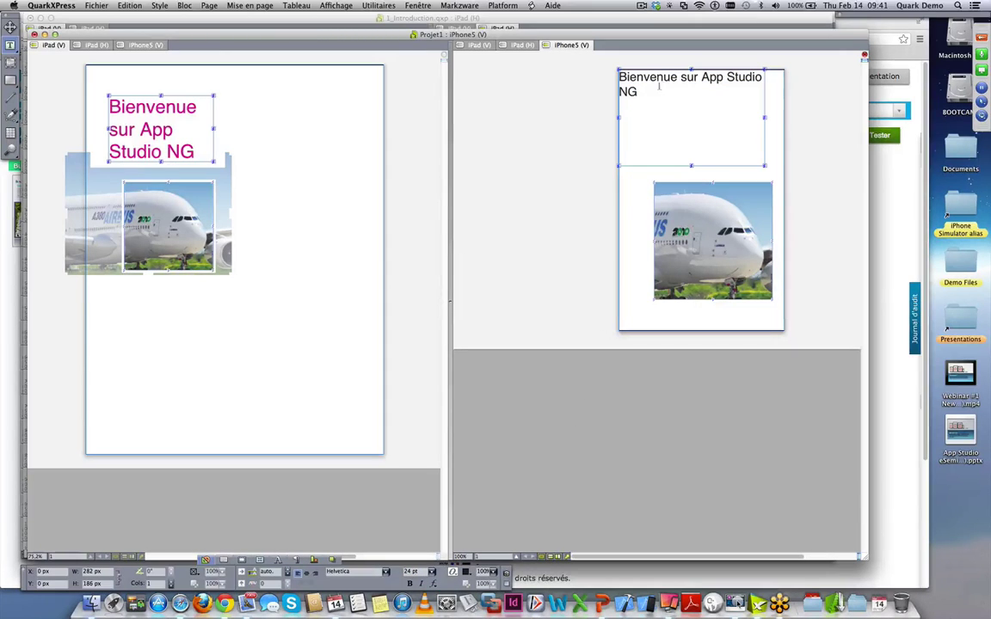
click(146, 184)
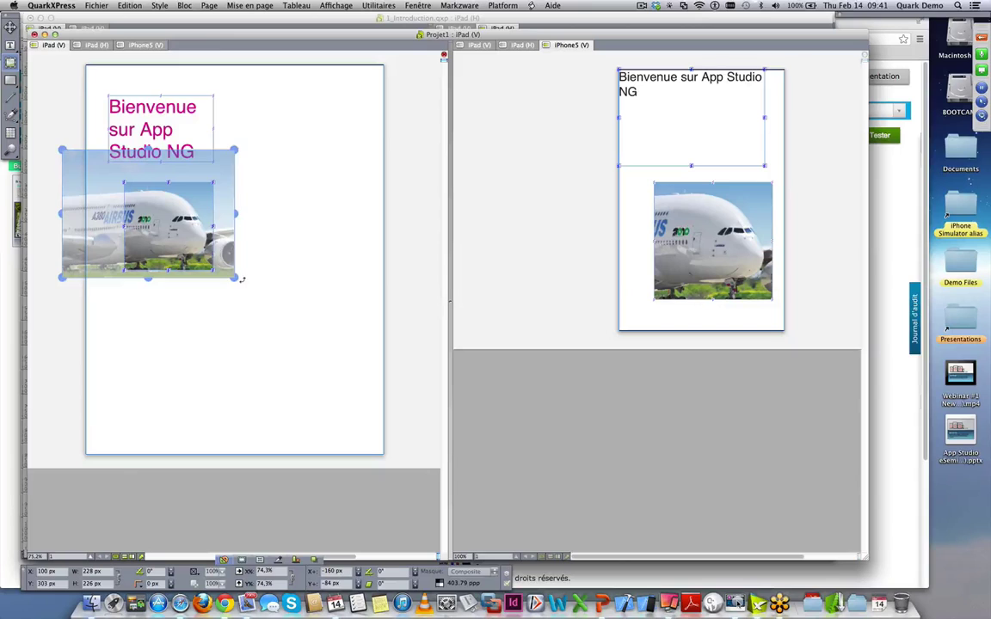
- Rotate the airplane picture box about 20 degrees and enlarge it on the iPad (V) page
drag(242, 280, 209, 306)
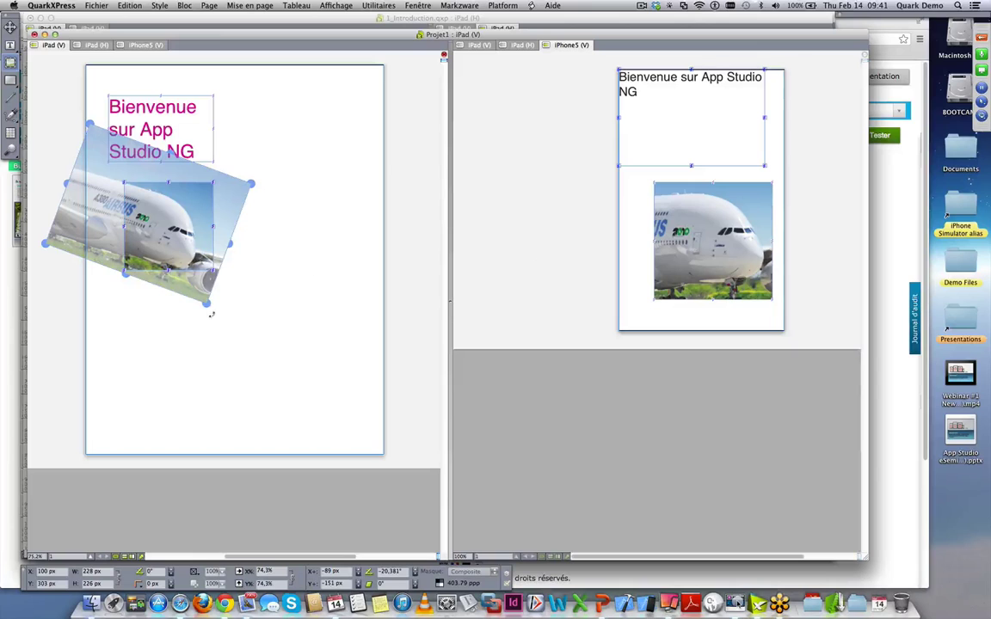
right_click(159, 227)
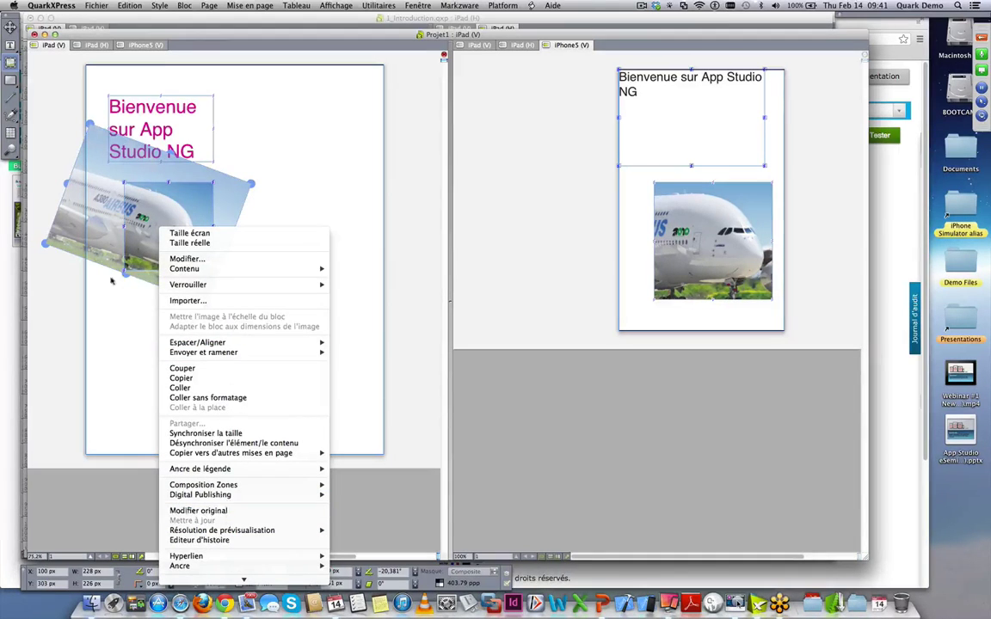
click(158, 191)
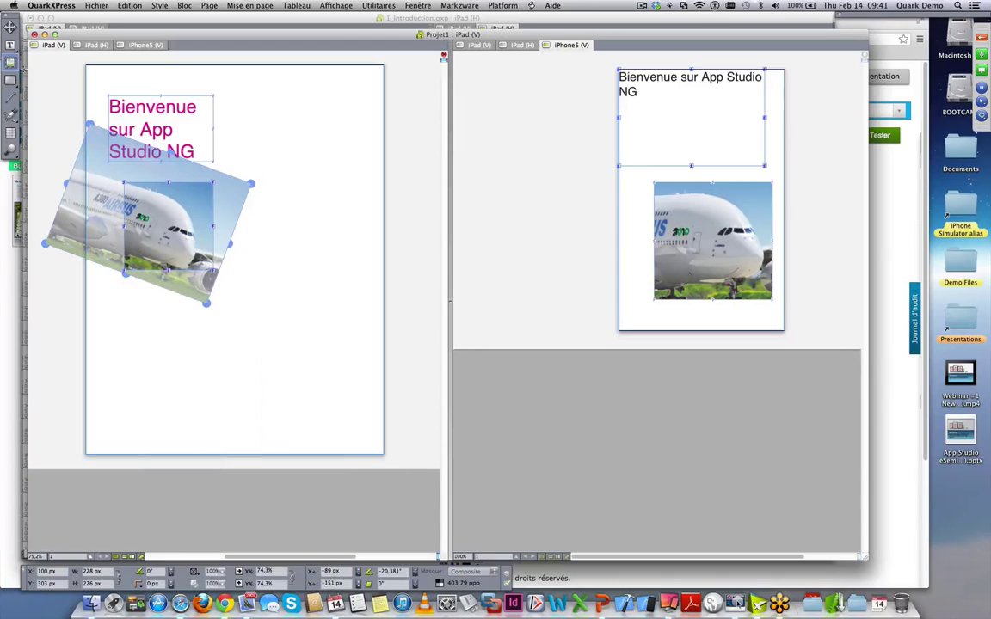
key(v)
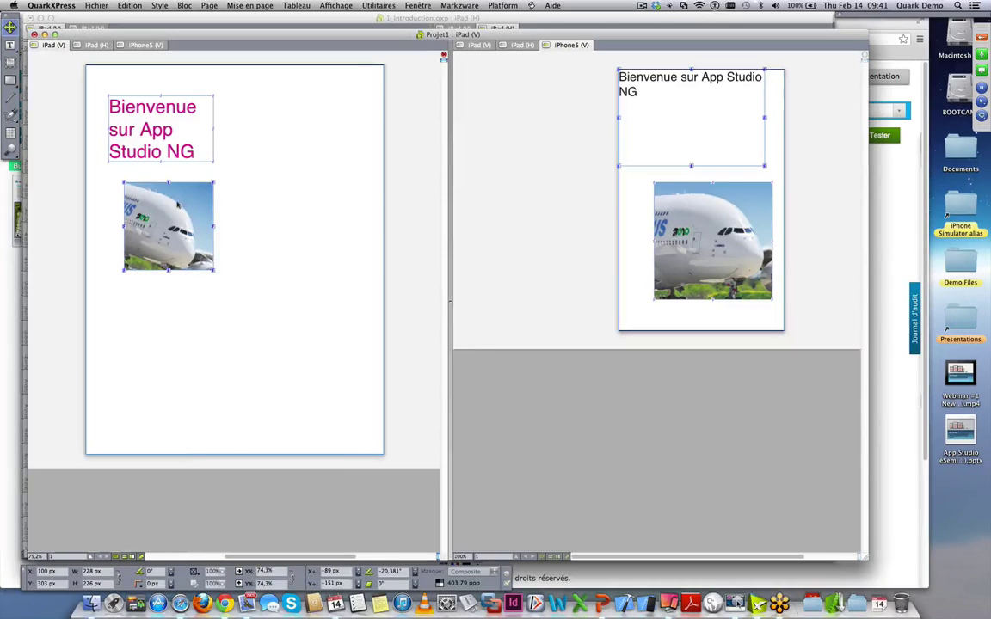
right_click(179, 204)
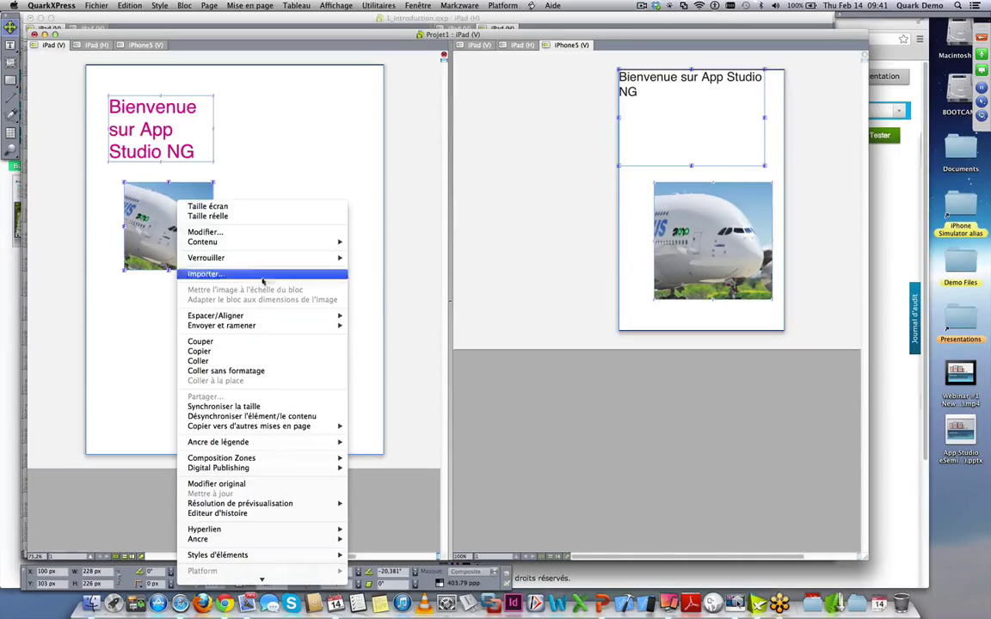
click(166, 276)
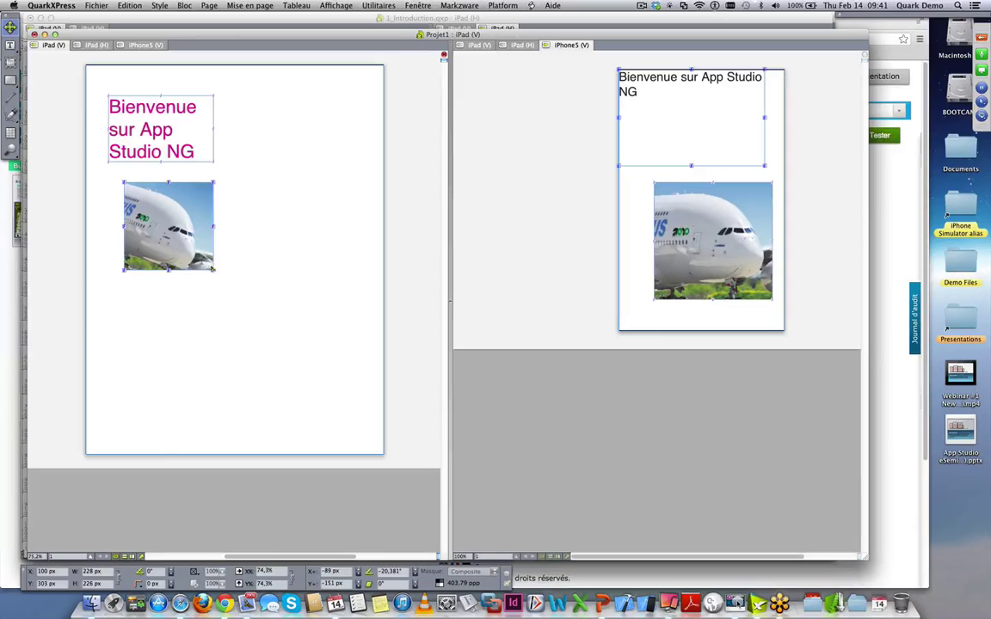
drag(214, 270, 268, 329)
- Shift the plane image within its frame and rotate the box back to level
key(r)
drag(154, 210, 202, 256)
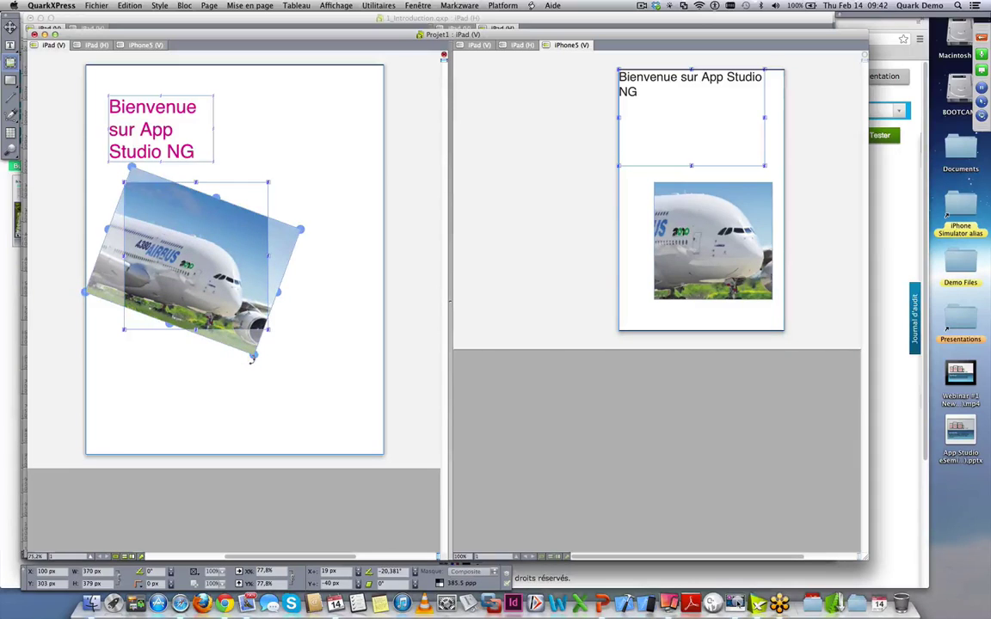
drag(253, 360, 283, 332)
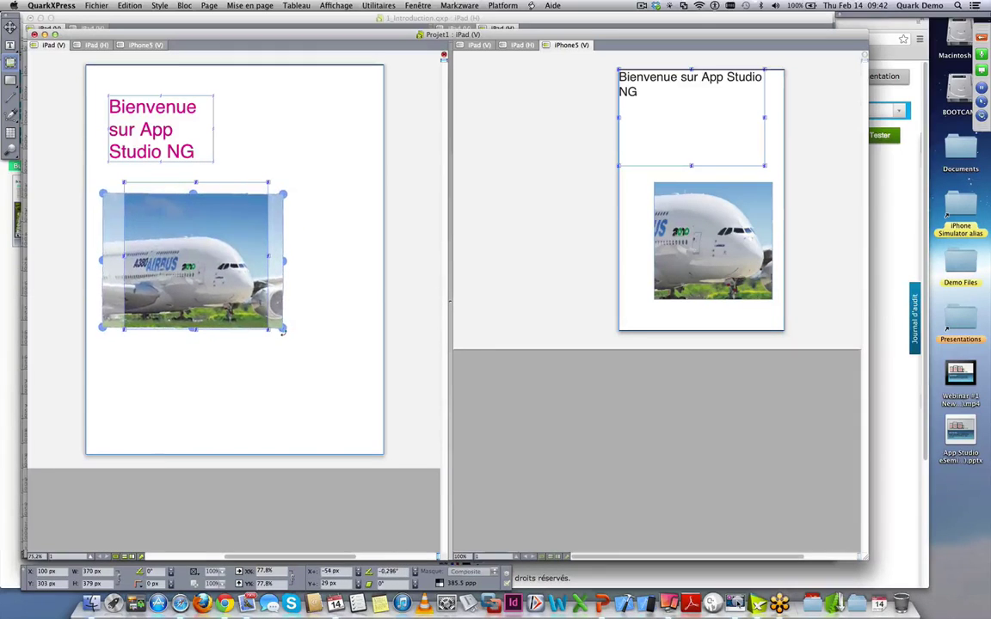
drag(209, 285, 214, 274)
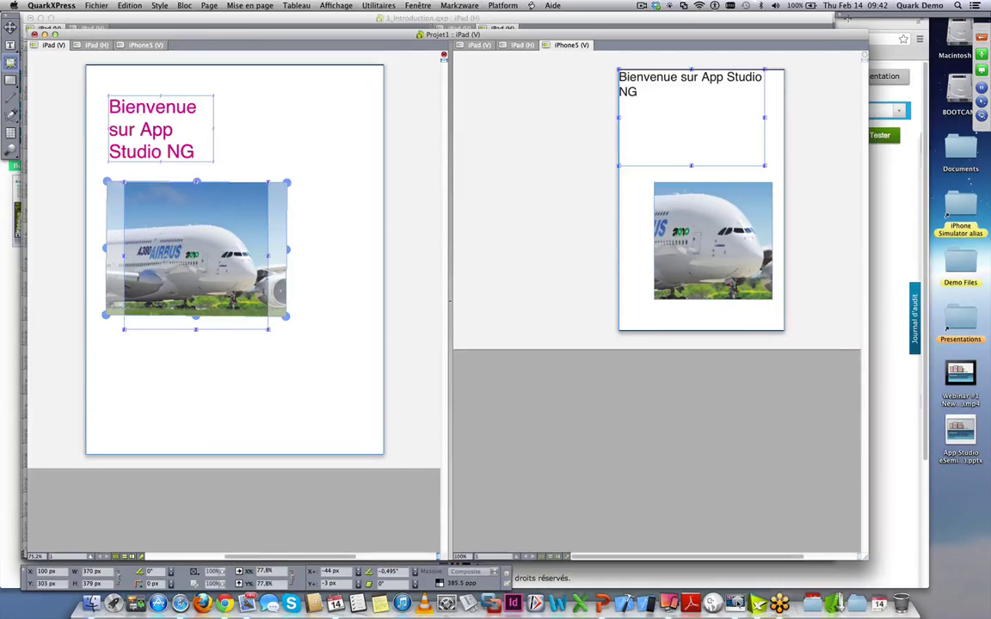
key(F12)
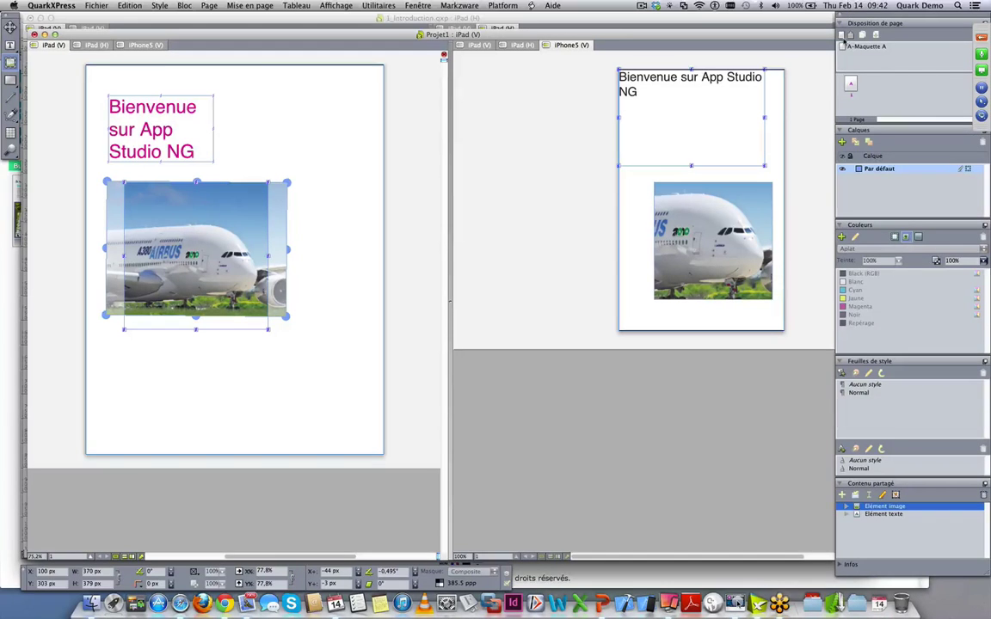
- Collapse unneeded palettes, then drag master A-Maquette A below page 1 to add page 2
click(840, 24)
click(841, 34)
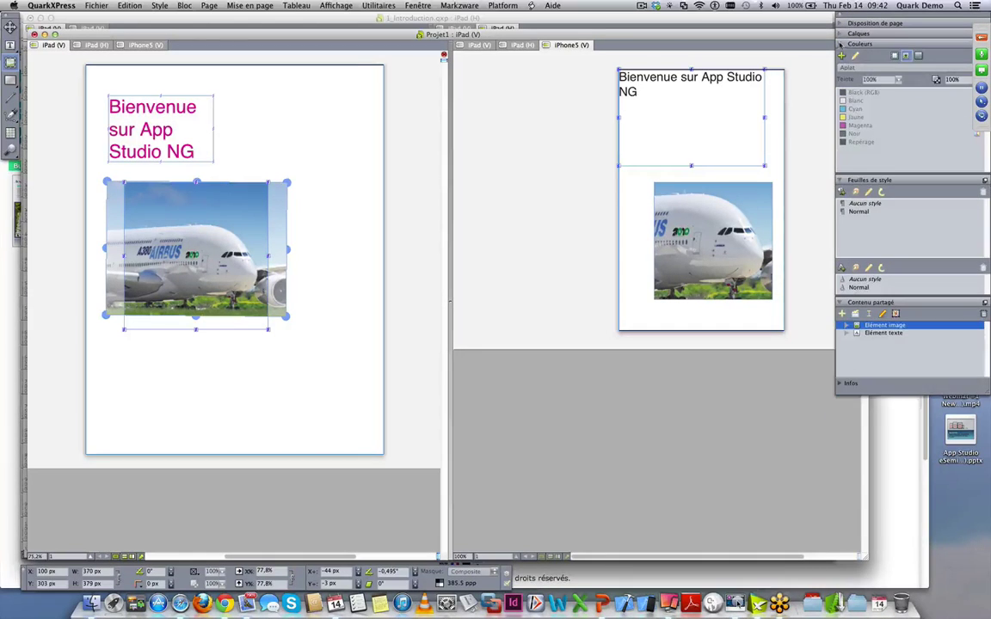
click(841, 45)
click(840, 54)
click(840, 64)
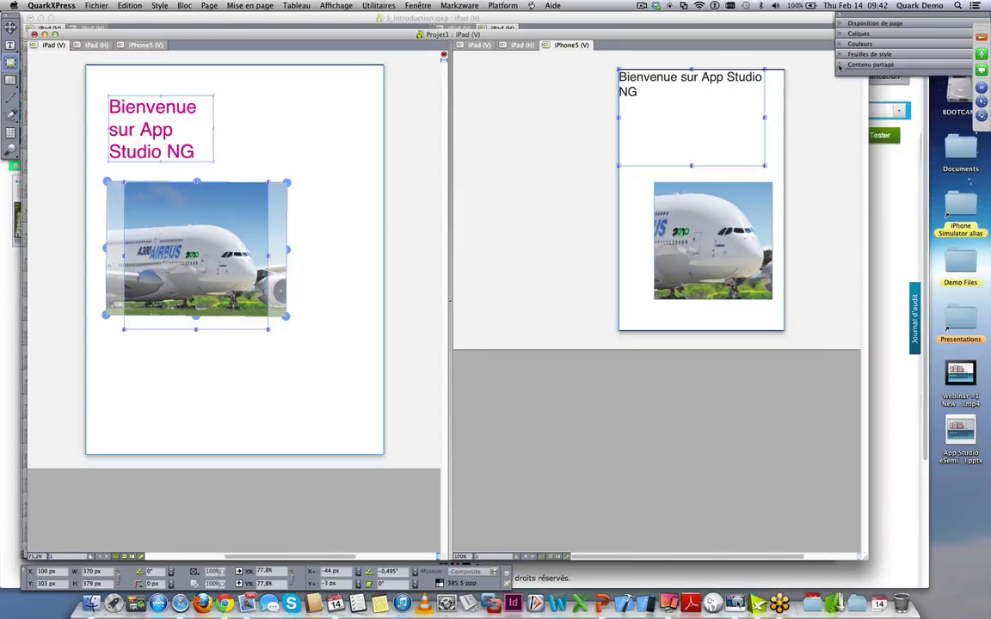
click(840, 65)
drag(856, 21, 827, 36)
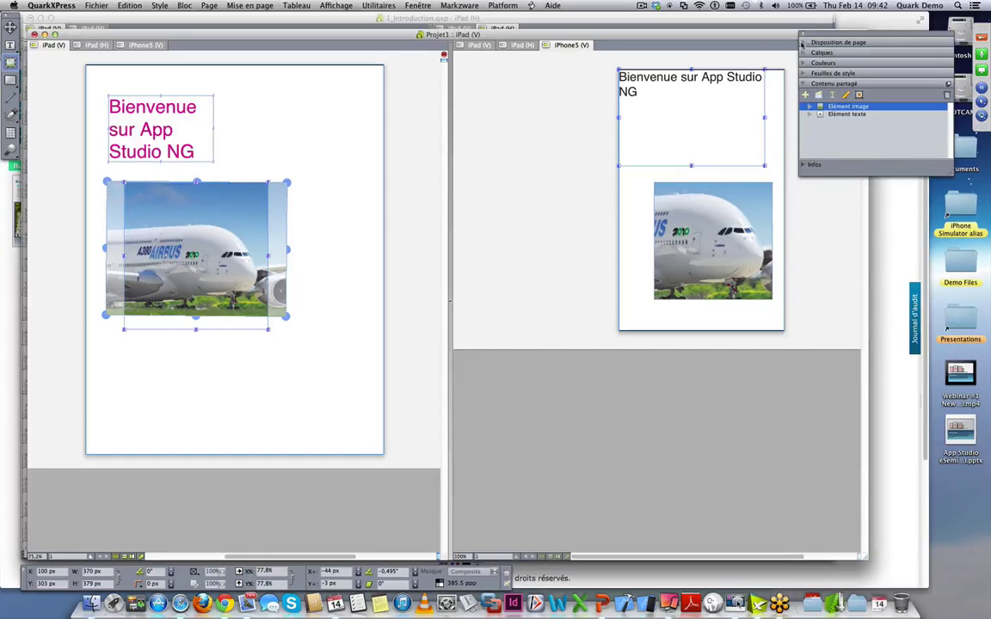
click(803, 42)
drag(810, 67, 814, 124)
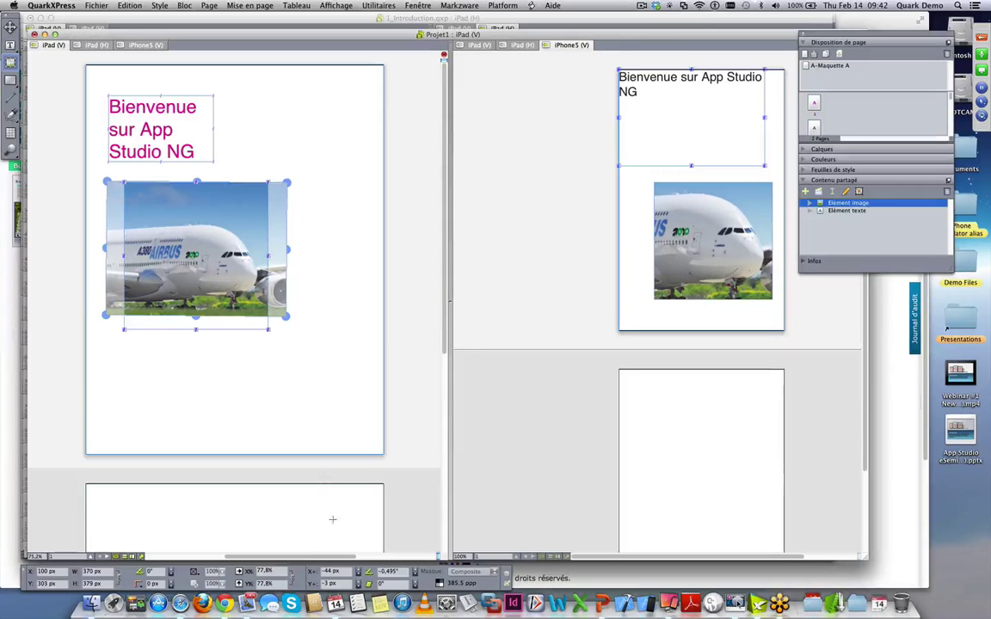
- On page two, draw a text box near the top with an empty picture box below it
scroll(348, 470, down, 10)
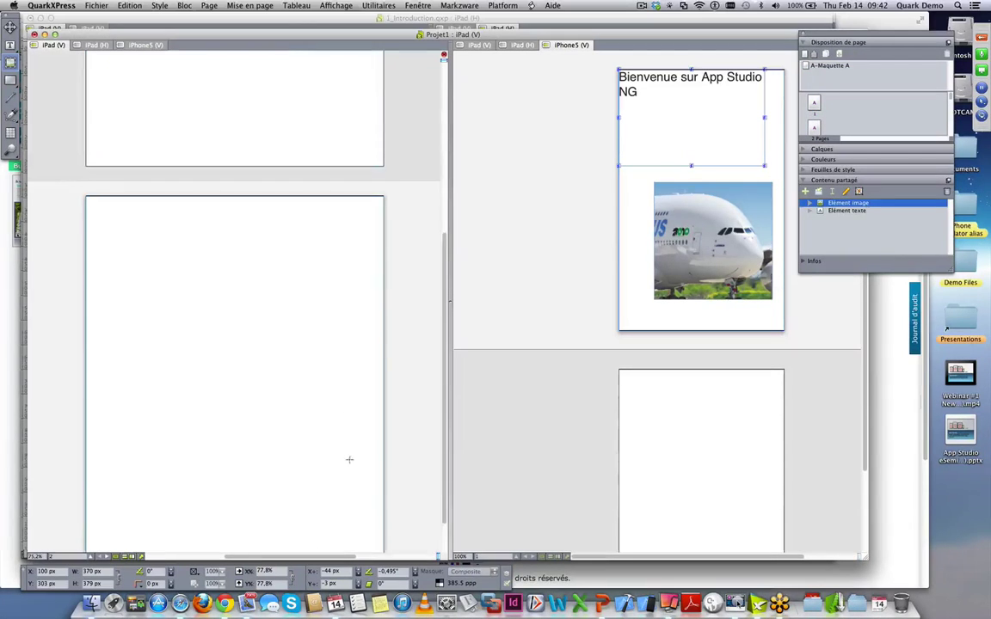
click(10, 44)
drag(132, 190, 259, 291)
click(11, 60)
drag(194, 319, 326, 432)
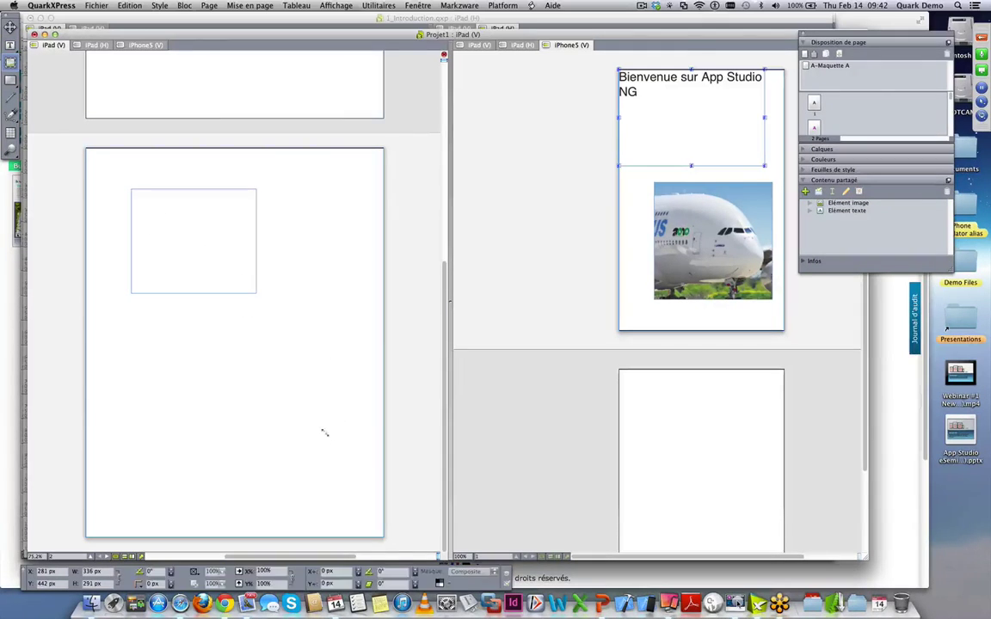
- Type 'Nouveau contenu texte' into the text box at 36 pt
click(193, 223)
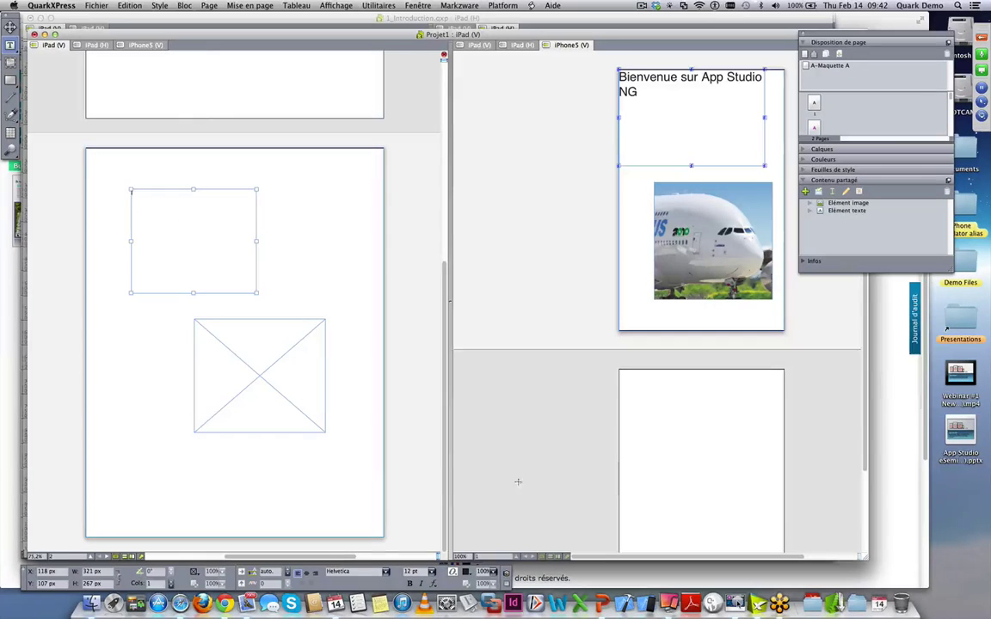
click(432, 571)
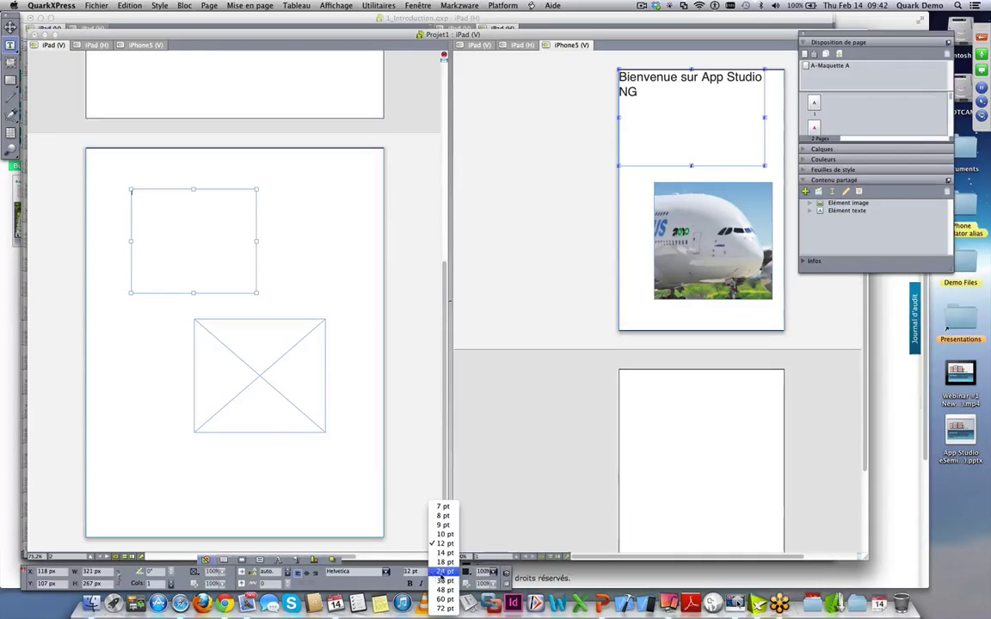
click(441, 581)
text(Nouveau conten)
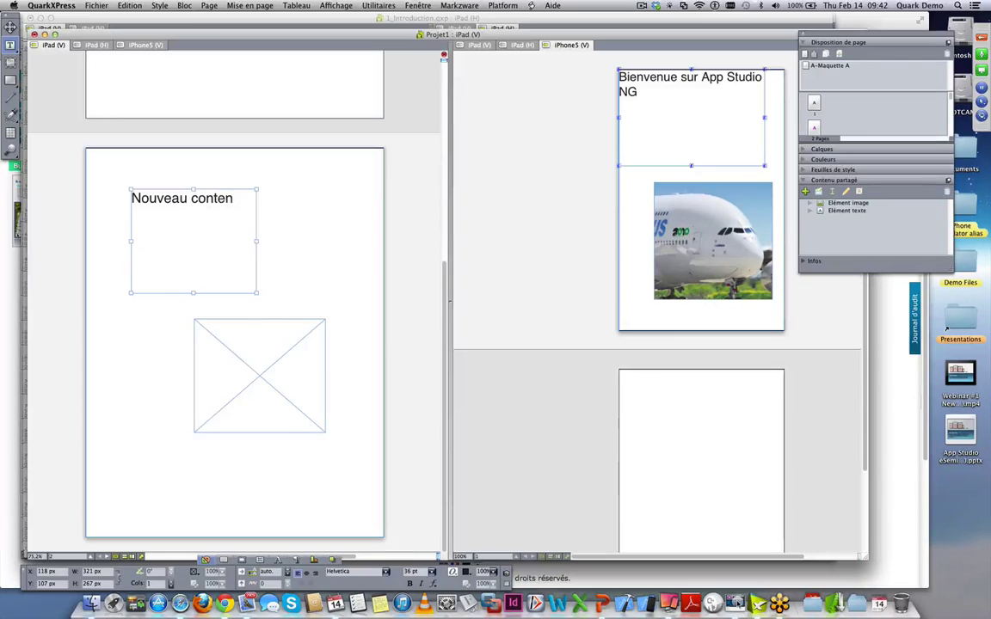
text(u texte)
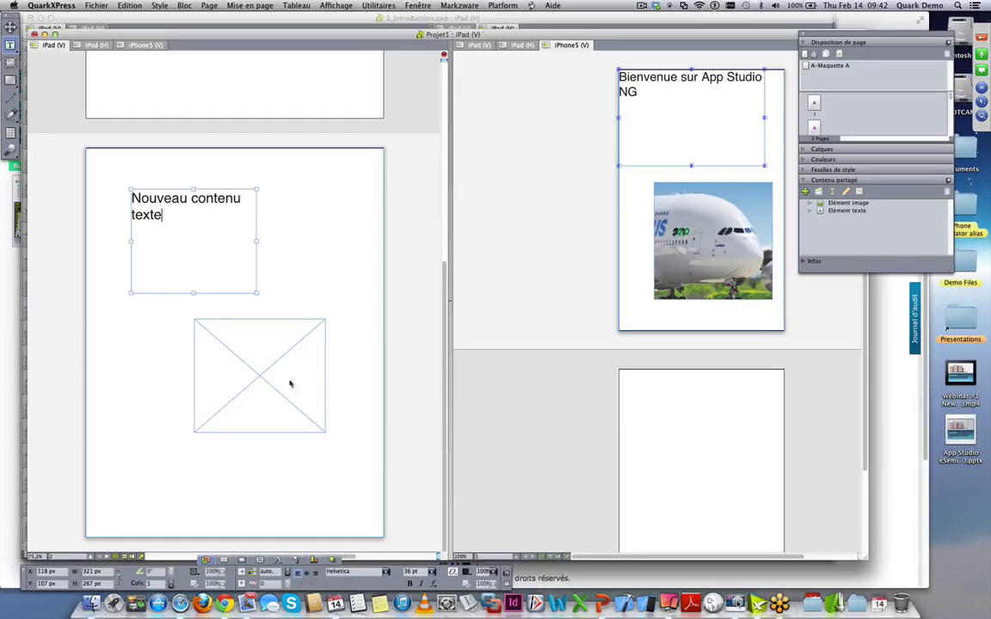
click(287, 372)
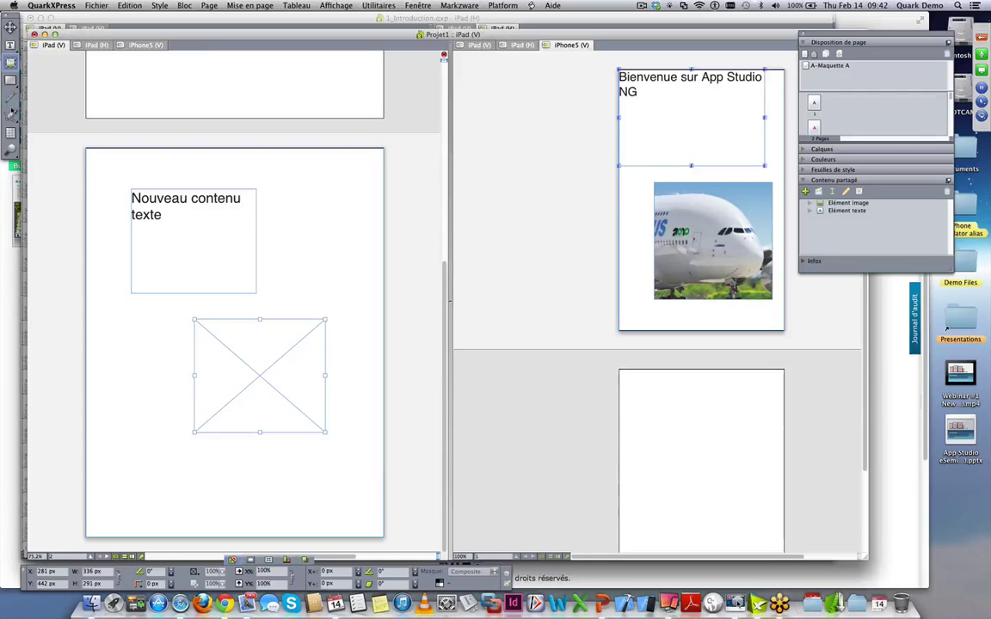
- Import A380_AIR_FRANCE.jpg into the picture box and shift it left to frame the plane
key(super+e)
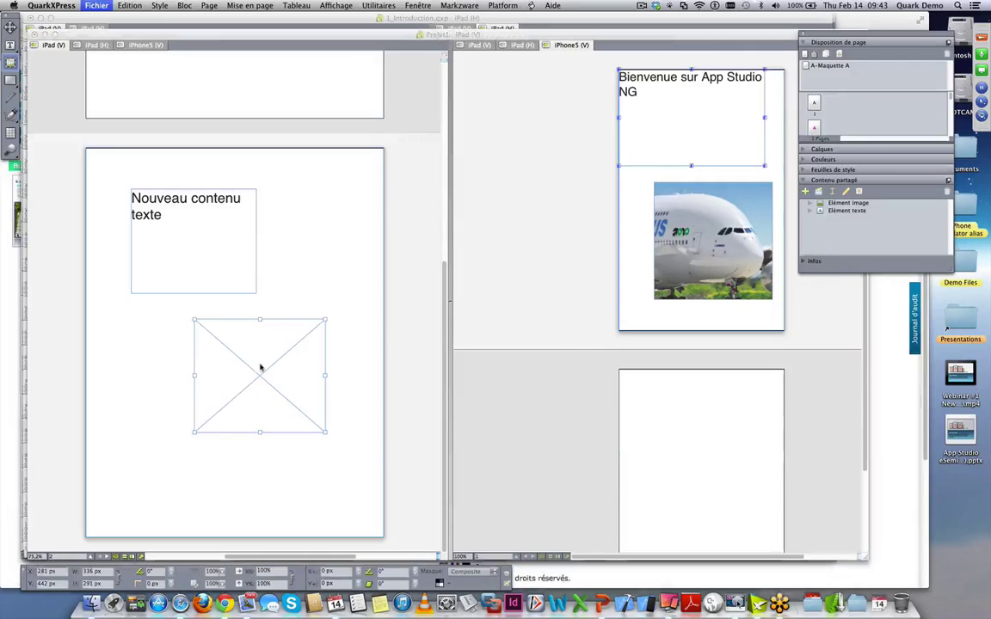
click(337, 111)
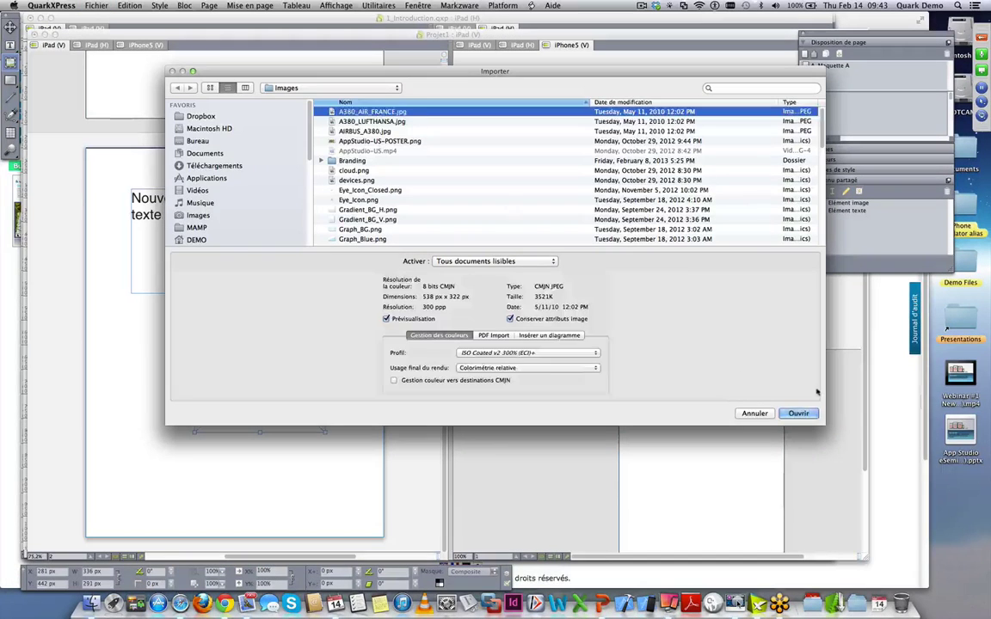
click(798, 413)
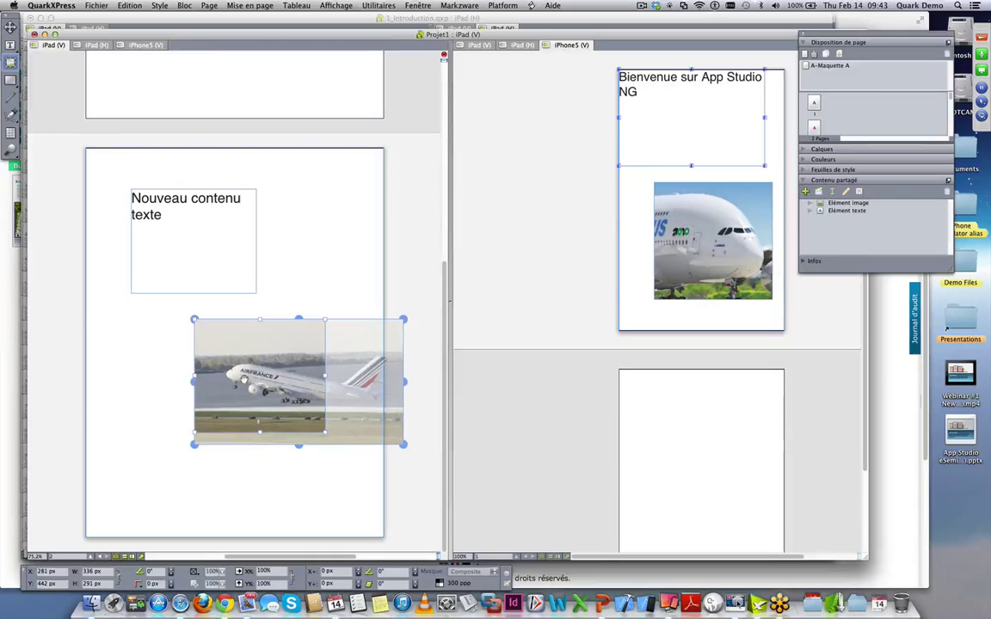
drag(258, 377, 232, 376)
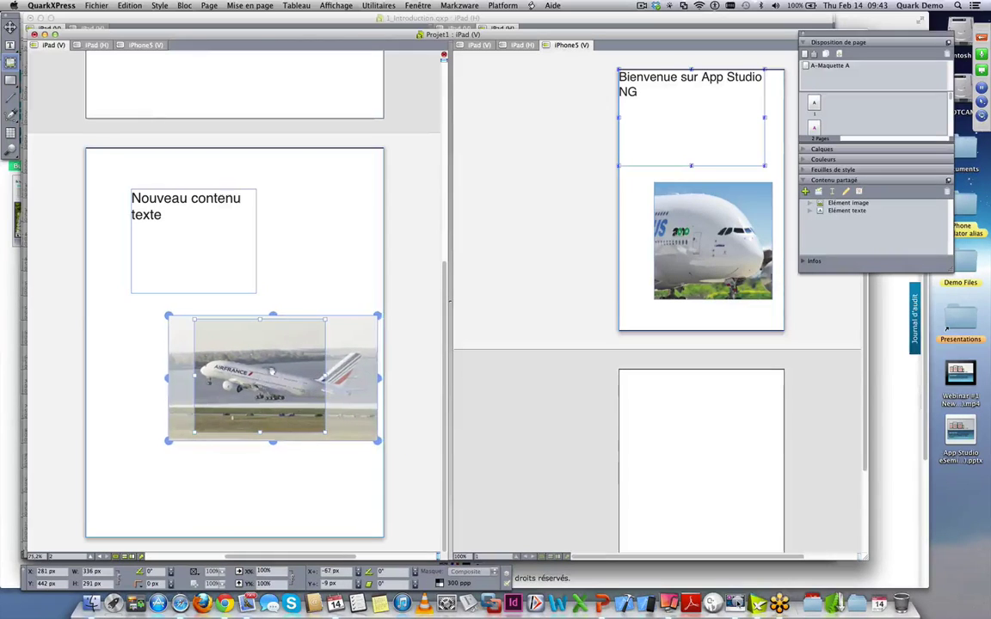
click(321, 233)
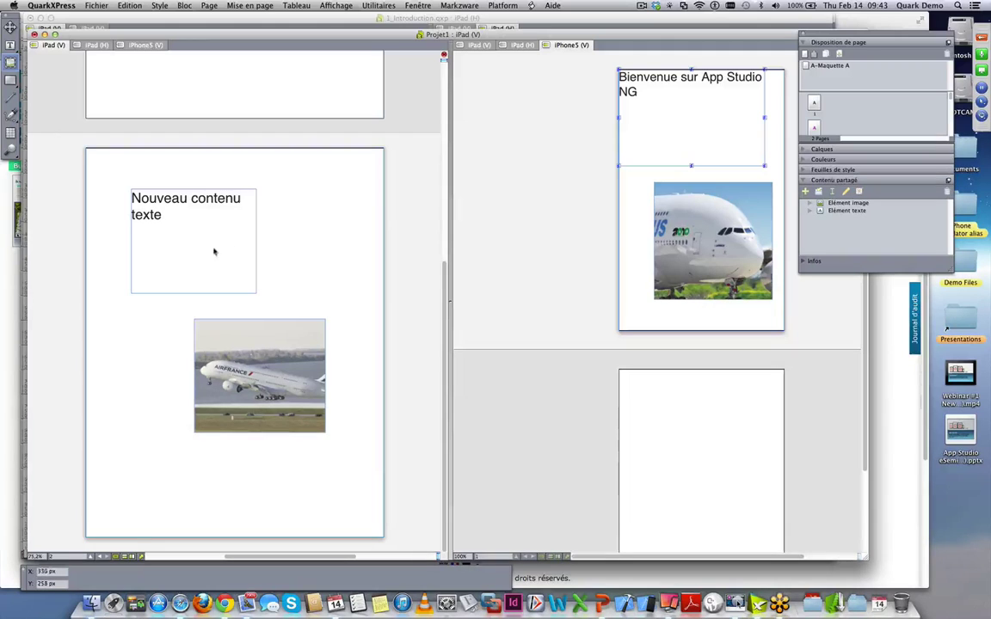
- Add the 'Nouveau contenu texte' box to Contenu partagé as TEXTE, syncing content and attributes
key(v)
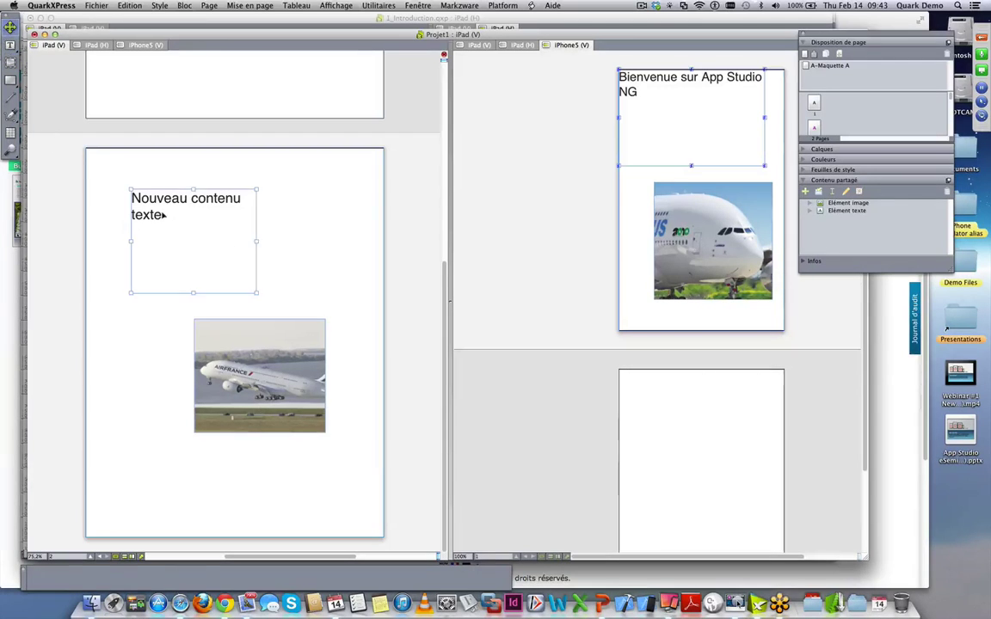
click(248, 232)
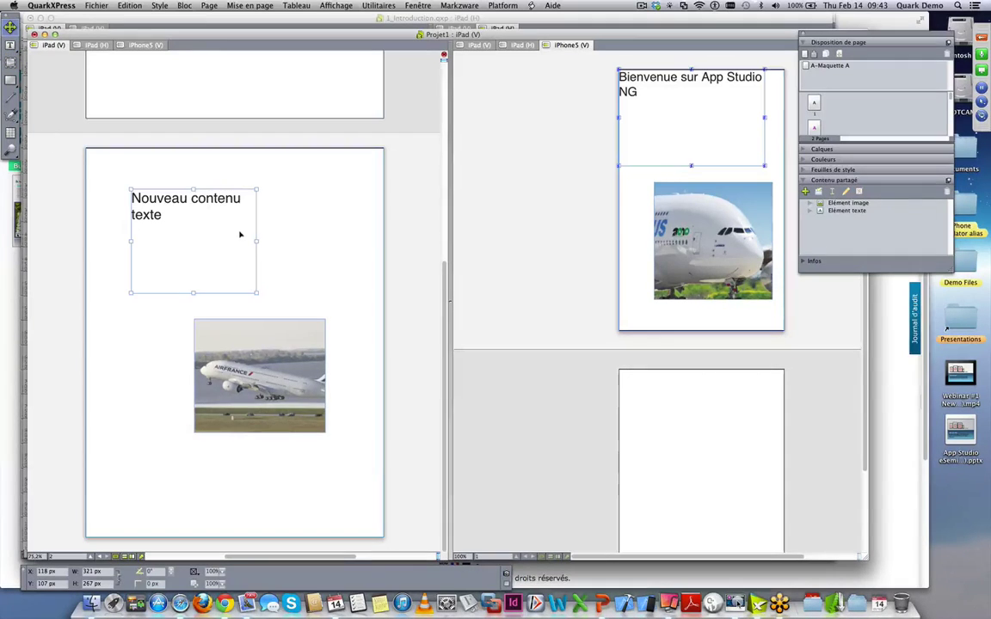
click(805, 191)
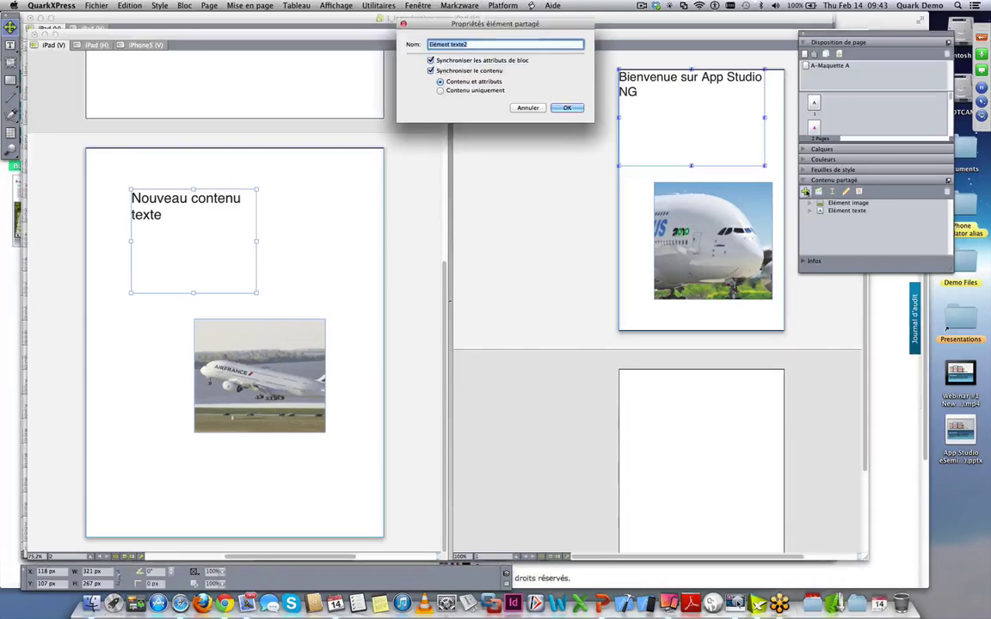
text(Texte)
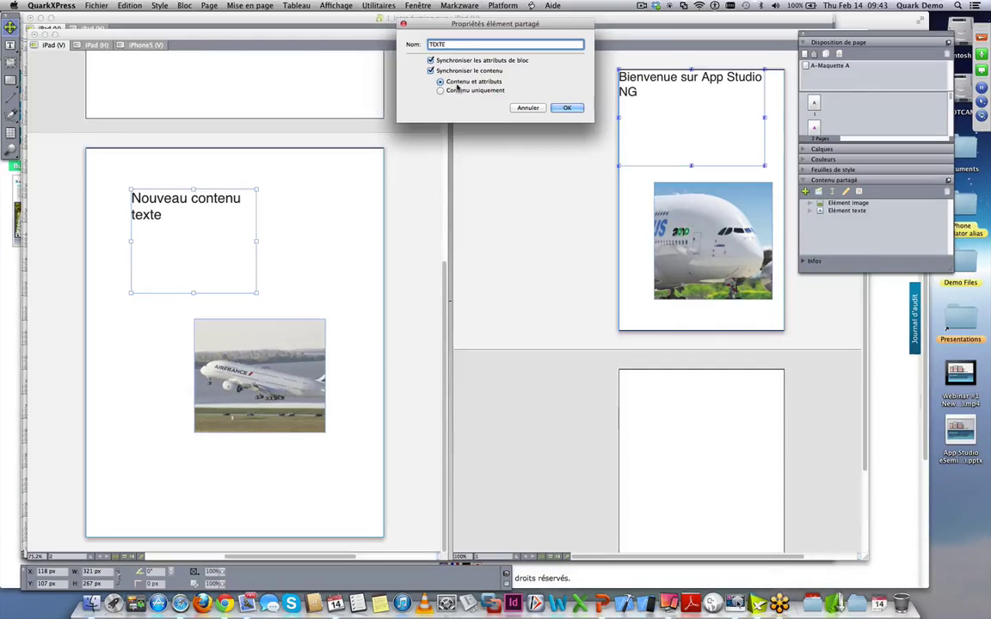
click(441, 91)
click(461, 83)
click(472, 62)
click(567, 108)
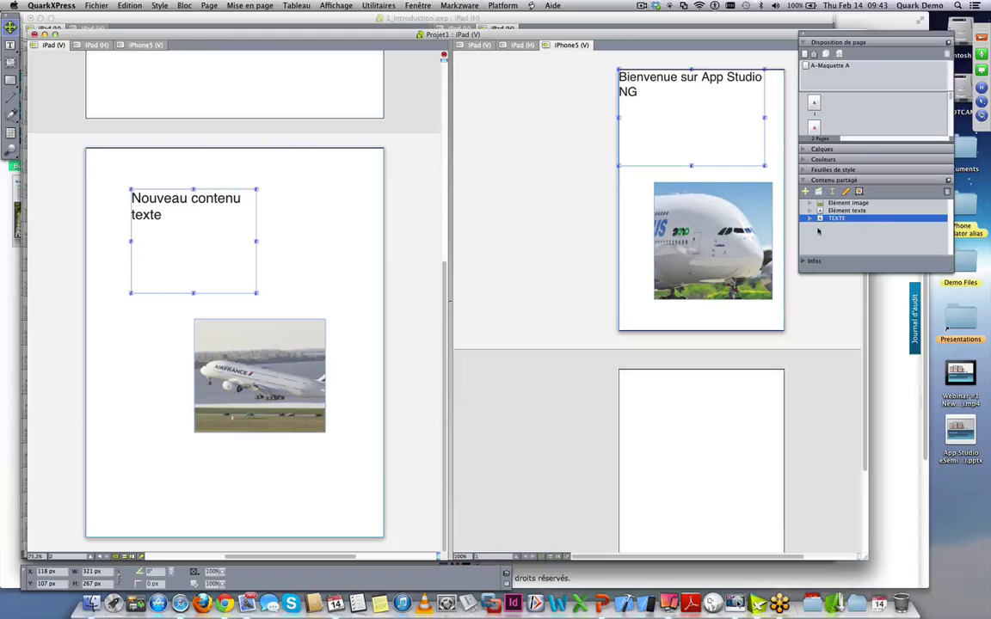
click(276, 358)
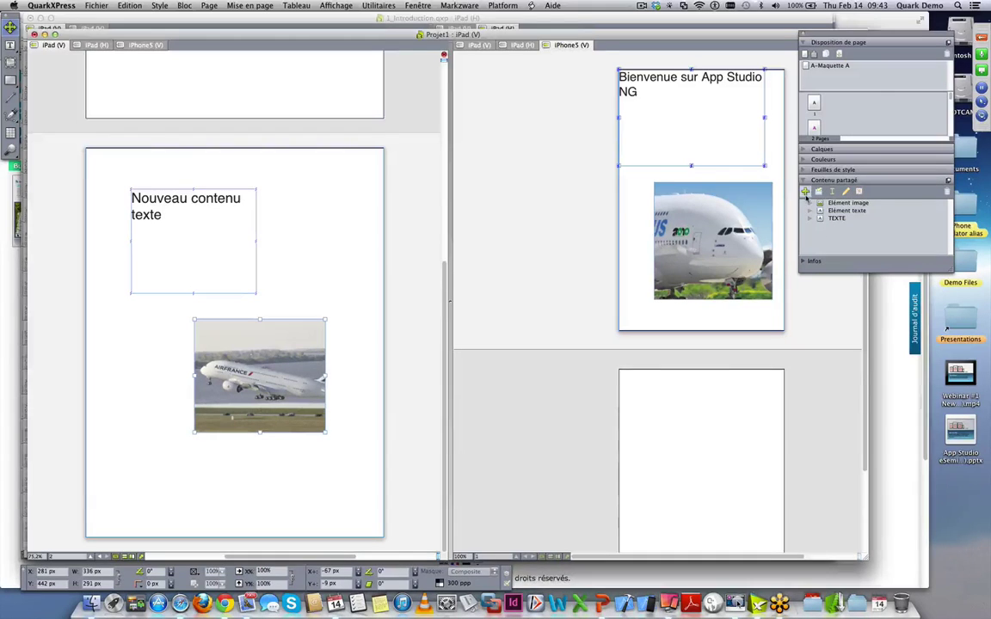
click(805, 191)
click(567, 108)
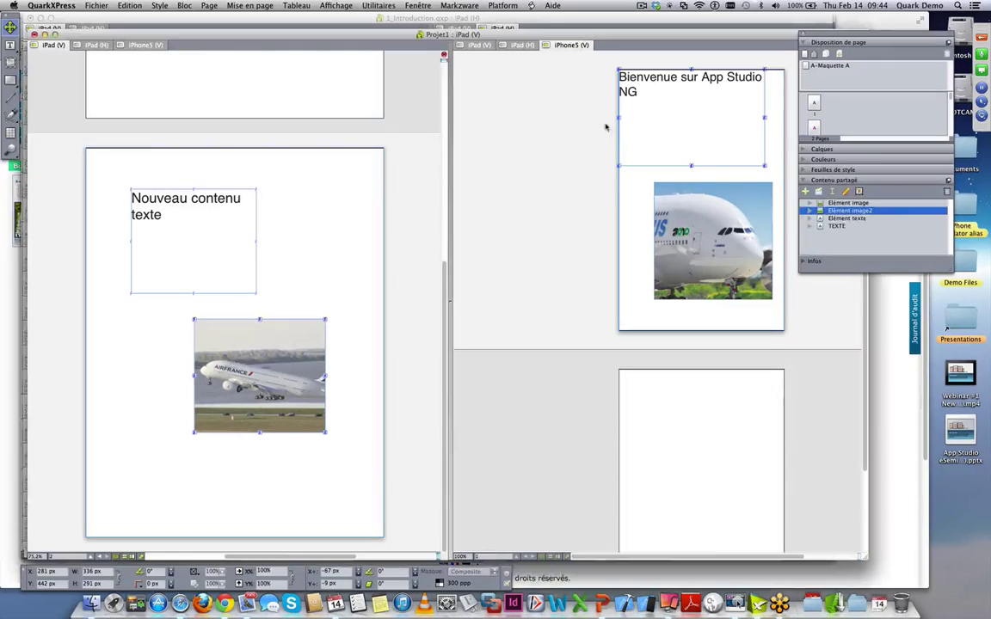
click(837, 227)
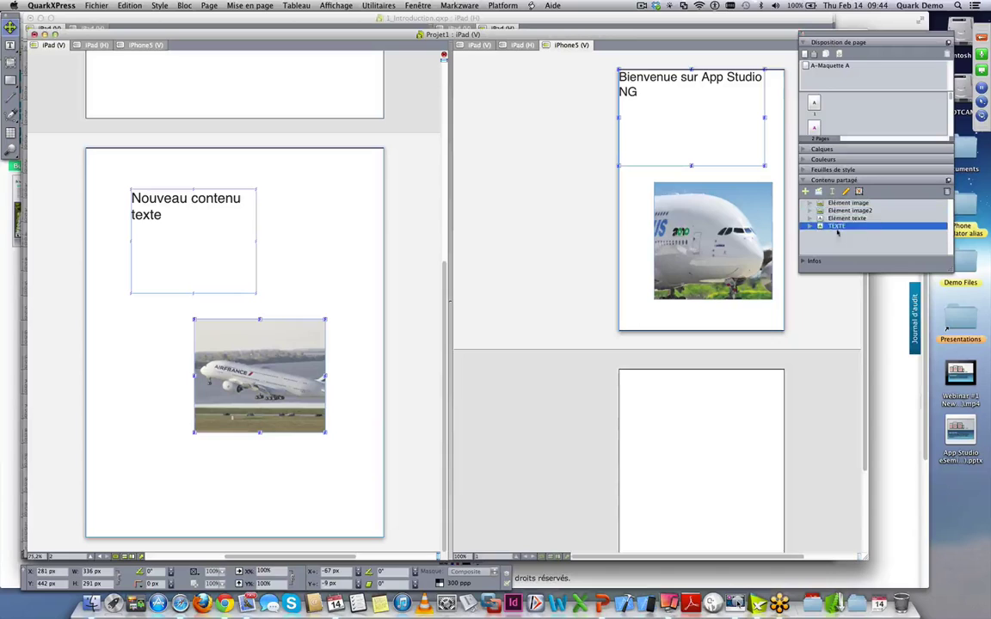
click(839, 204)
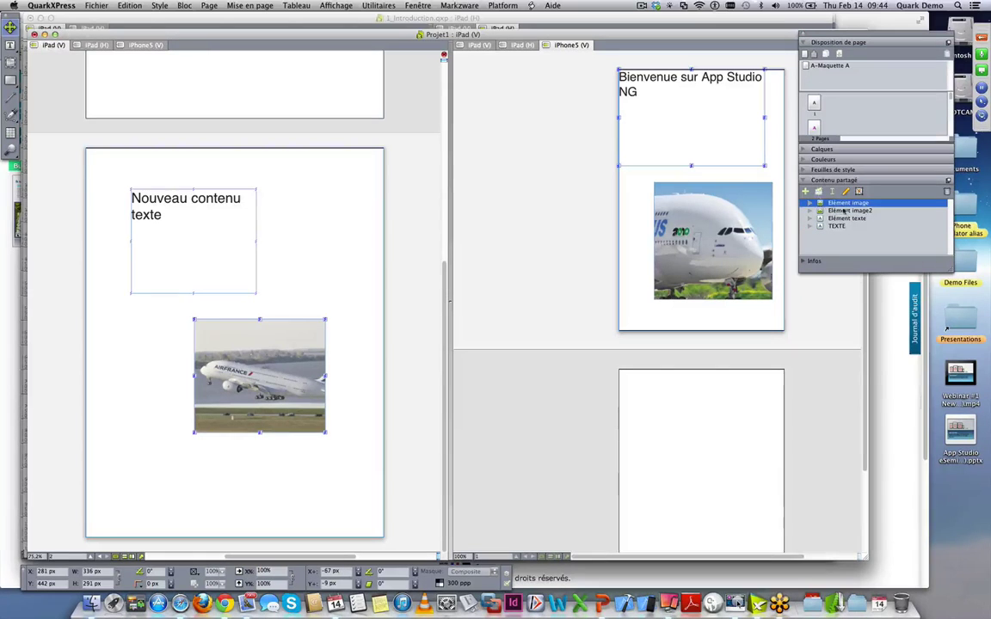
click(843, 203)
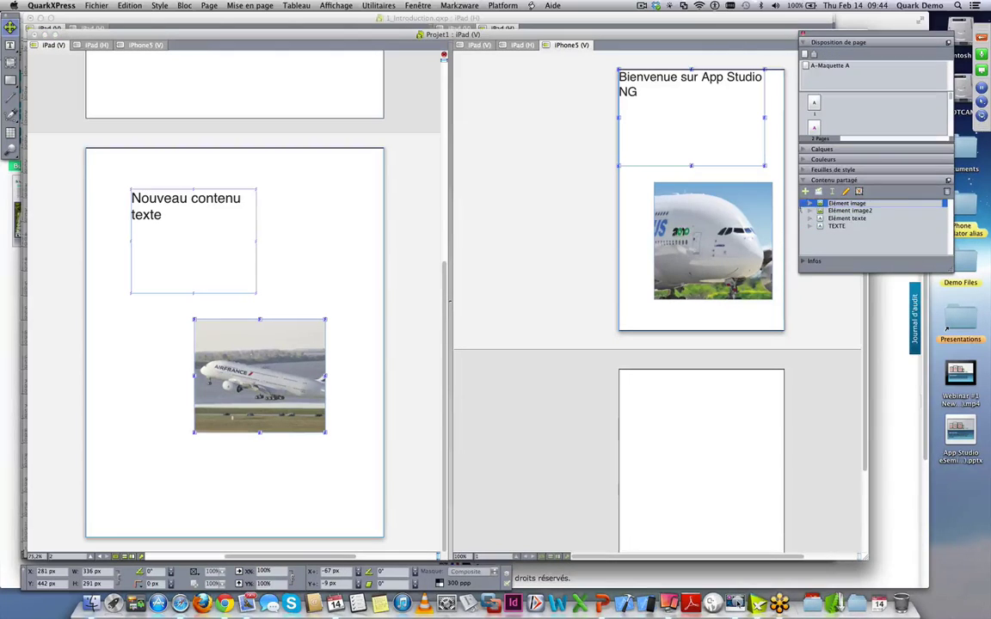
text(IMAGE)
key(Return)
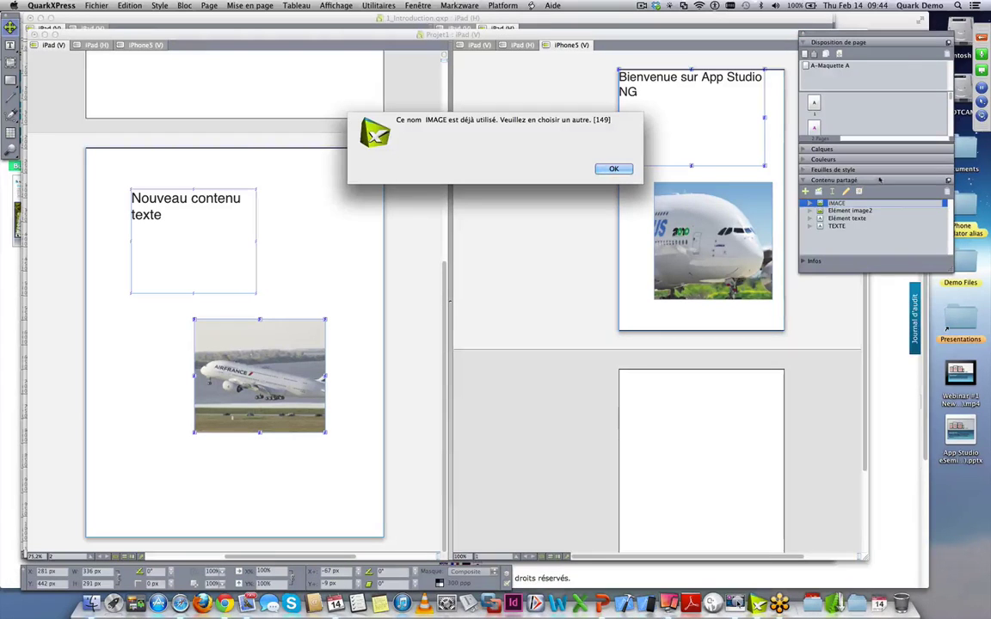
click(613, 169)
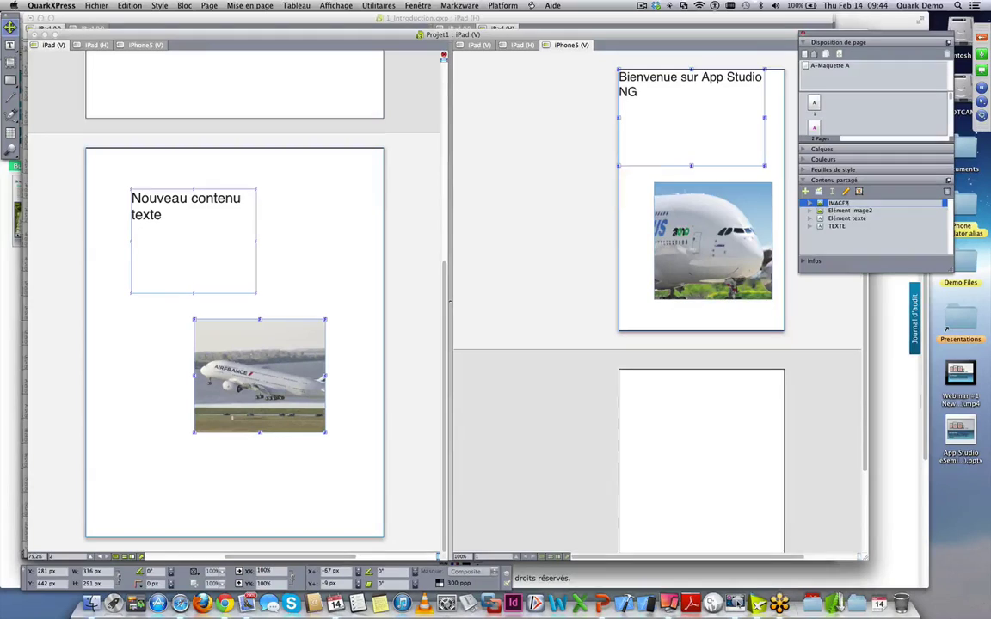
text(2)
key(Return)
key(Return)
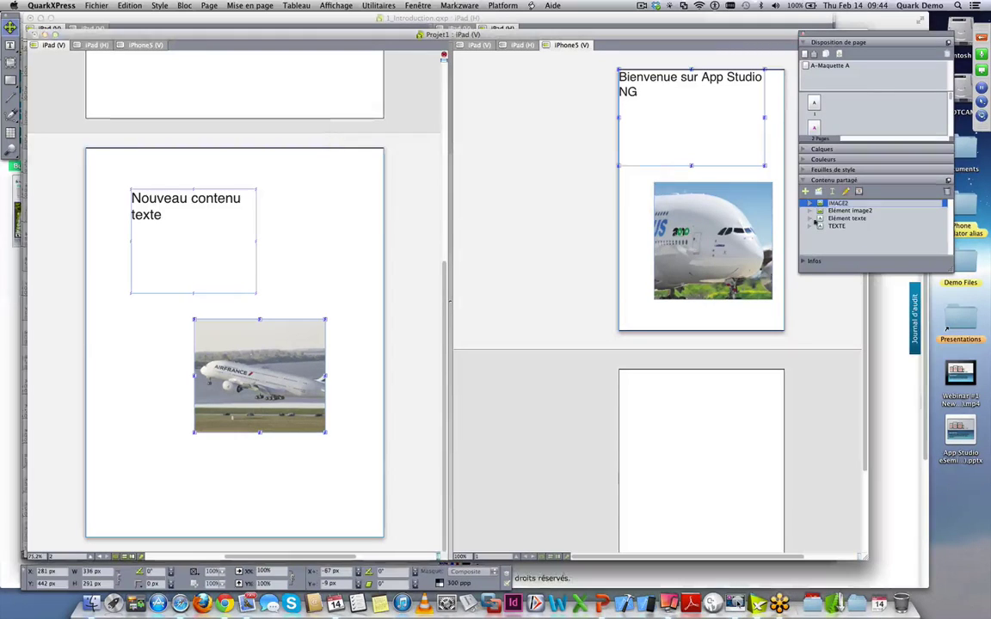
click(824, 226)
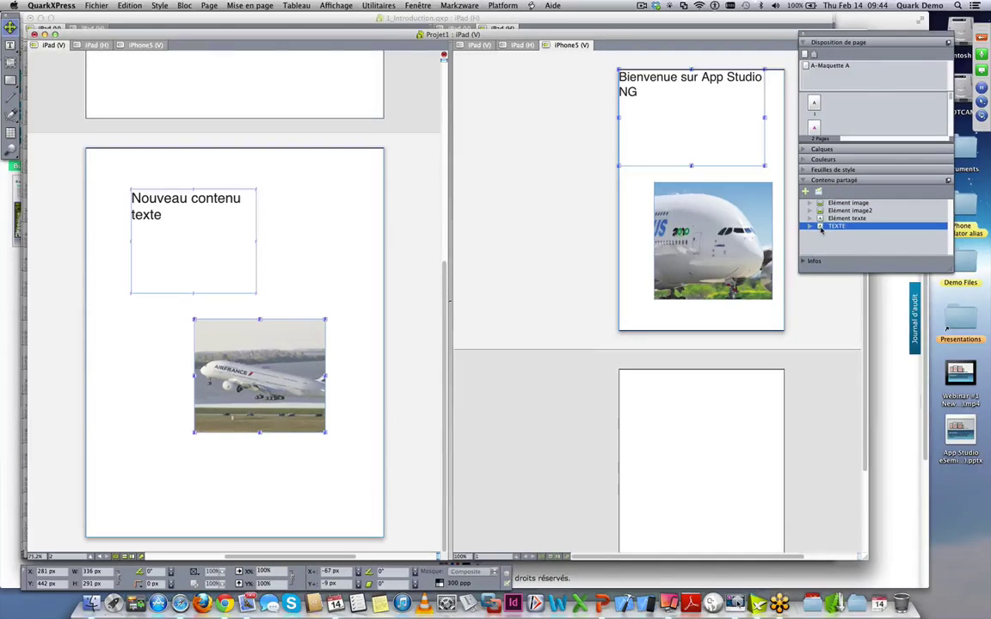
- Show iPad (H) in the right window and place shared TEXTE at page two's top-left
scroll(571, 435, down, 3)
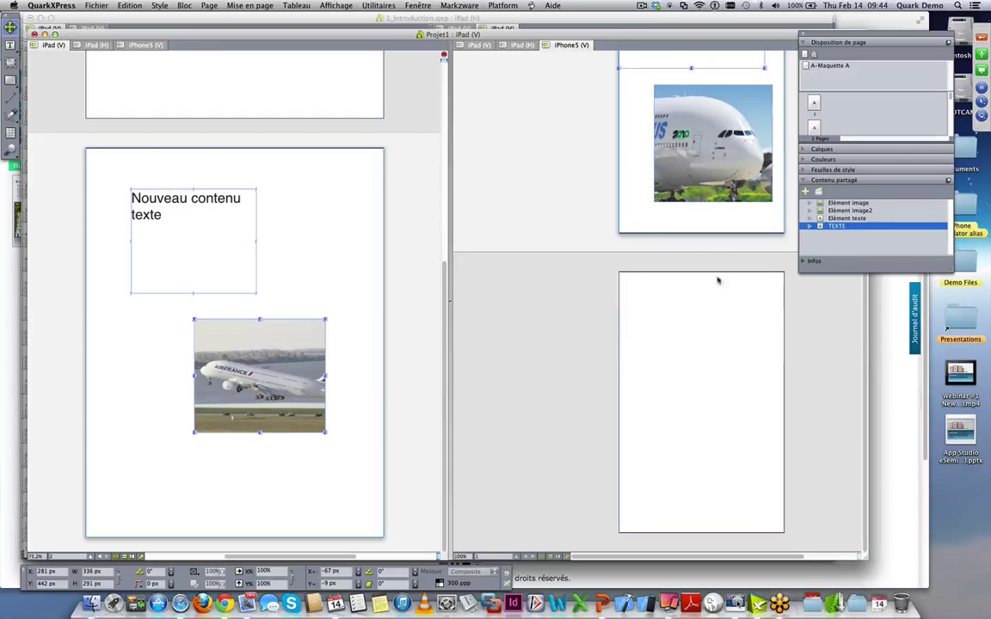
click(465, 42)
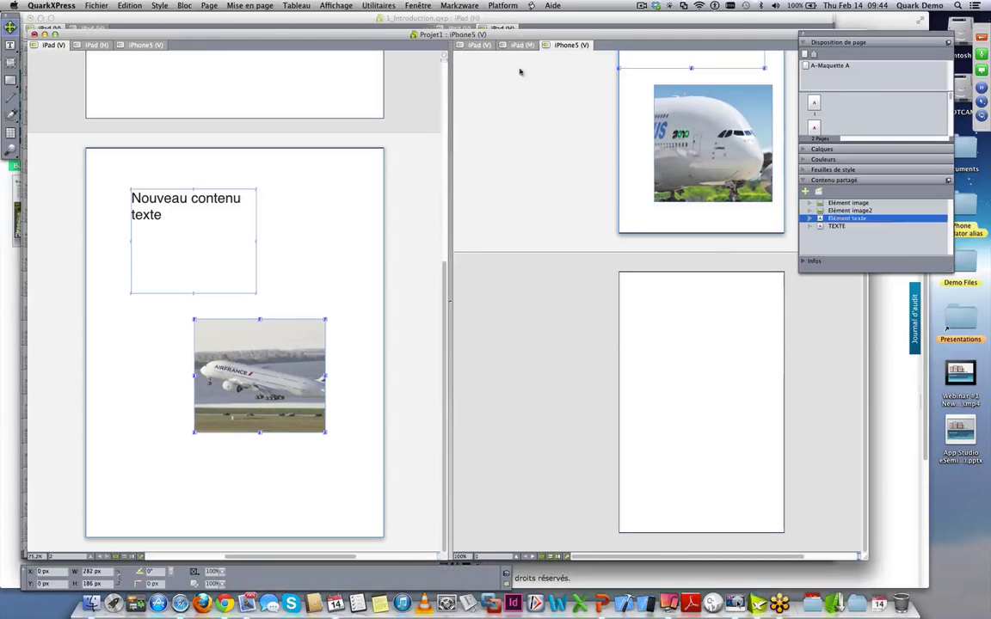
click(516, 44)
scroll(620, 361, down, 5)
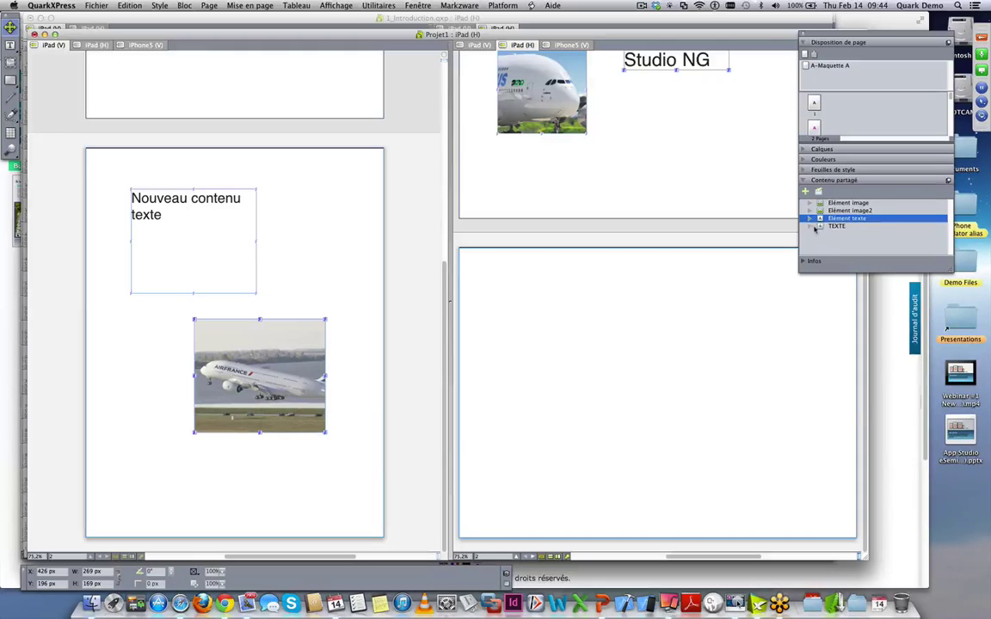
click(820, 227)
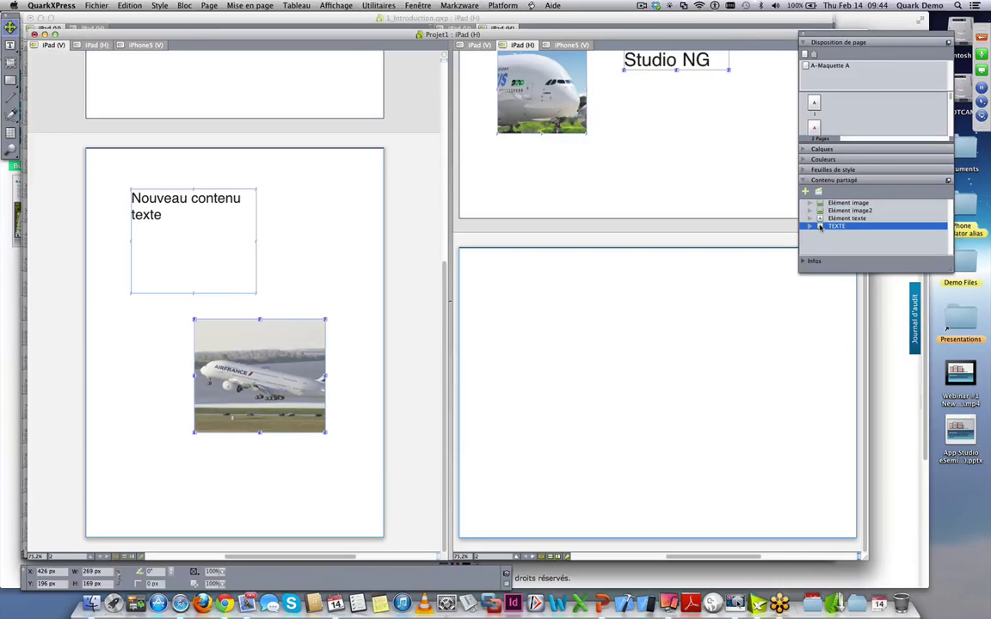
drag(820, 227, 563, 320)
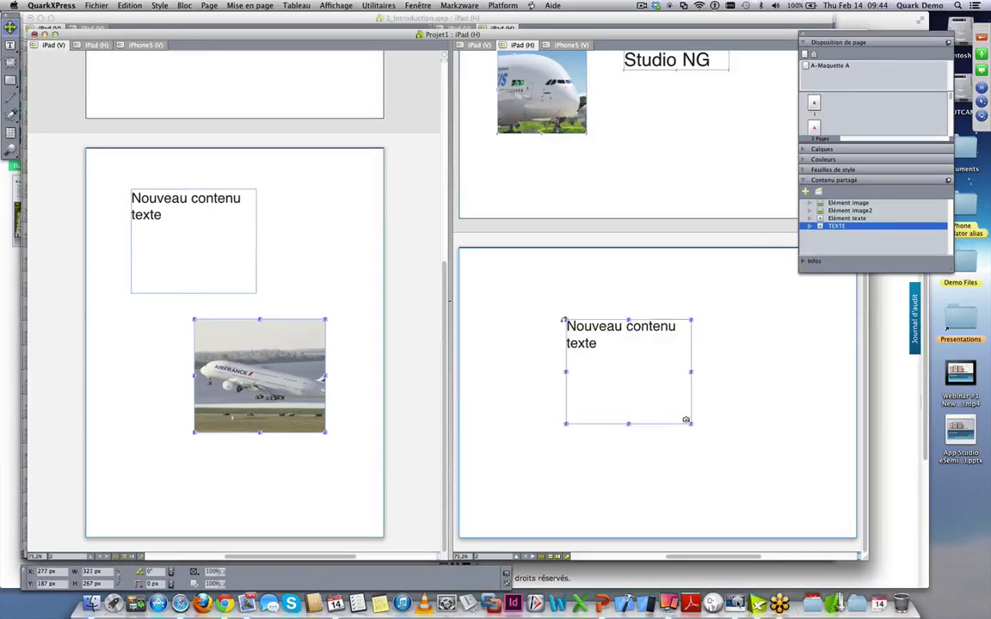
drag(630, 359, 540, 302)
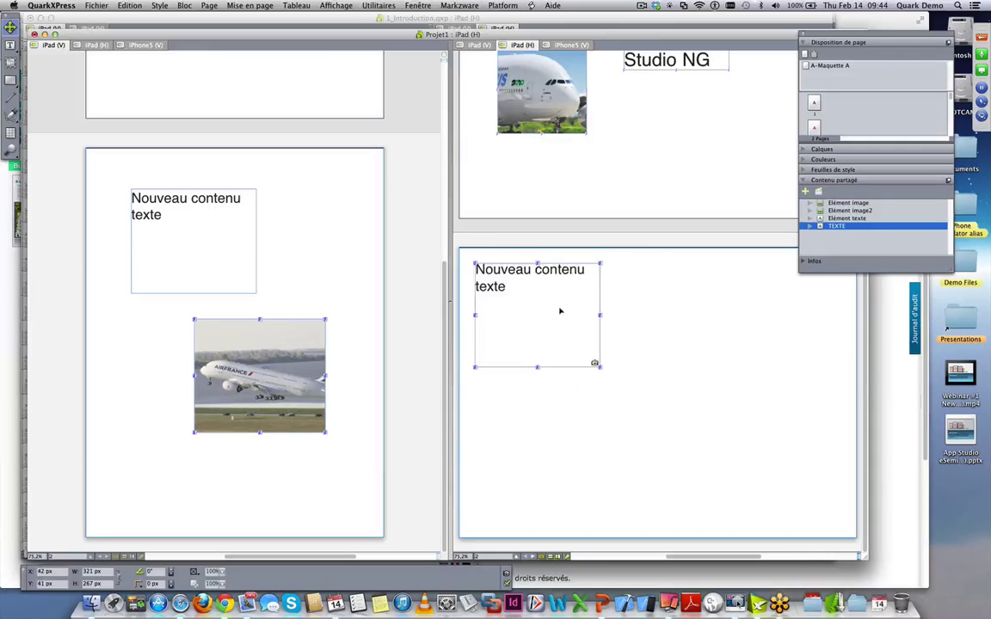
- Place the shared Air France picture on landscape page two, deleting the extra A380 box
click(818, 219)
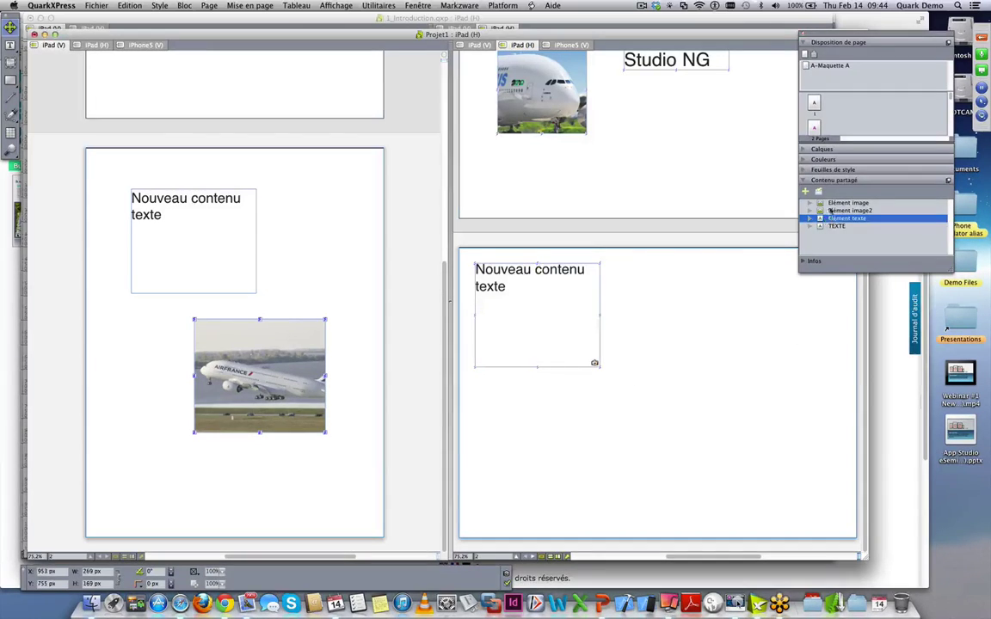
click(820, 203)
drag(820, 203, 762, 449)
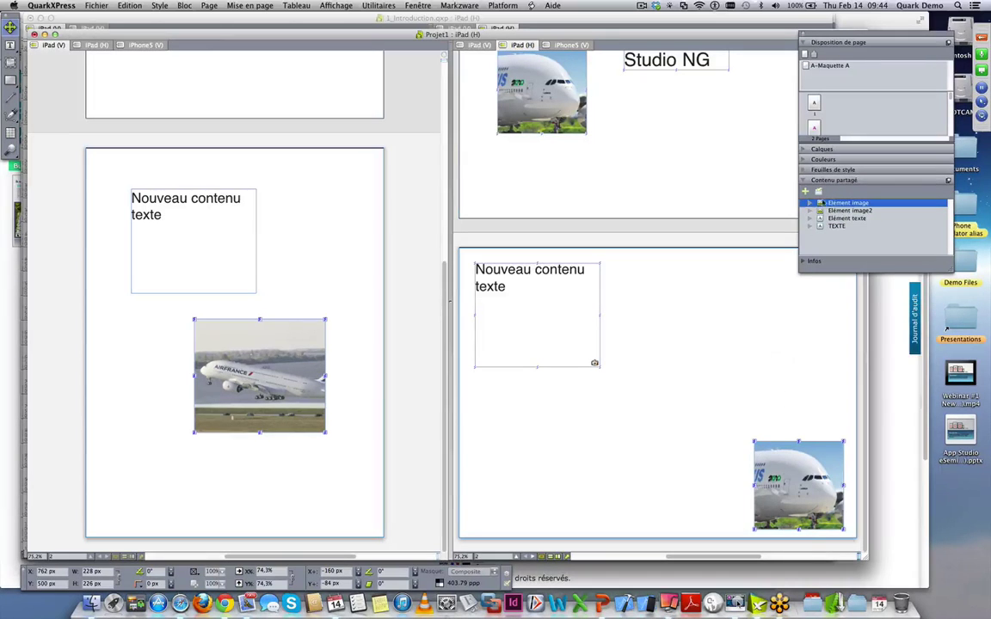
key(Down)
drag(696, 384, 665, 324)
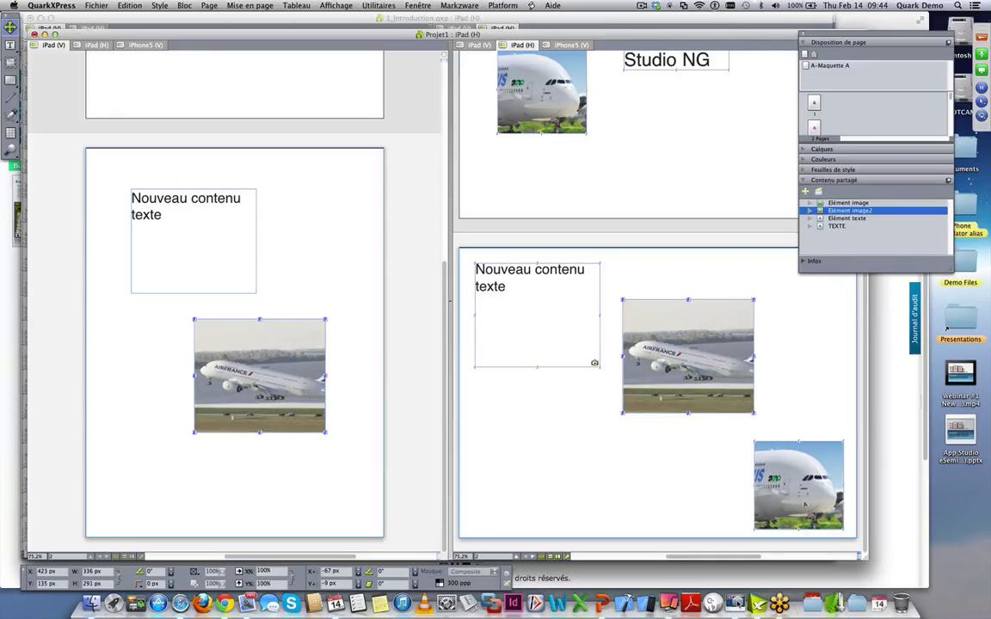
key(Delete)
drag(760, 375, 783, 435)
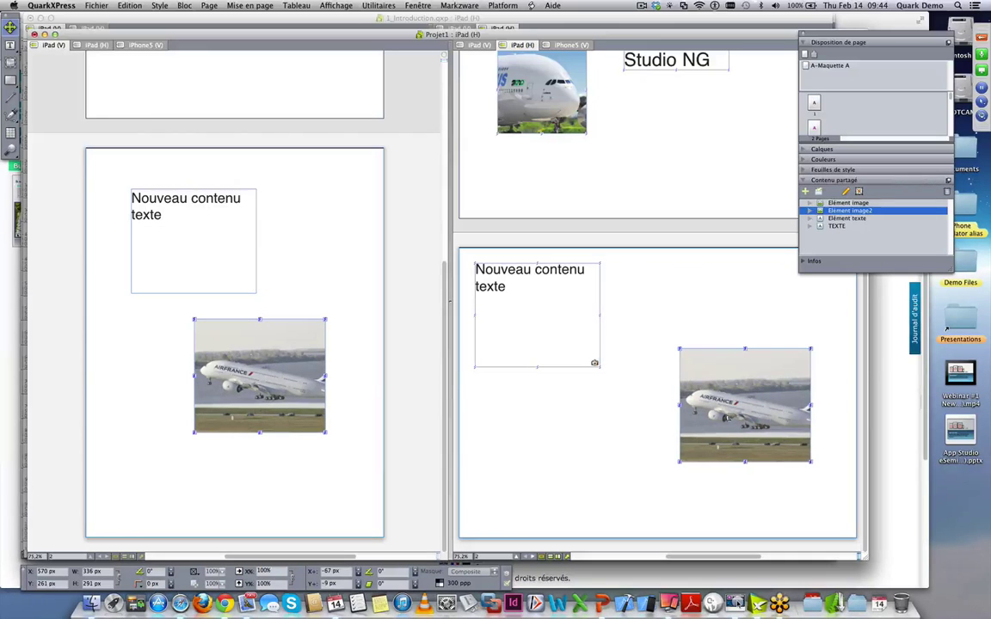
- Make the shared text Magenta at 48 pt and shrink its box to fit
click(11, 44)
click(156, 197)
key(super+a)
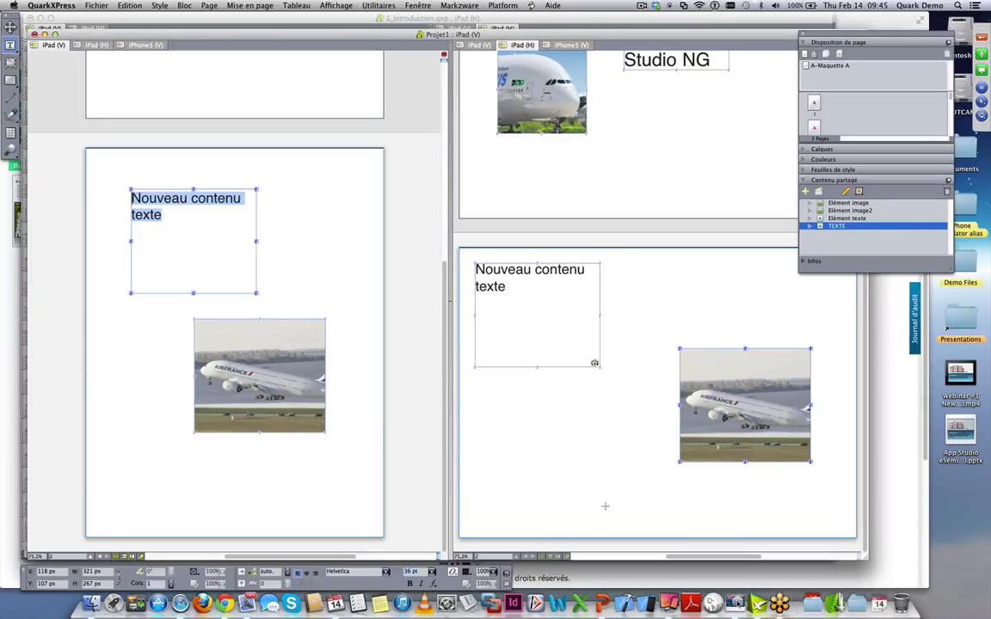
click(466, 571)
click(480, 589)
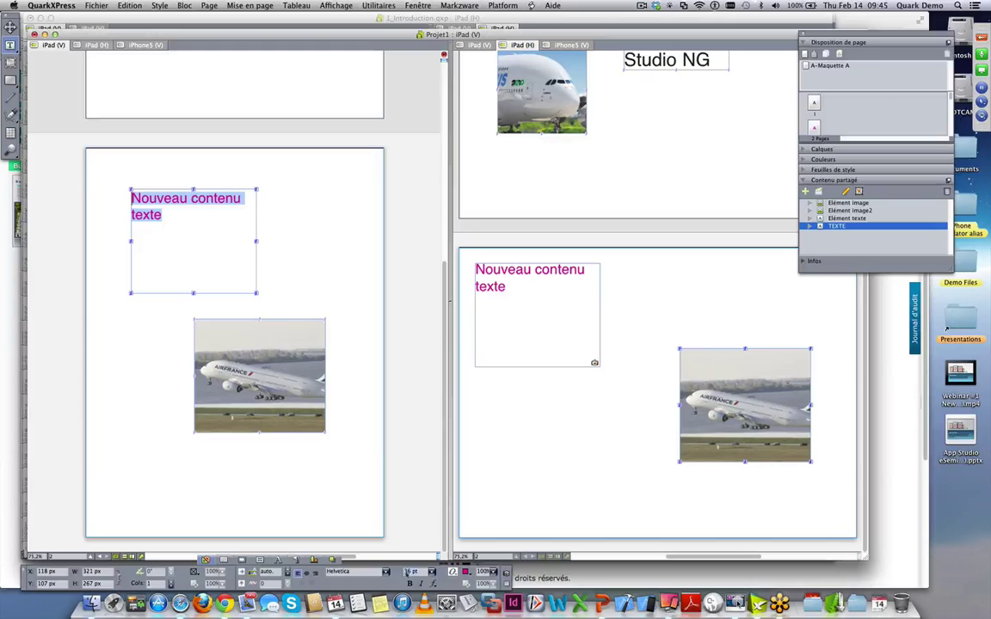
click(431, 571)
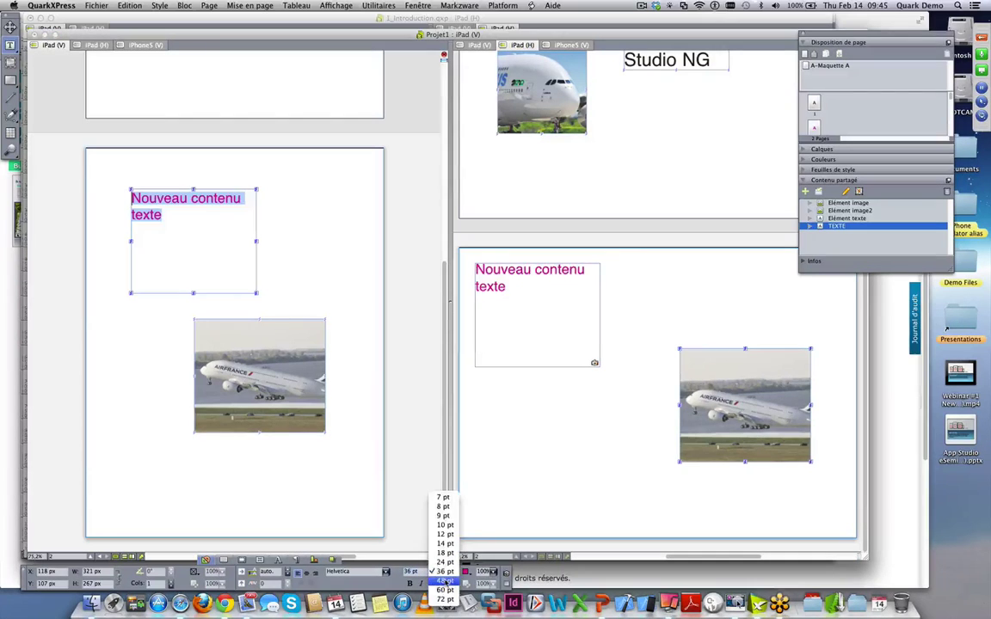
click(443, 581)
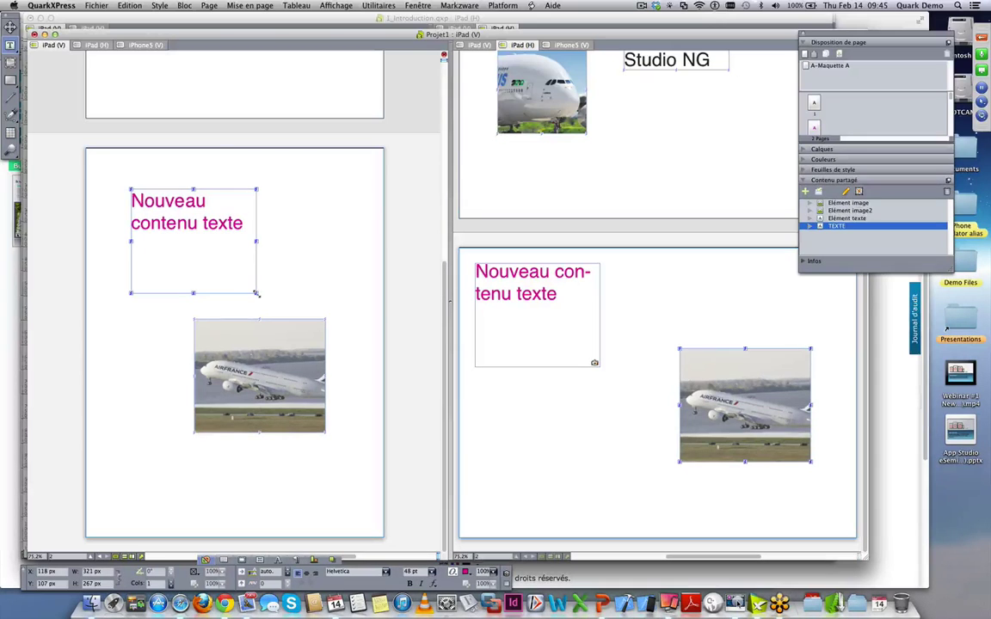
key(super+a)
drag(256, 293, 247, 249)
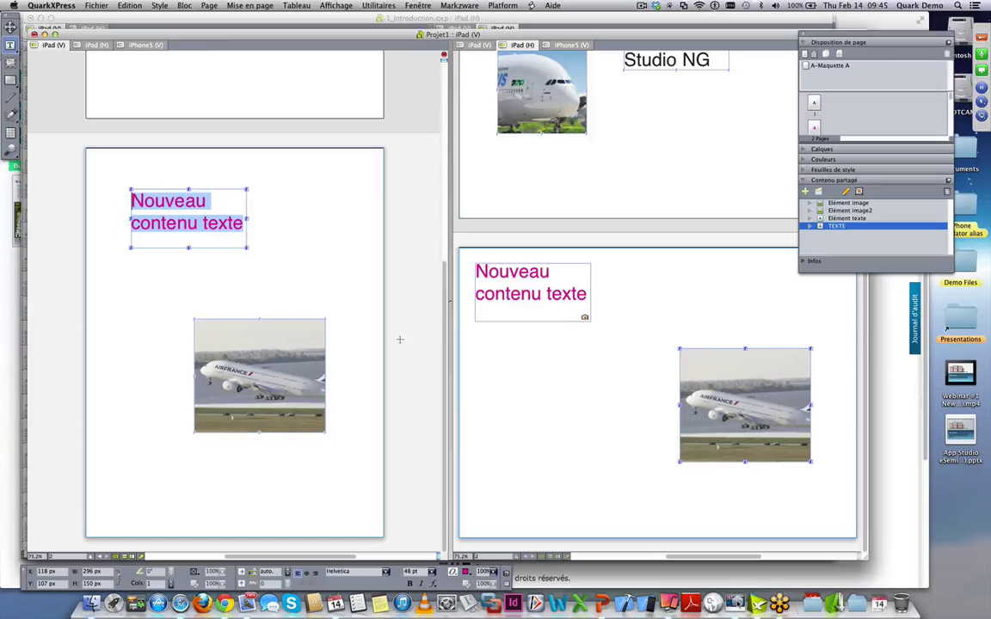
click(327, 387)
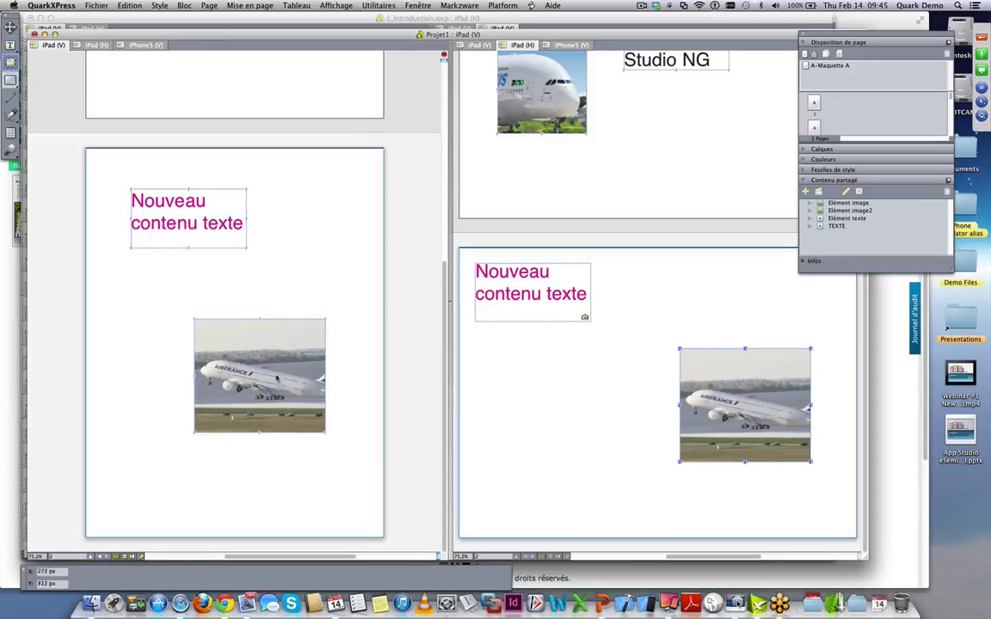
- Enlarge the airplane image to 129.7% and rotate its picture box about -32.7°
click(258, 370)
drag(169, 316, 104, 277)
drag(228, 344, 285, 372)
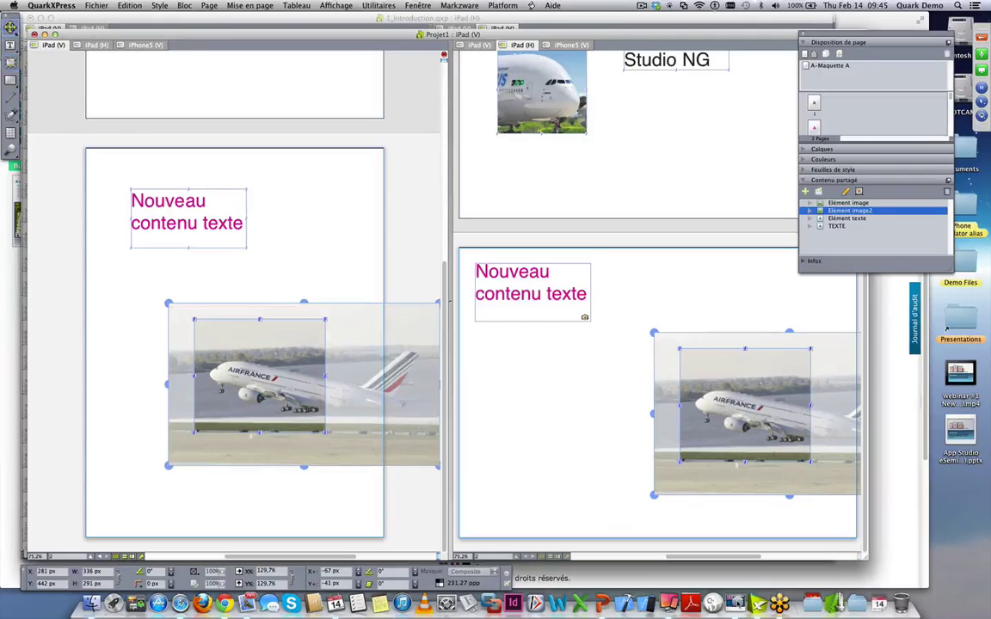
click(10, 27)
drag(325, 322, 363, 362)
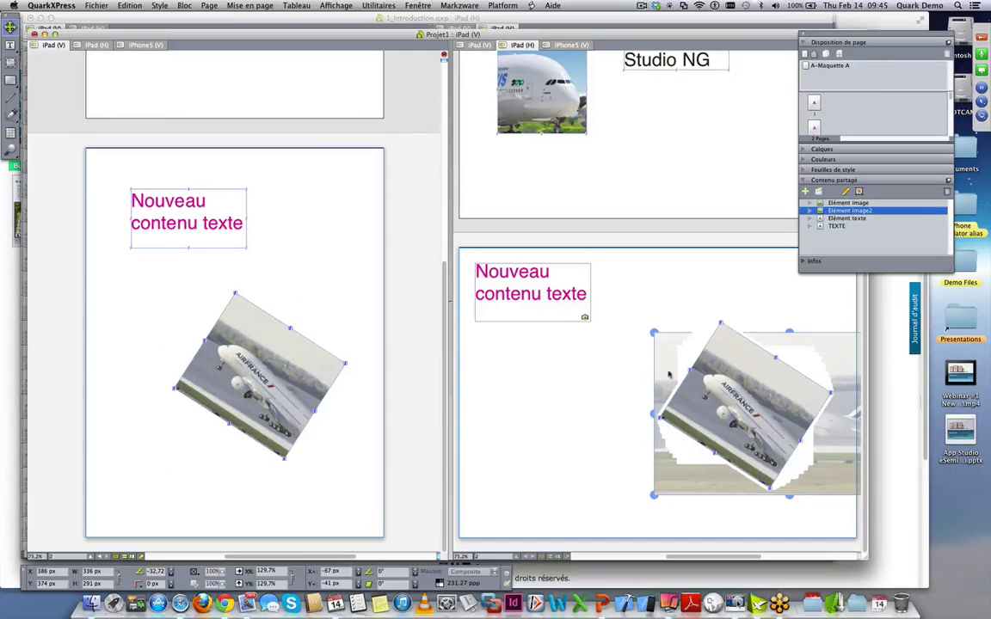
click(566, 381)
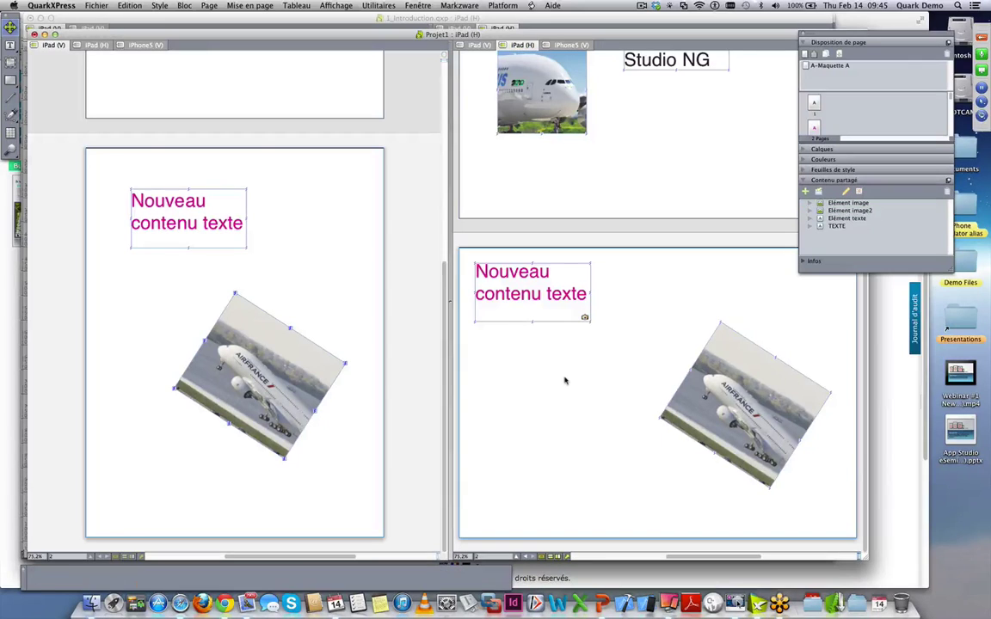
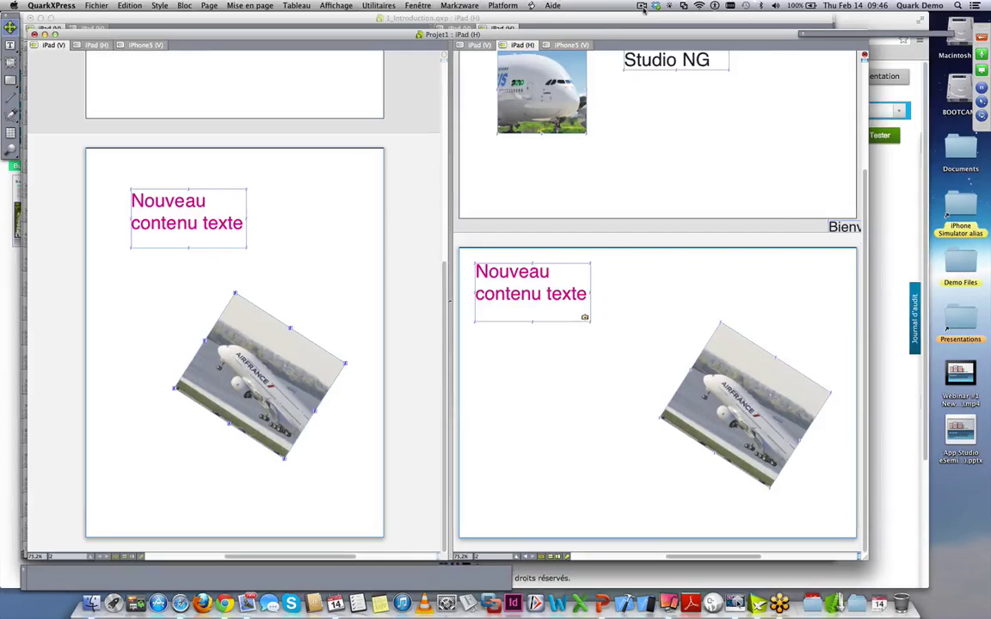
- Select the rotated plane picture box with the App Studio palette shown, then close that palette
click(418, 6)
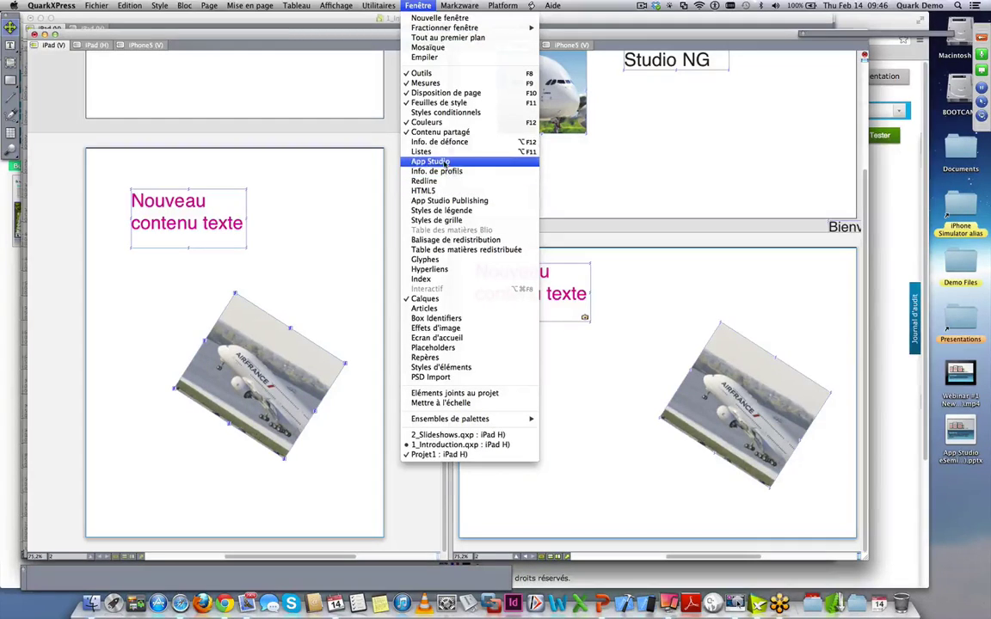
click(445, 163)
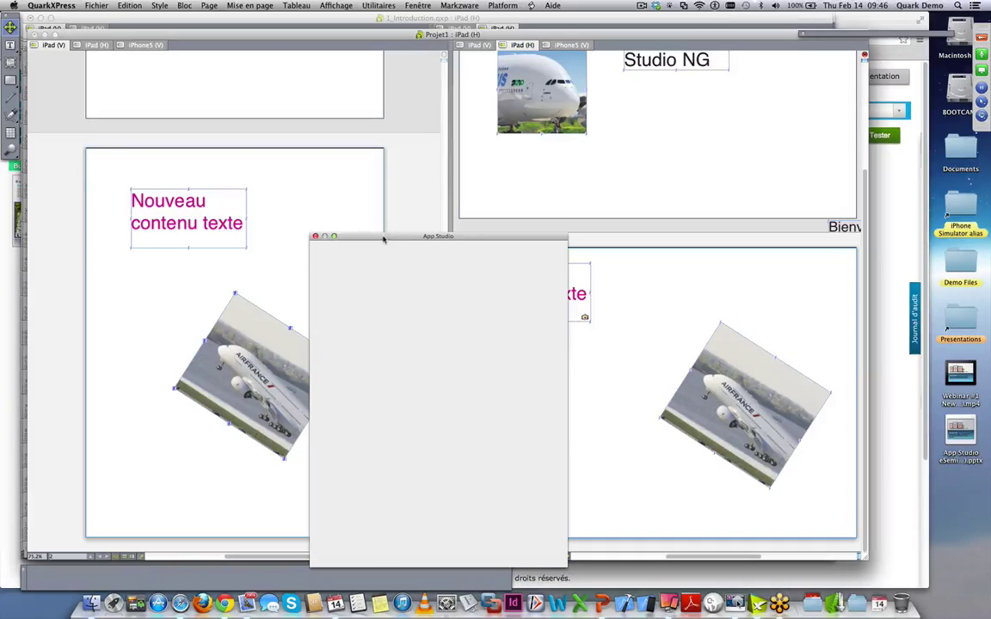
drag(383, 240, 641, 74)
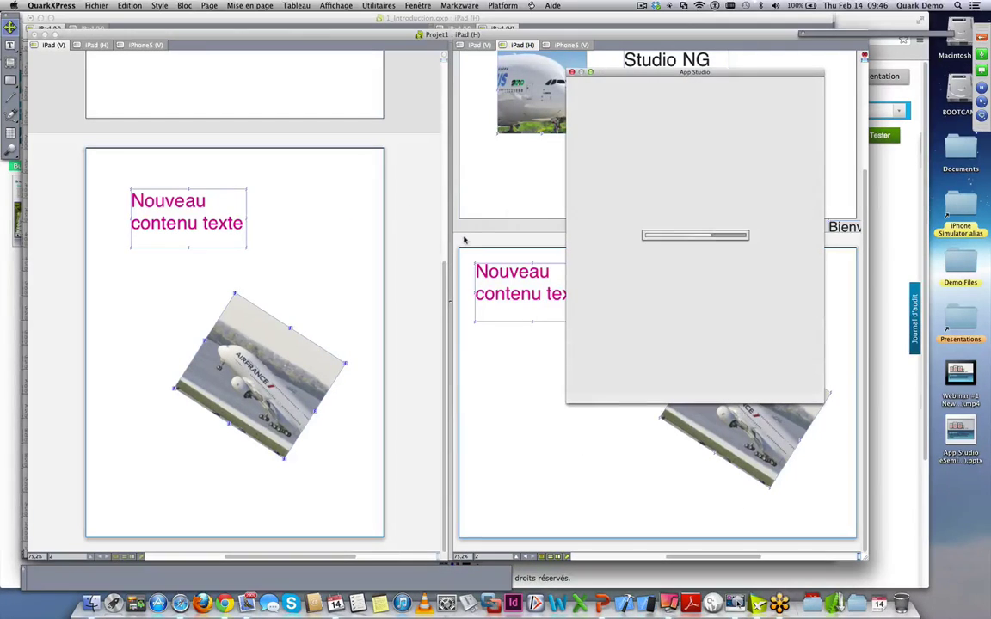
click(517, 214)
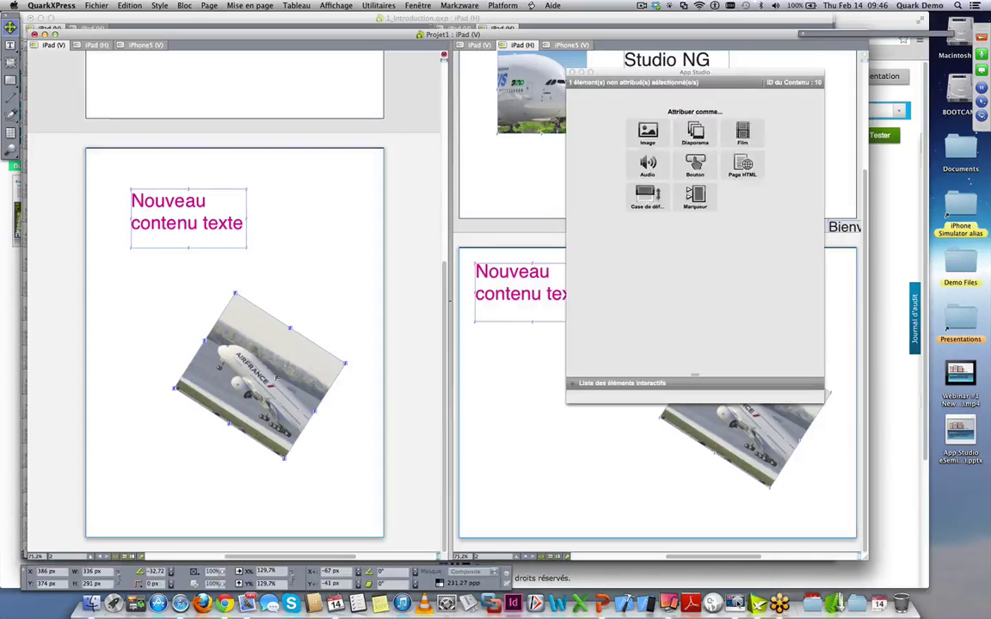
click(515, 70)
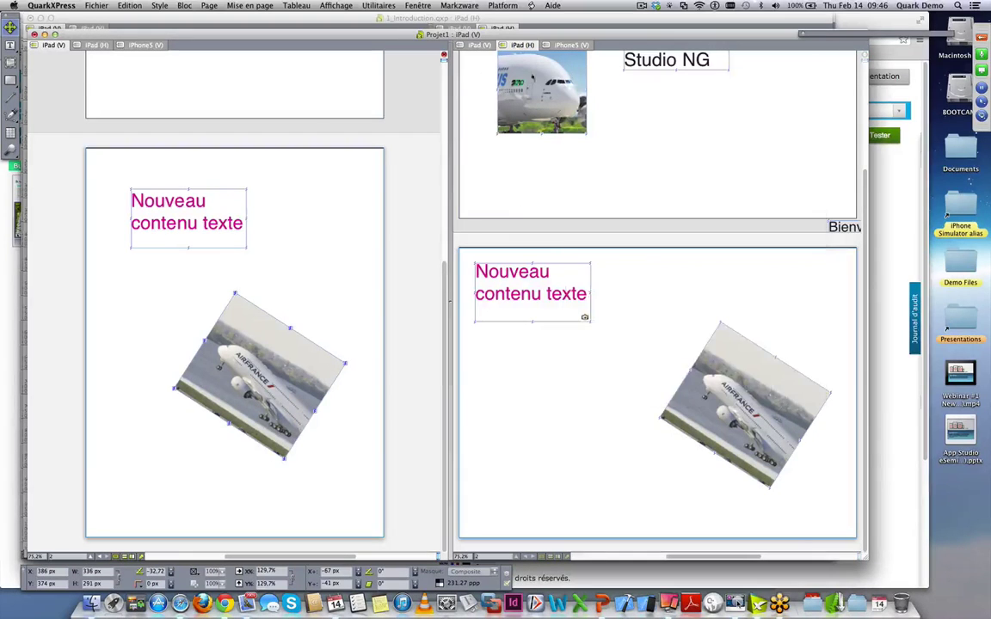
- Open the HTML5 palette beside the layout and make the plane box a Diaporama slideshow
click(417, 5)
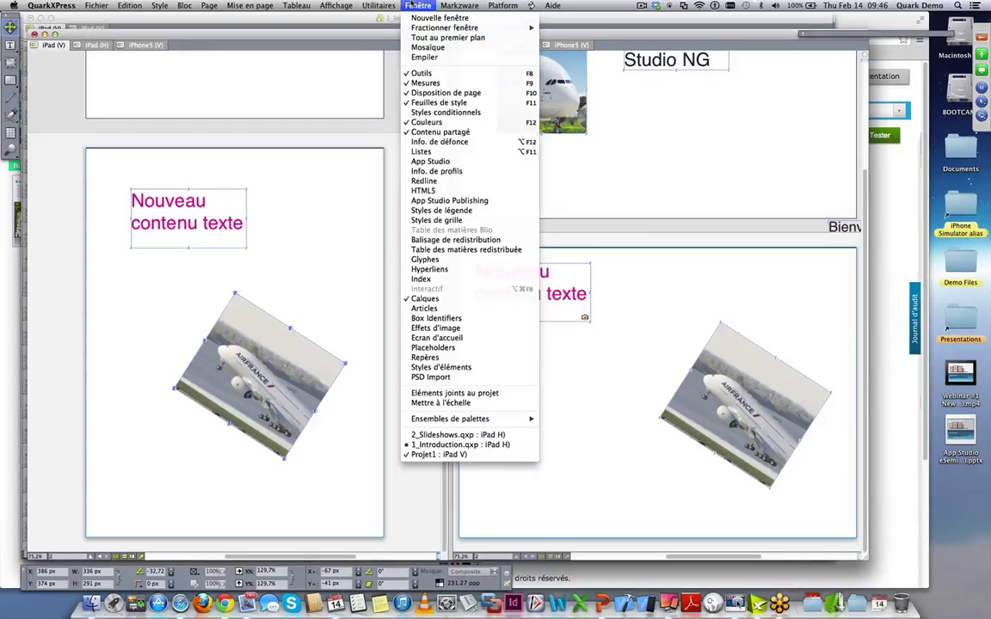
click(446, 191)
drag(327, 18, 505, 99)
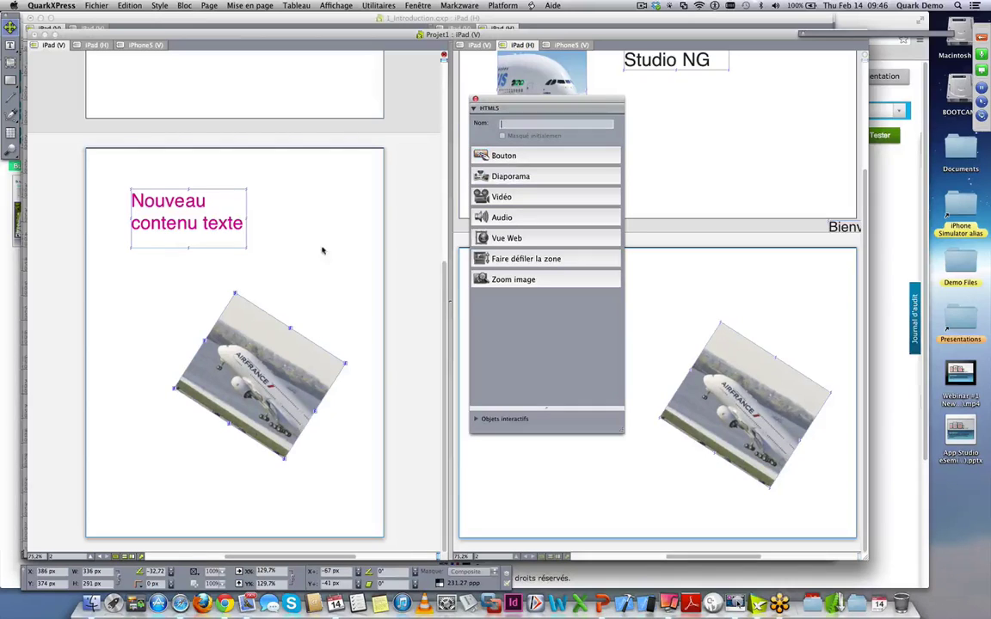
click(171, 201)
click(527, 160)
drag(508, 103, 700, 94)
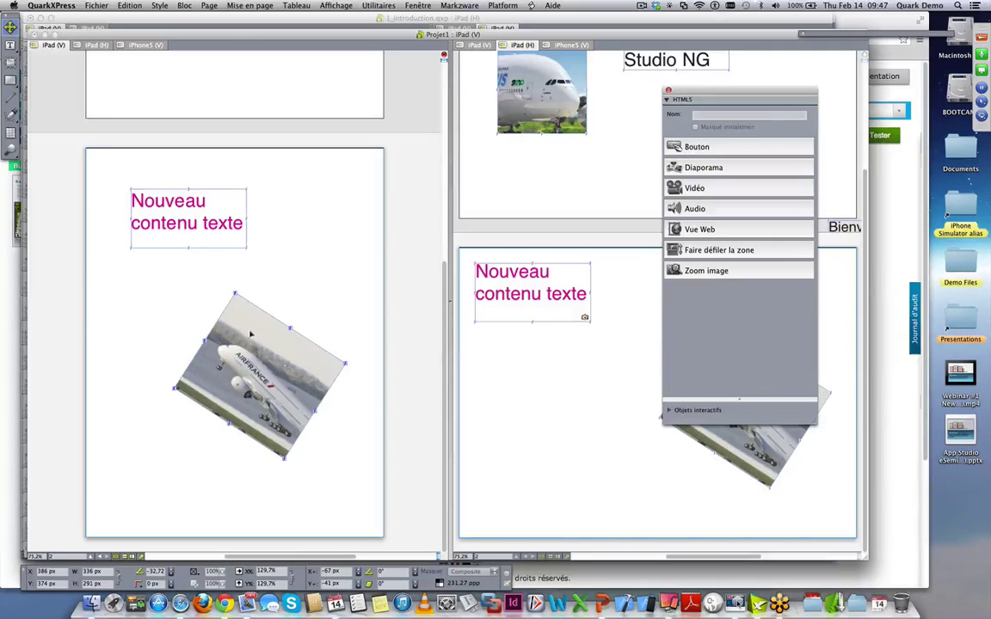
click(704, 168)
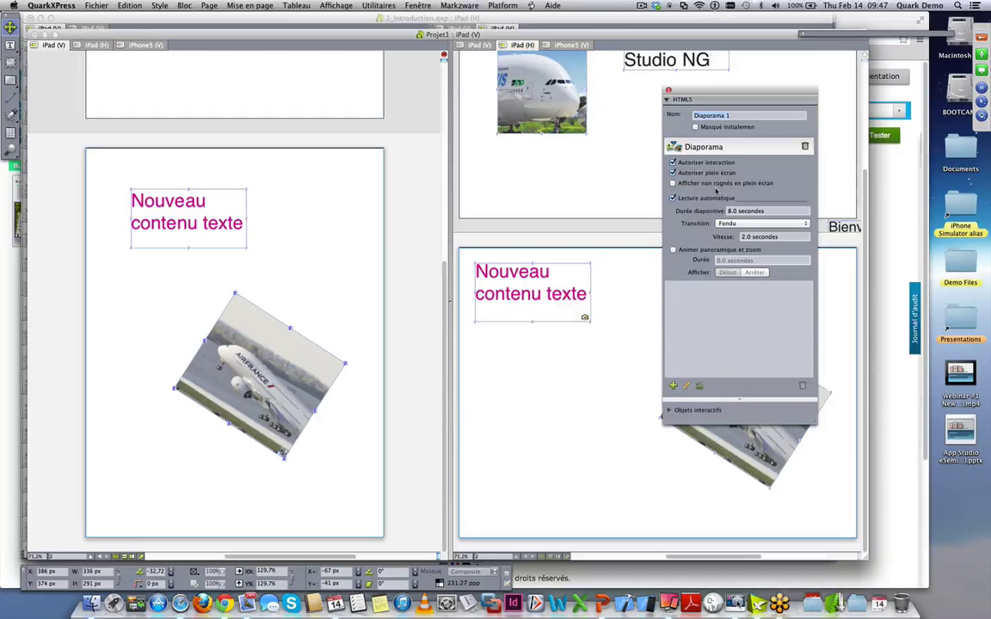
- Add Slide_1.jpg through Slide_4.jpg from Demo Files' Images folder as slideshow slides
click(673, 385)
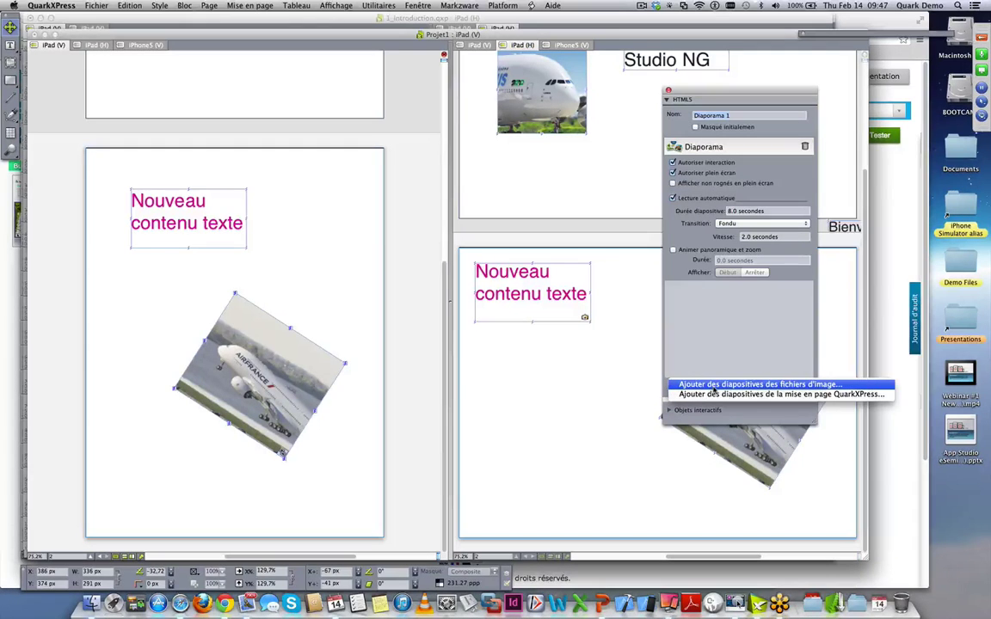
click(711, 385)
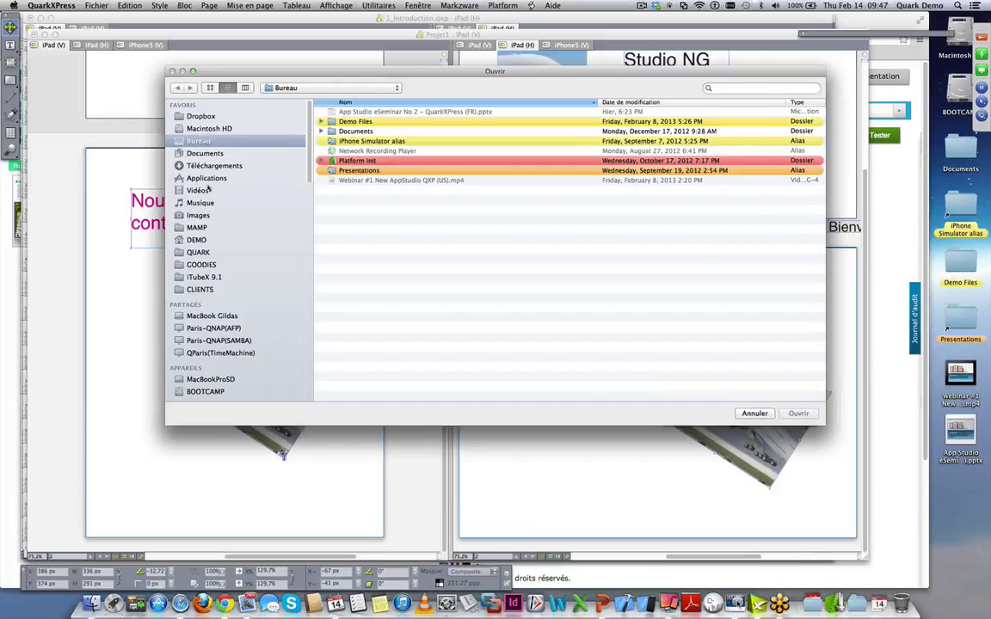
double_click(358, 123)
double_click(391, 181)
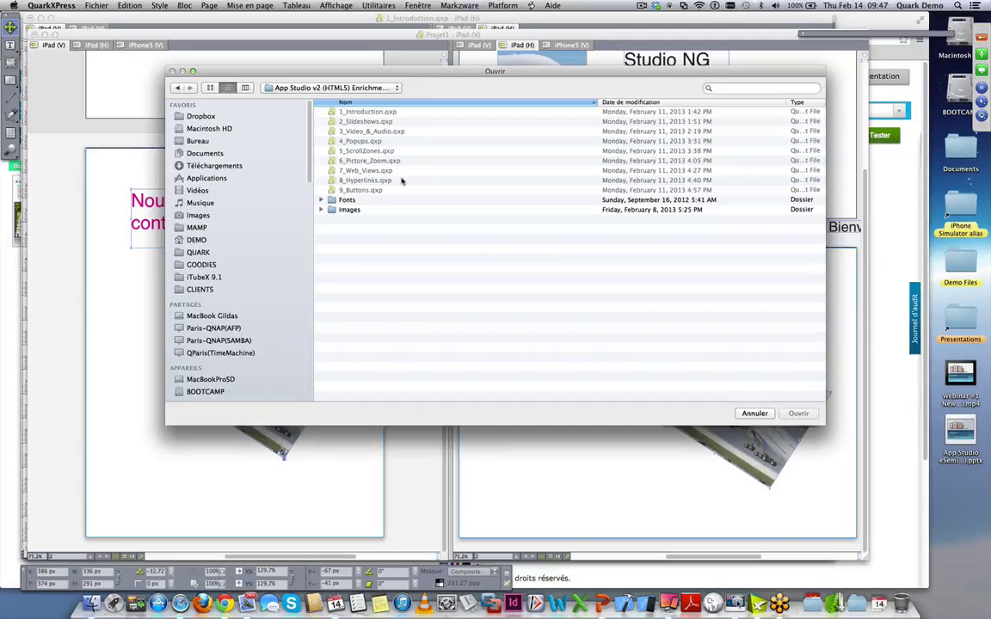
double_click(349, 209)
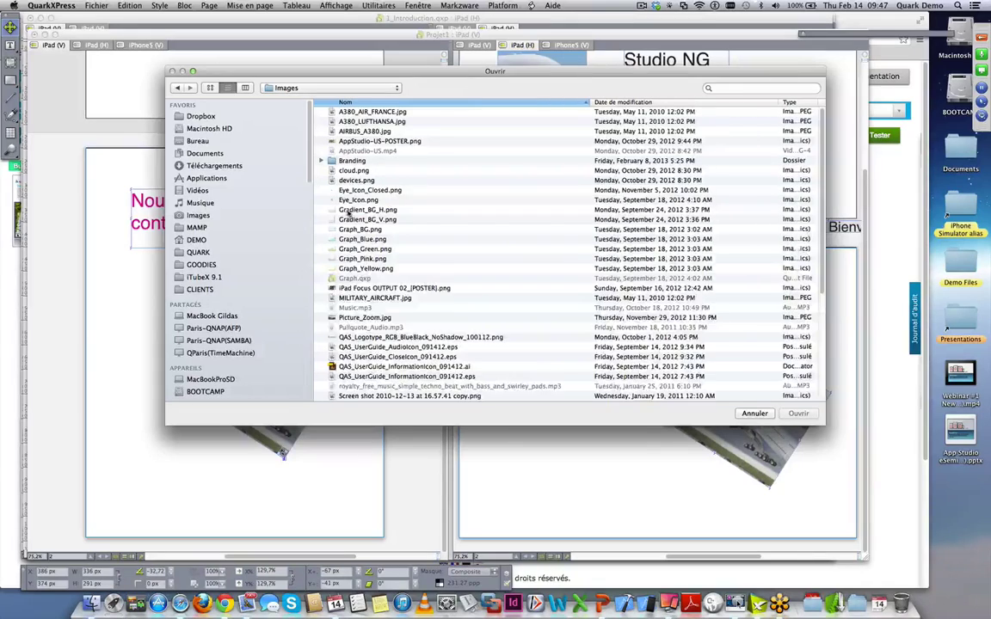
scroll(421, 306, down, 6)
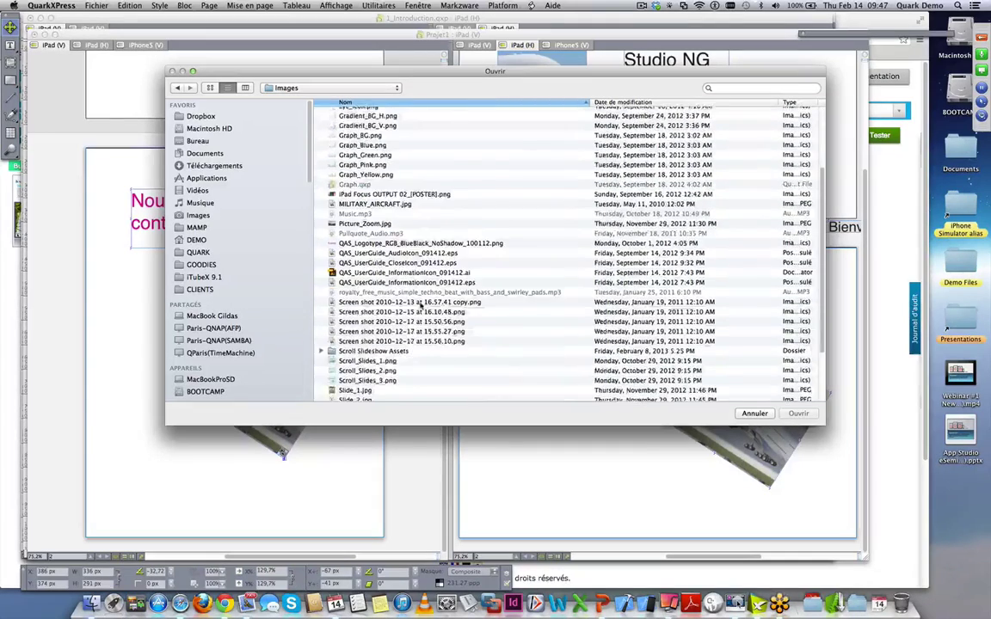
scroll(421, 307, up, 3)
scroll(396, 310, down, 3)
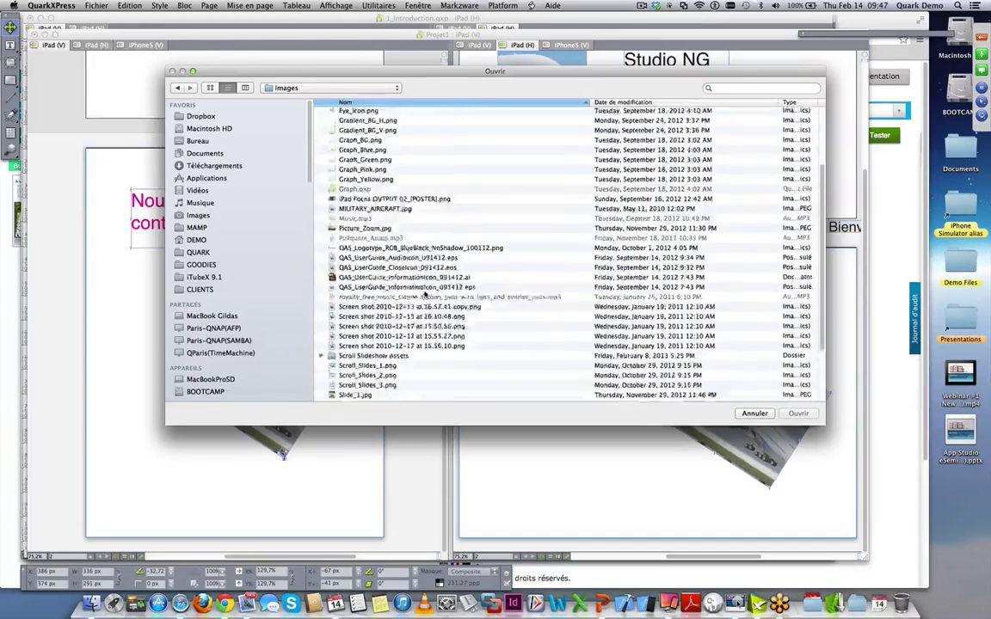
click(362, 321)
shift+click(465, 346)
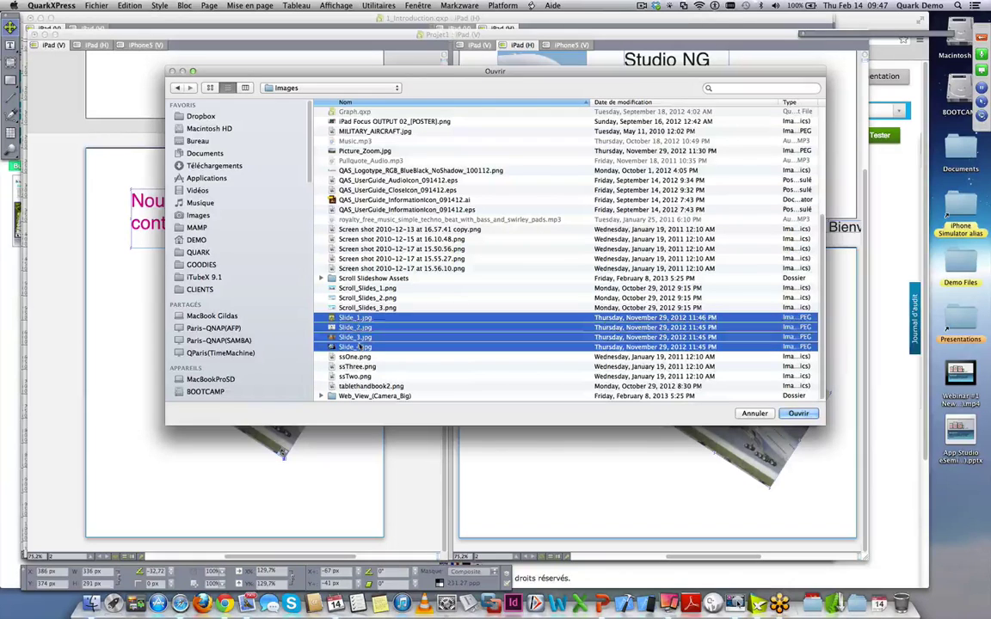
click(798, 413)
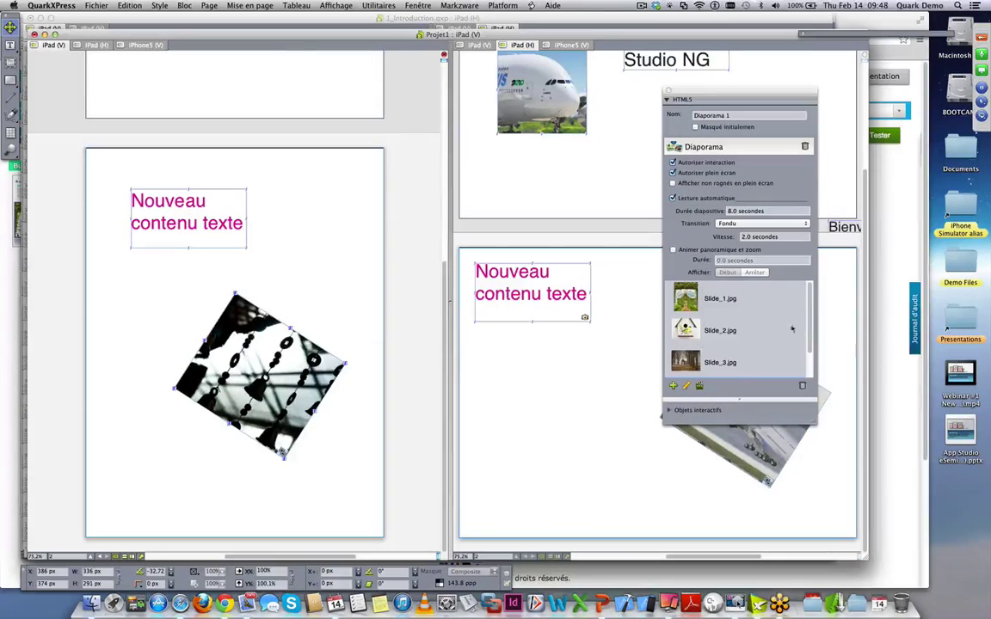
- Enlarge the slide list, preview the slides, and move Slide_1 to the end of the order
drag(822, 403, 926, 456)
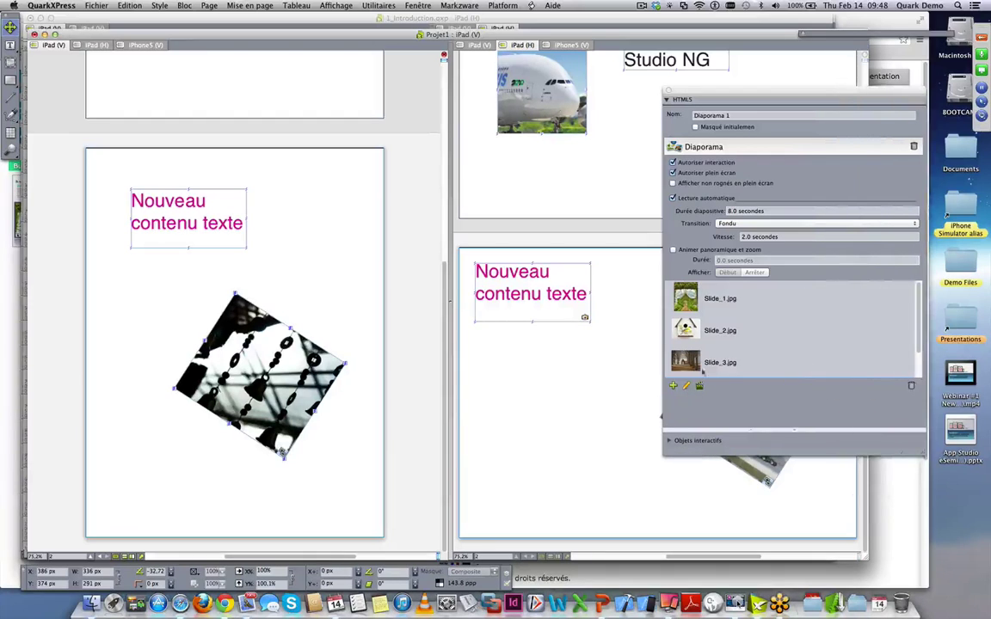
key(Down)
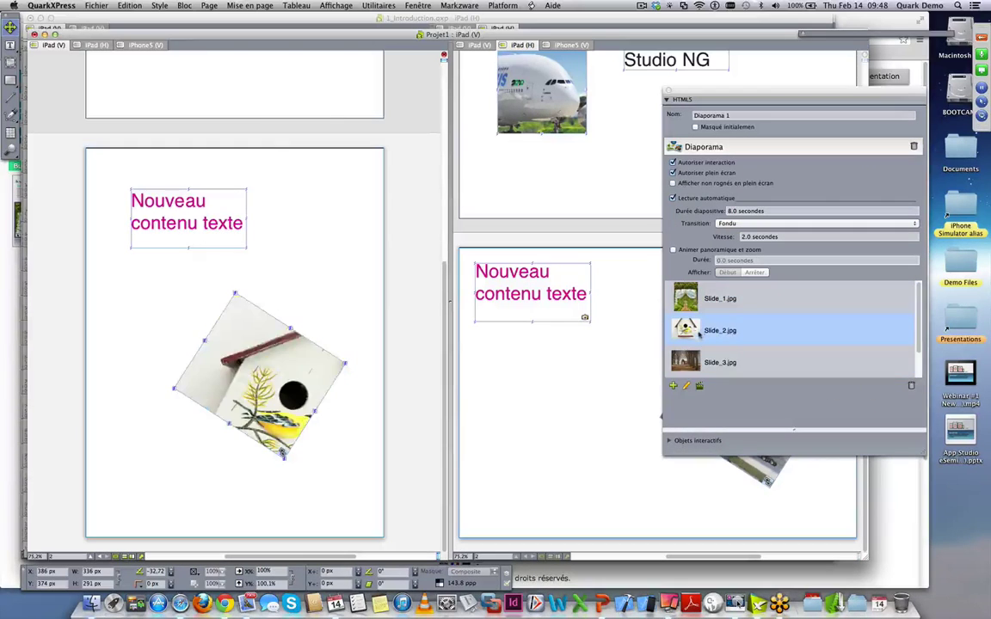
key(Down)
click(695, 331)
click(696, 298)
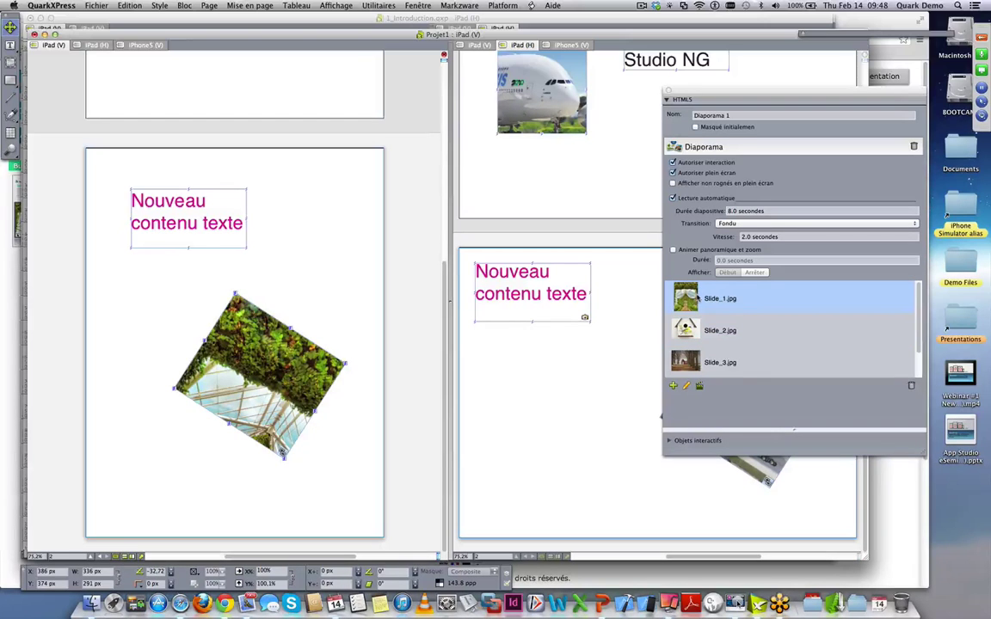
mouse_move(701, 301)
mouse_down()
mouse_move(697, 347)
mouse_move(696, 320)
mouse_up()
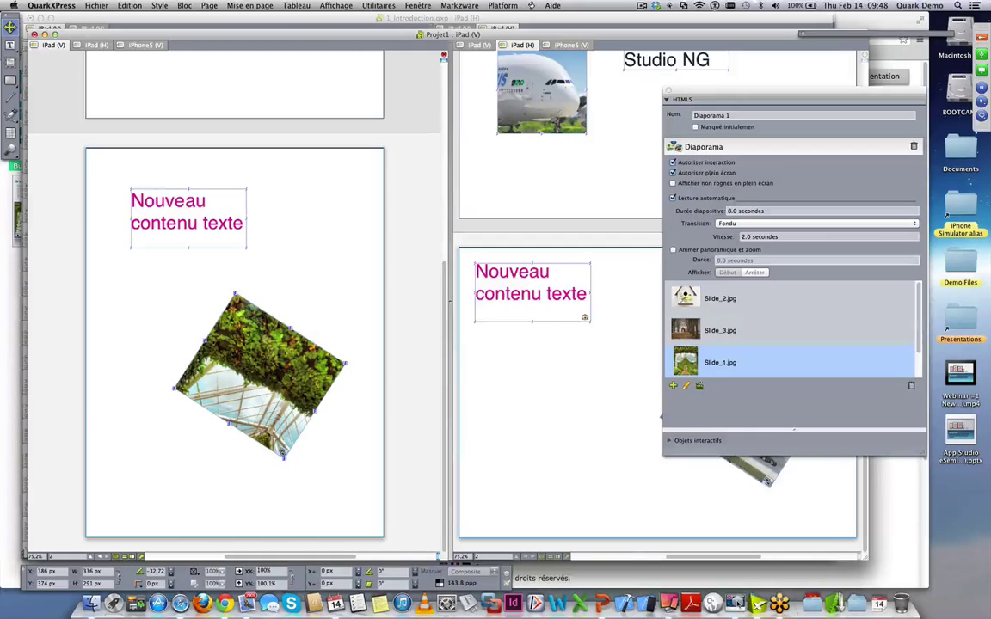
- Turn on pan-and-zoom animation, keep the Fondu transition, then delete the slideshow interaction
click(673, 250)
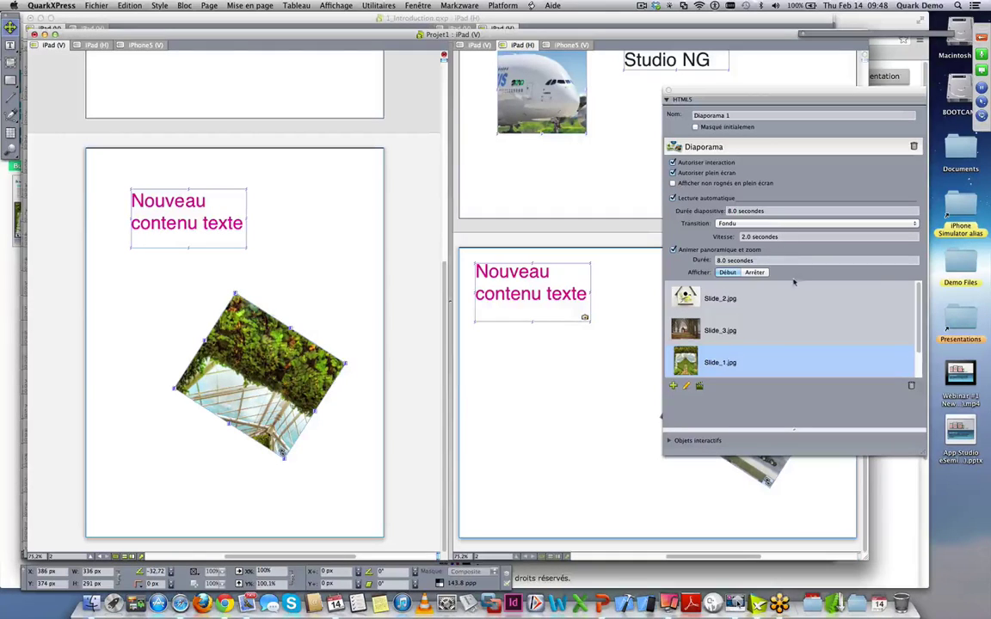
click(755, 272)
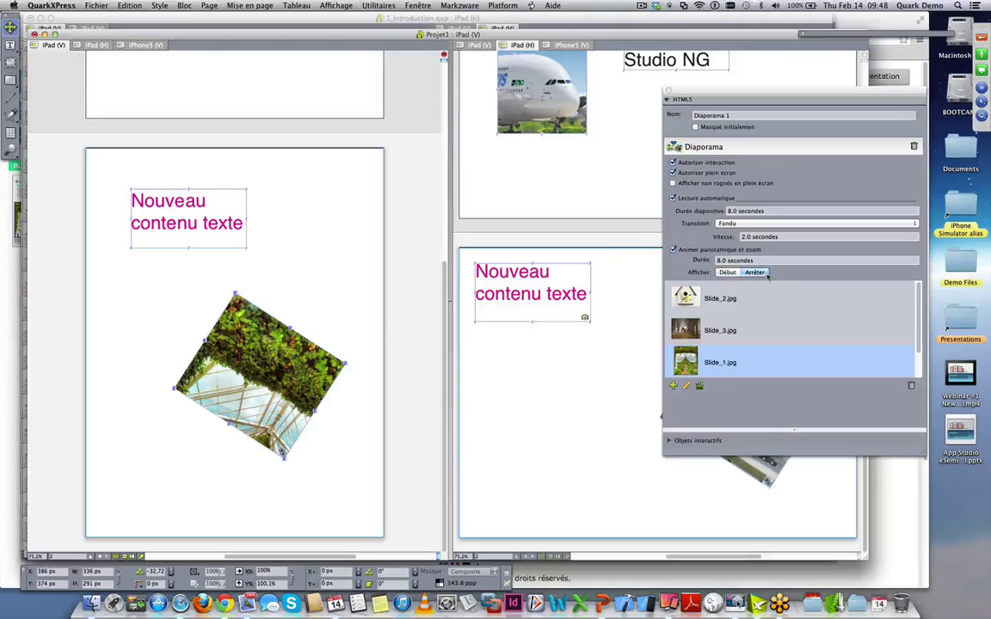
click(757, 224)
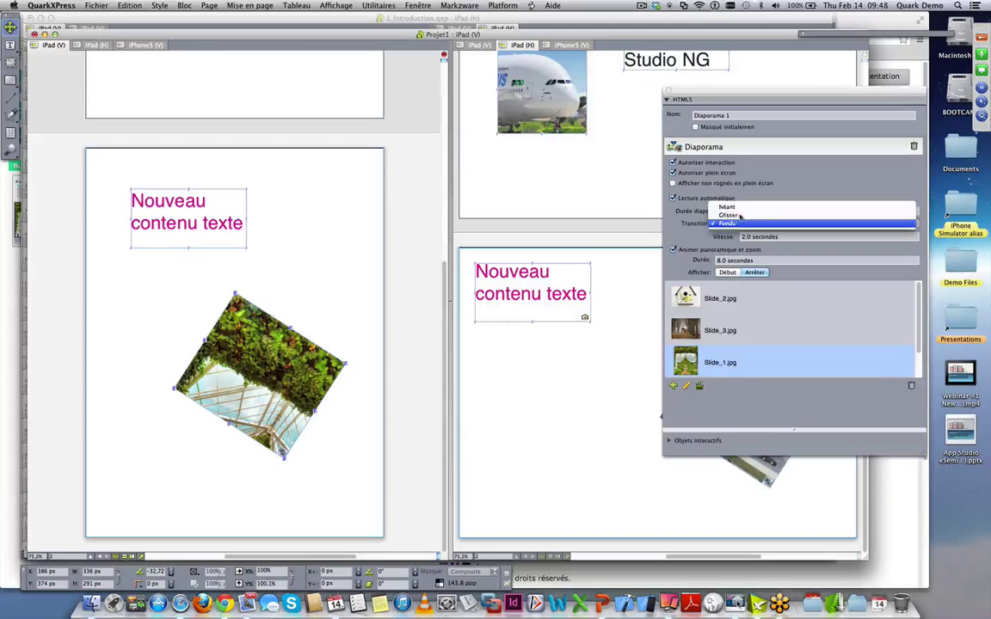
click(748, 222)
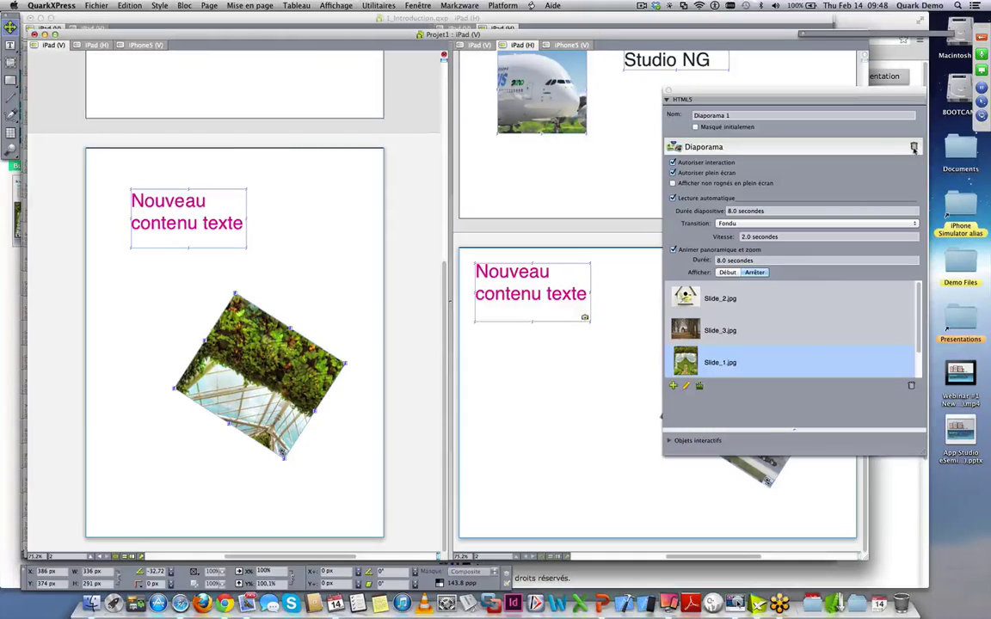
click(914, 149)
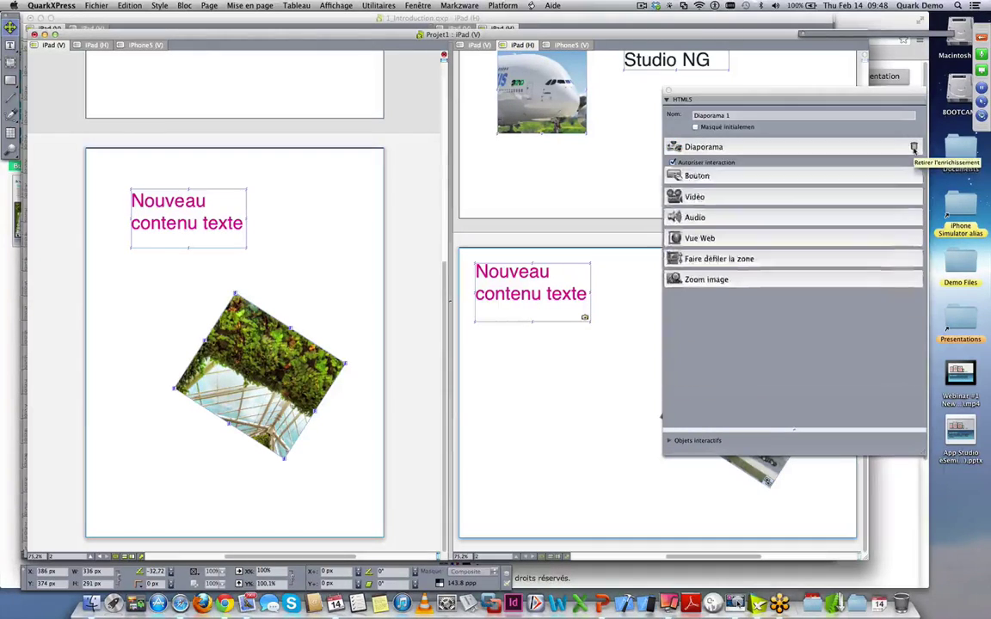
click(701, 191)
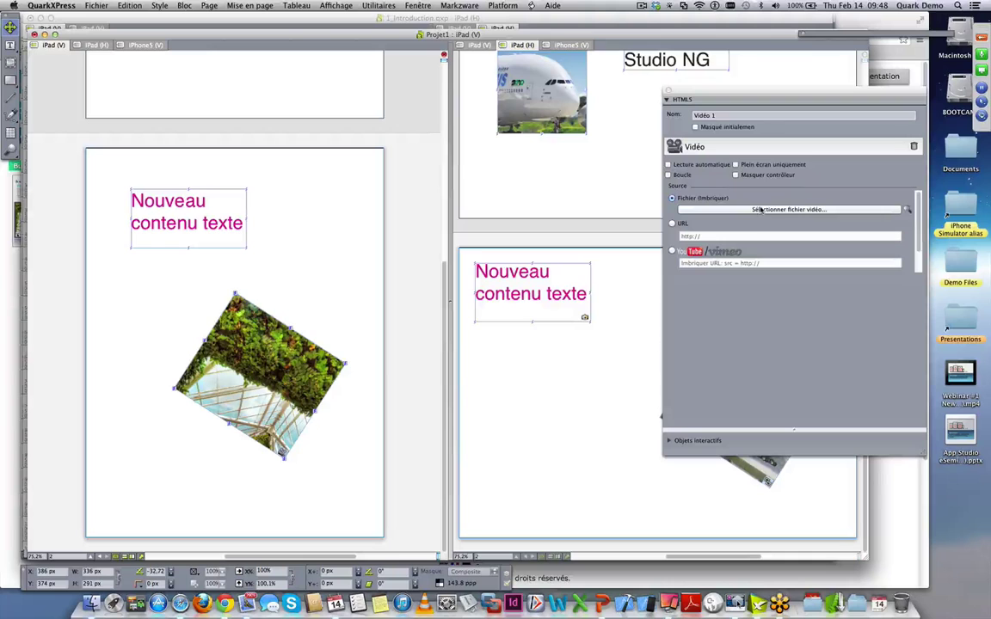
click(761, 210)
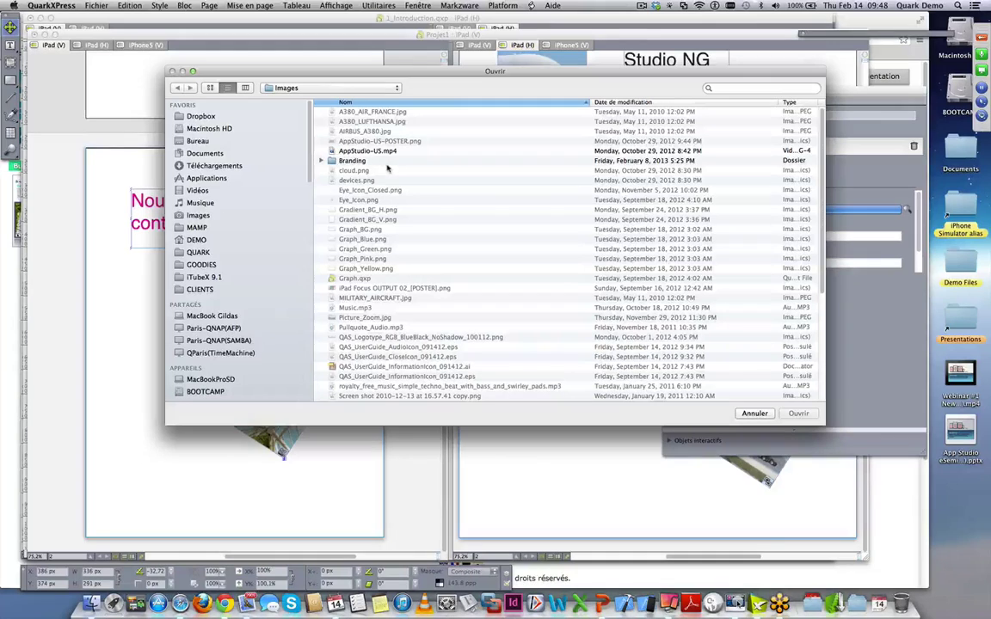
click(390, 152)
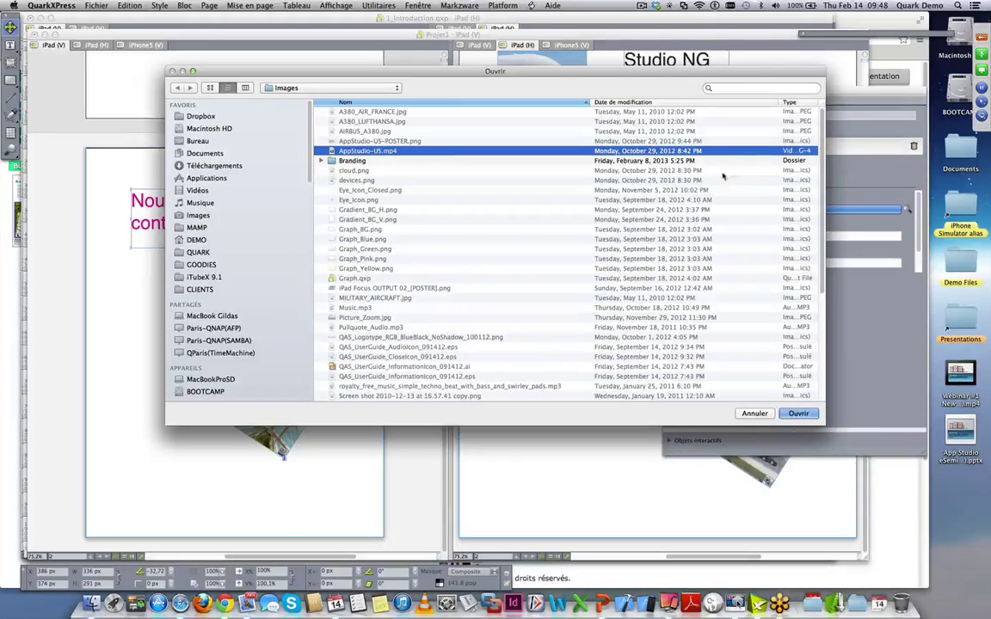
scroll(735, 215, down, 1)
scroll(727, 369, down, 10)
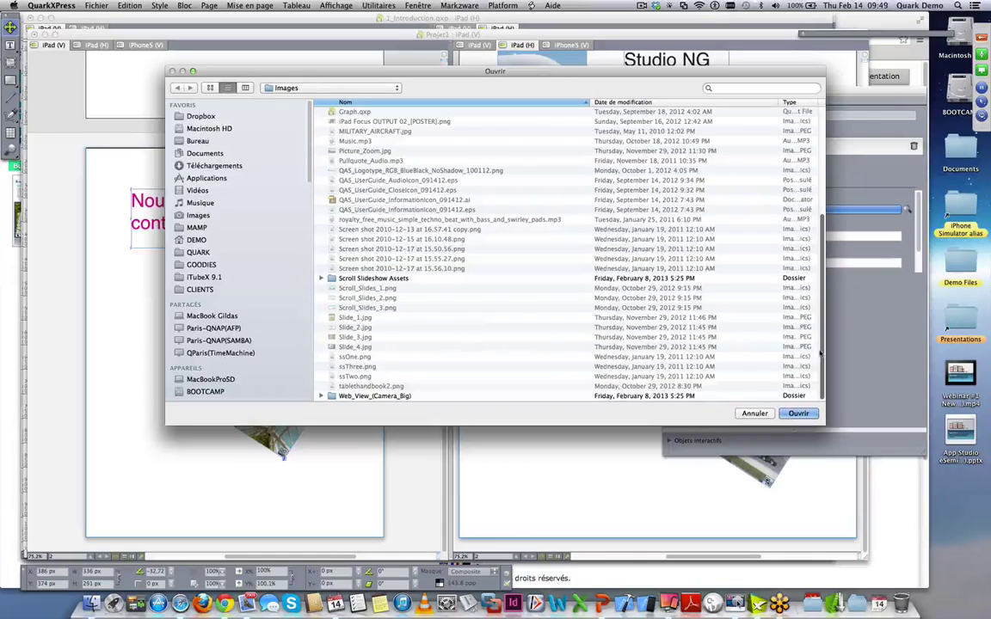
key(Escape)
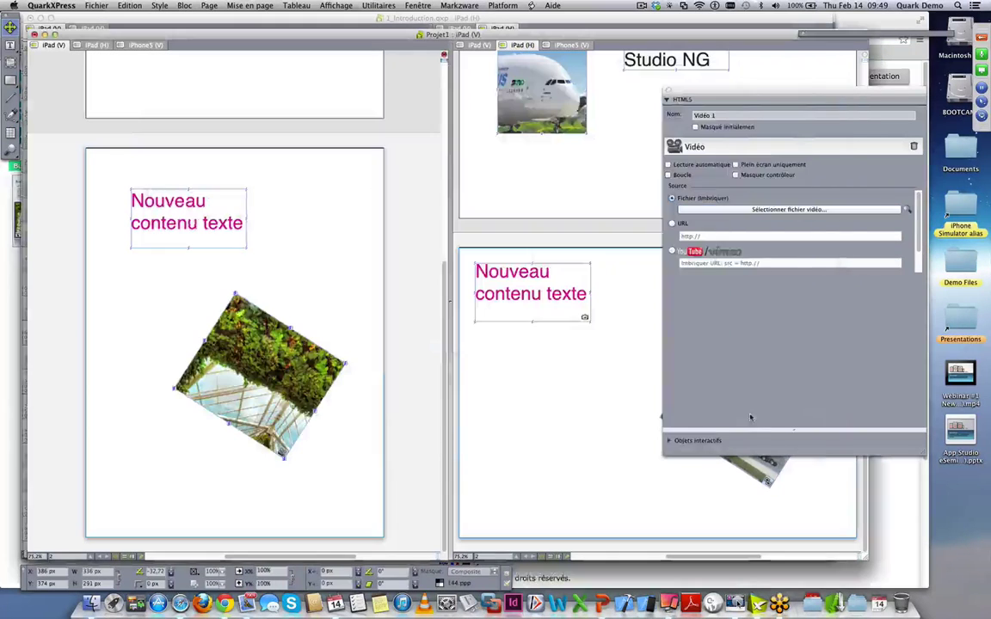
click(673, 225)
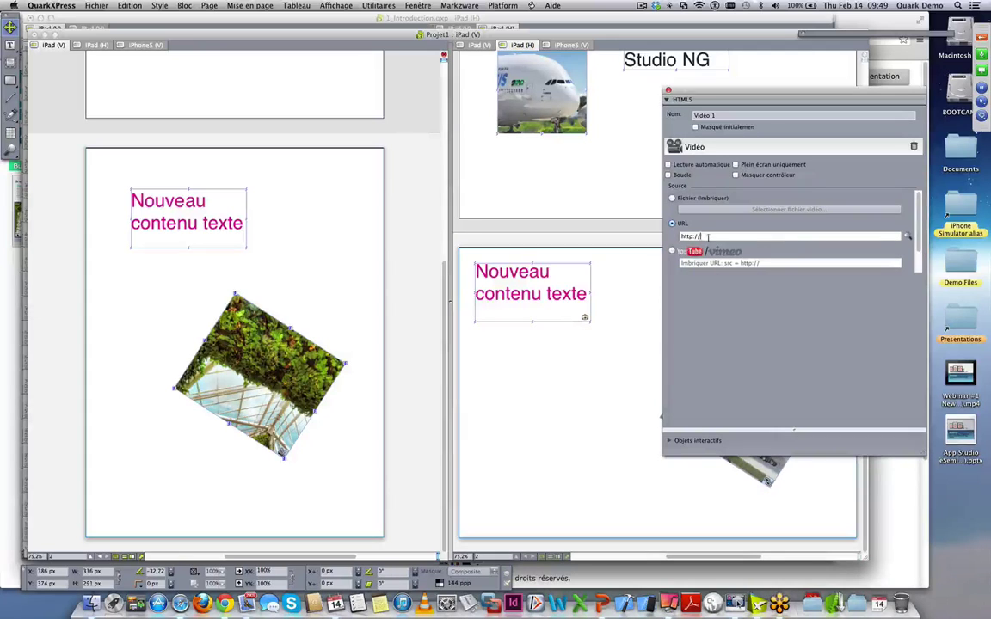
click(727, 263)
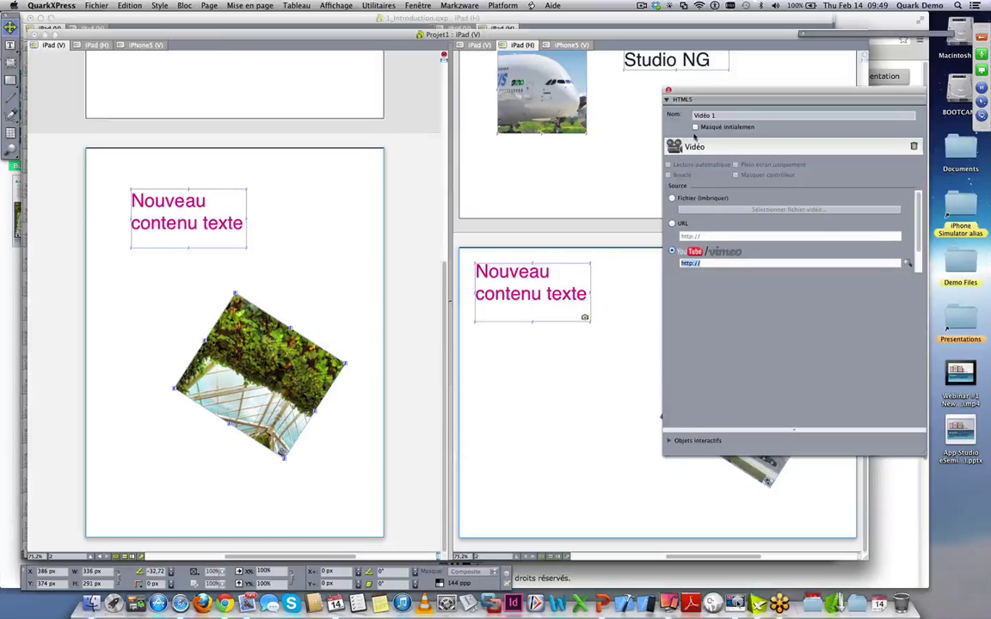
click(916, 148)
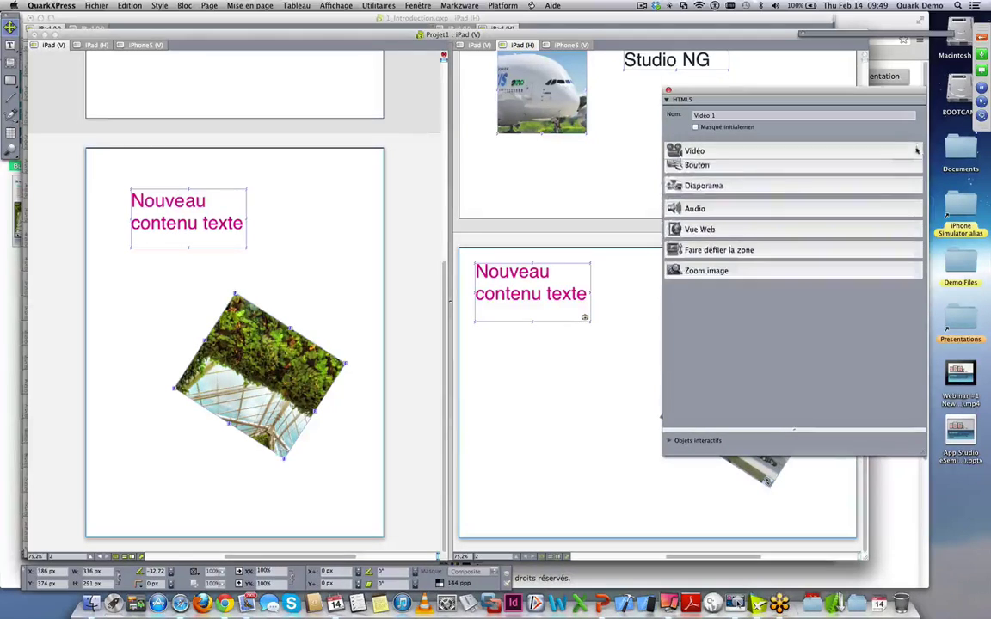
click(699, 209)
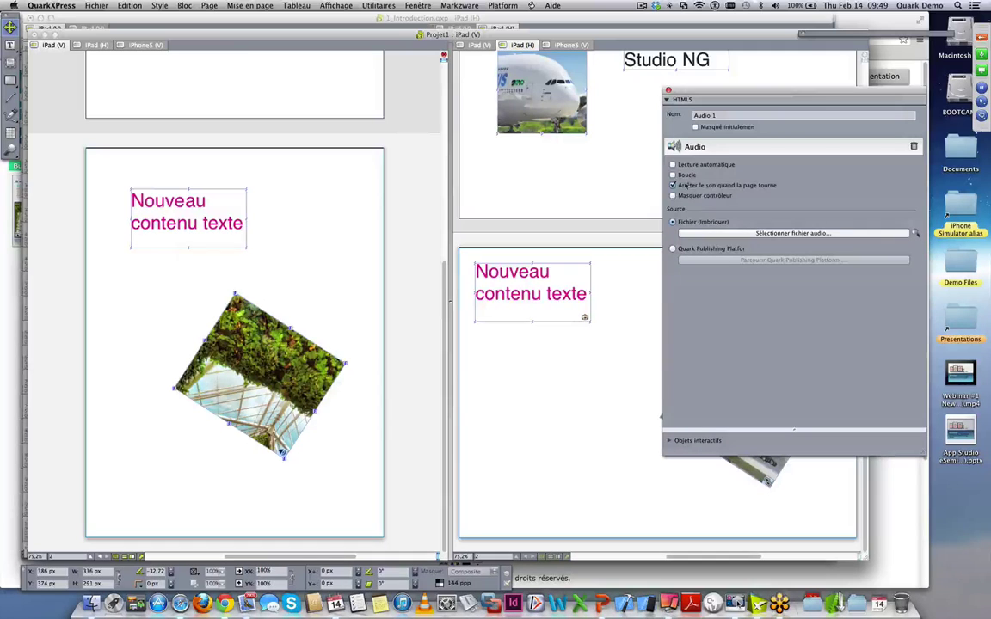
click(681, 196)
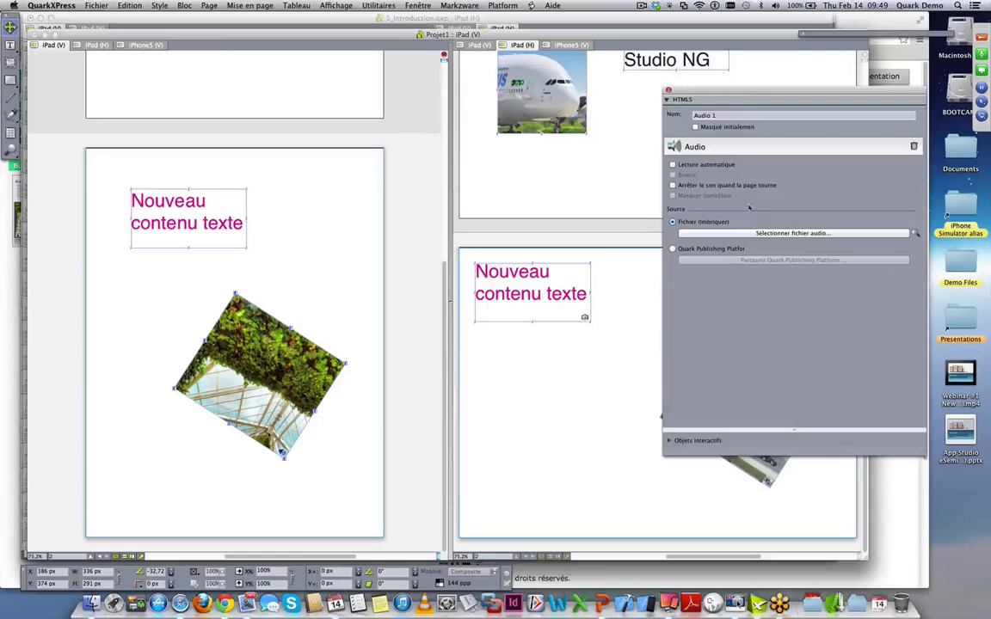
click(673, 164)
click(914, 147)
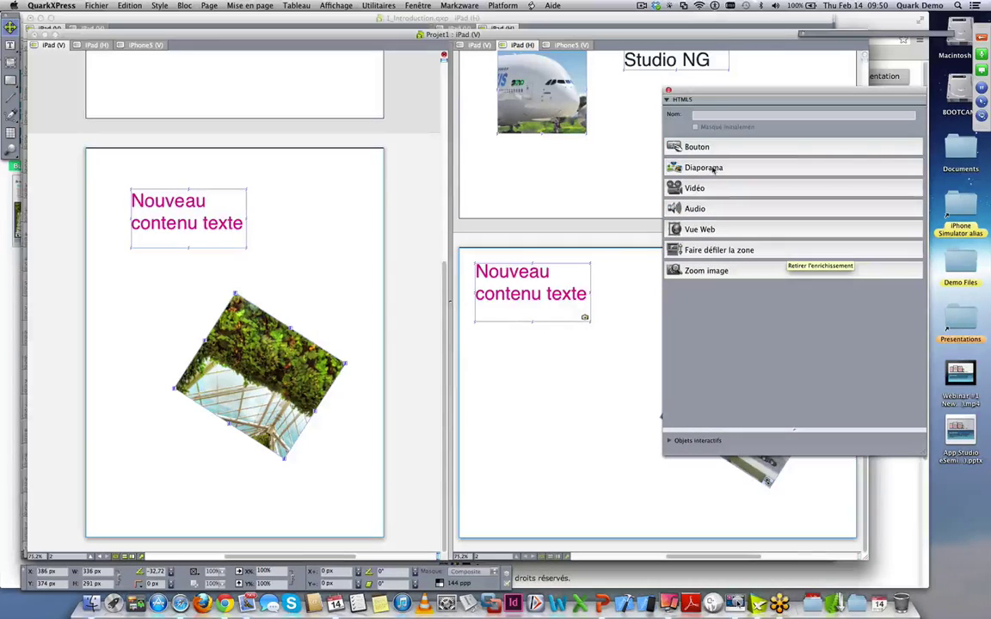
click(701, 229)
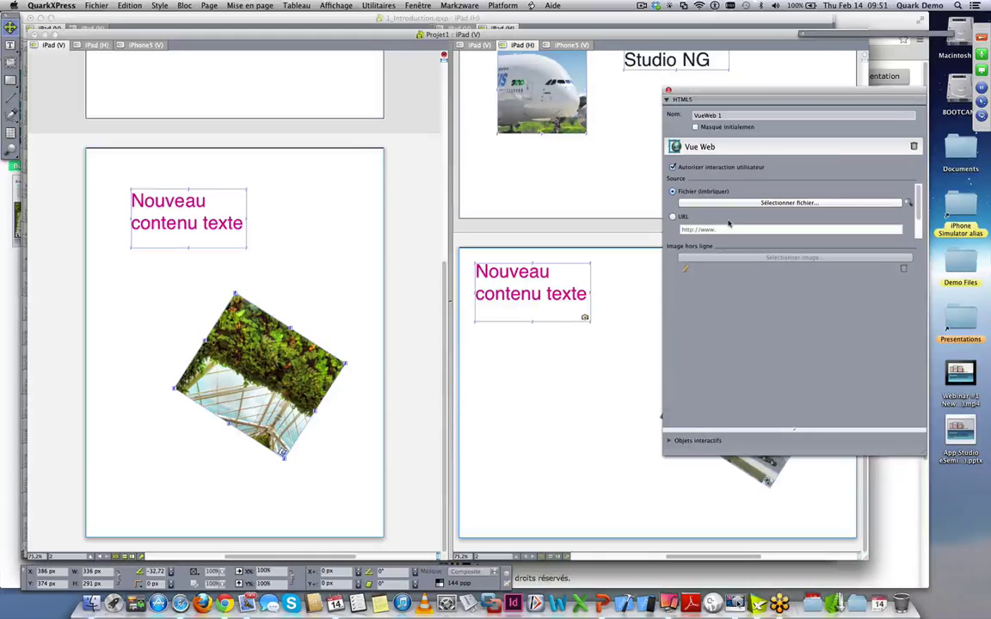
click(763, 204)
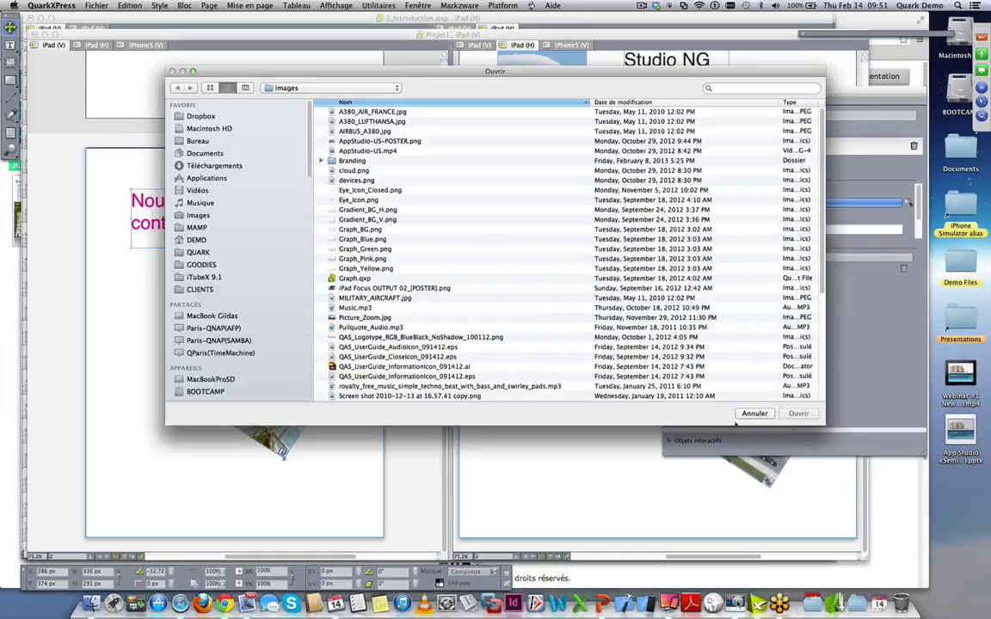
click(755, 414)
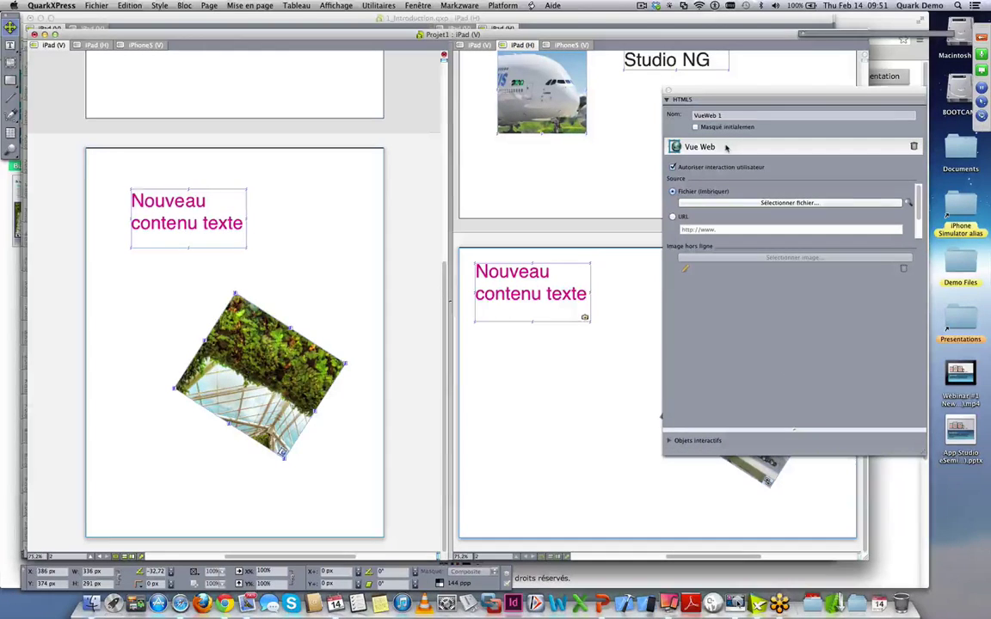
click(914, 146)
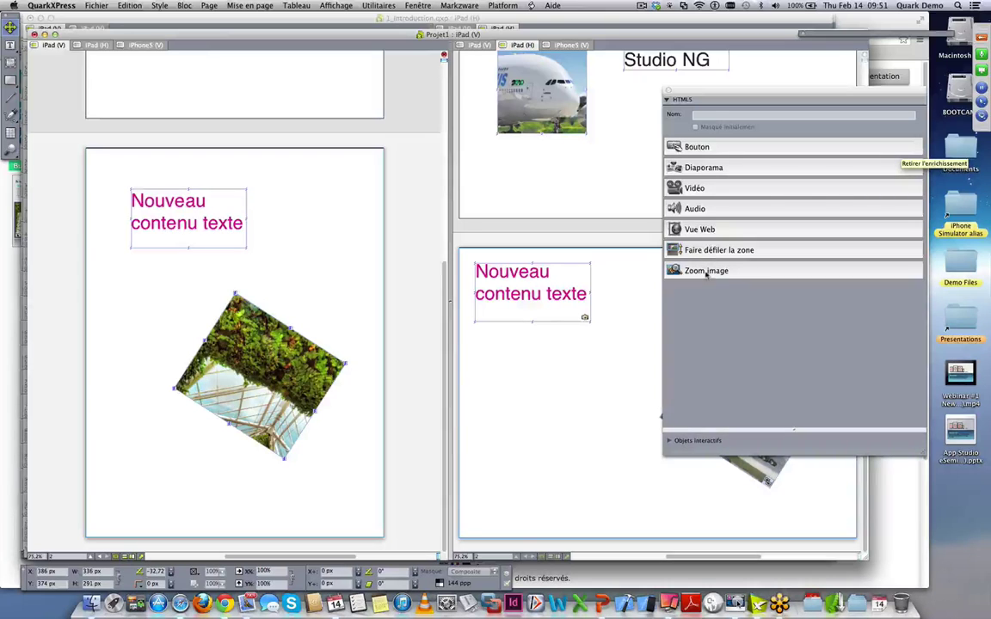
- Add and then remove a Zoom image enrichment, and close the HTML5 palette
click(705, 272)
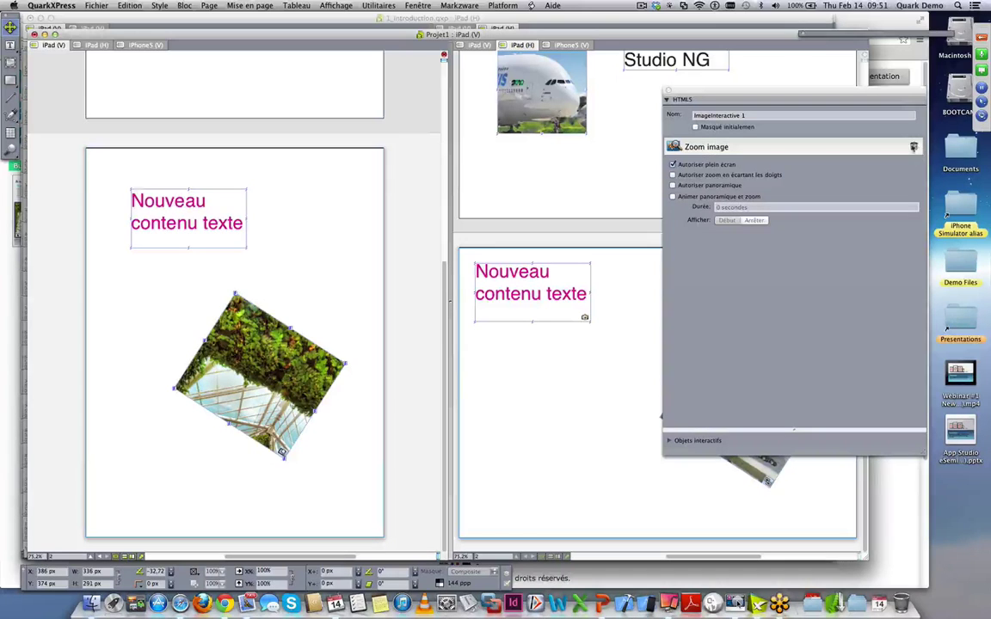
click(913, 147)
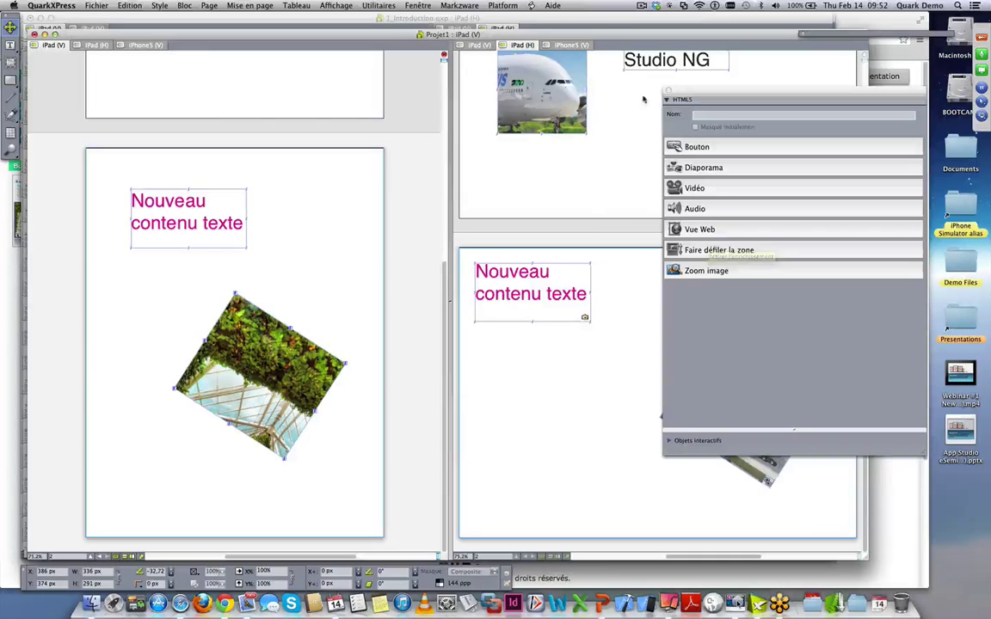
click(668, 91)
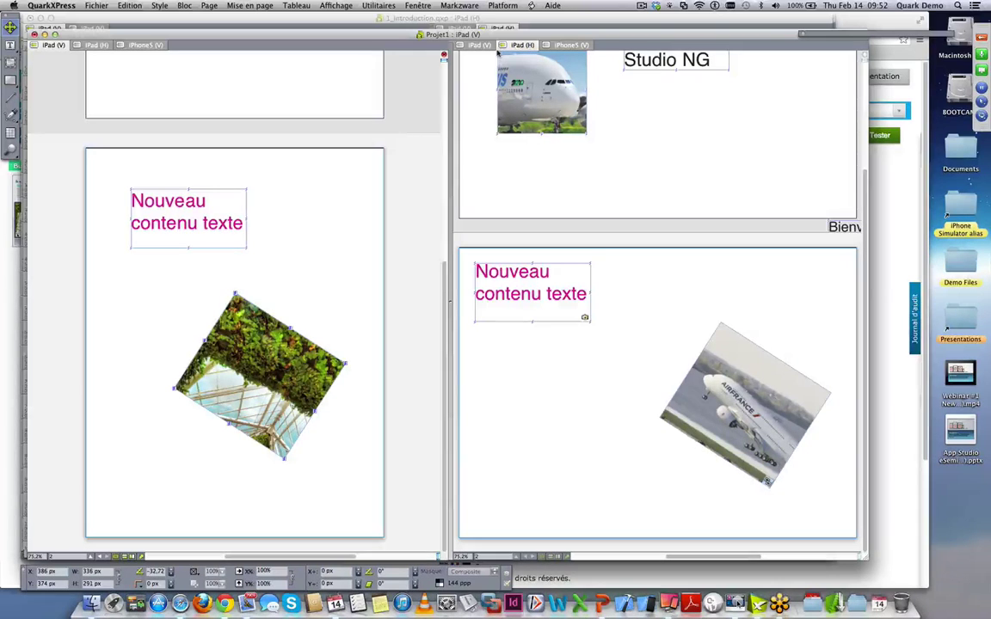
- Bring the 1_Introduction.qxp document to the front
click(474, 7)
click(418, 6)
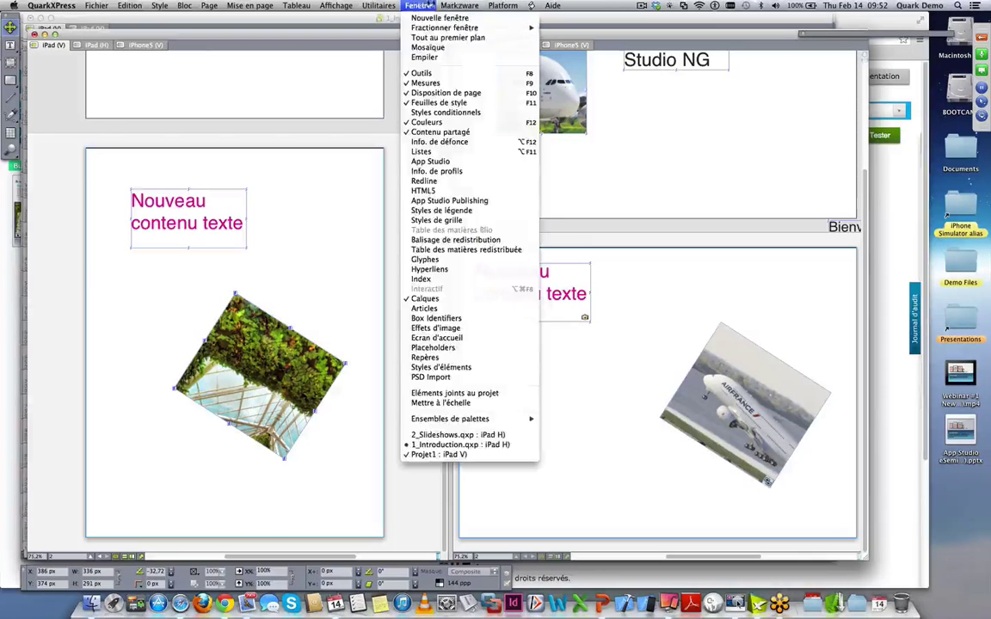
click(456, 445)
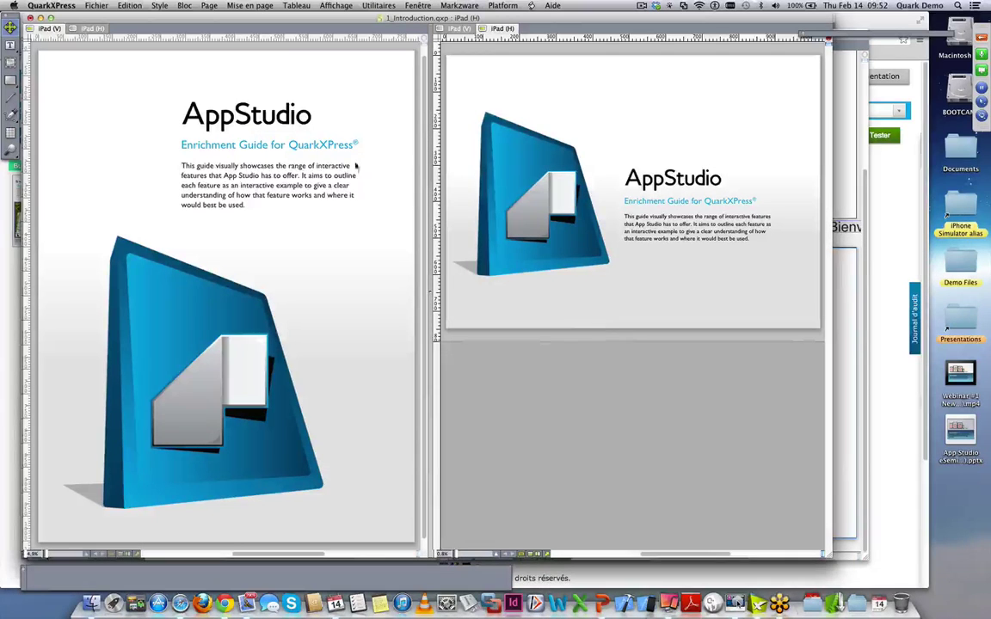
- Reopen the HTML5 palette, inspect Button 1_copy1 under Objets interactifs, then deselect it
click(428, 5)
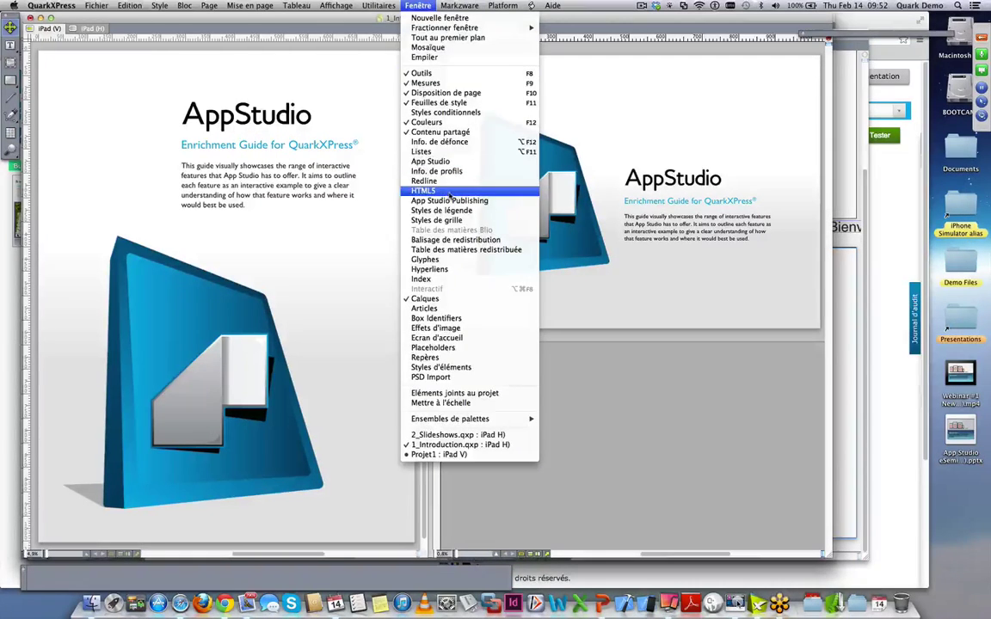
click(482, 190)
drag(342, 22, 826, 61)
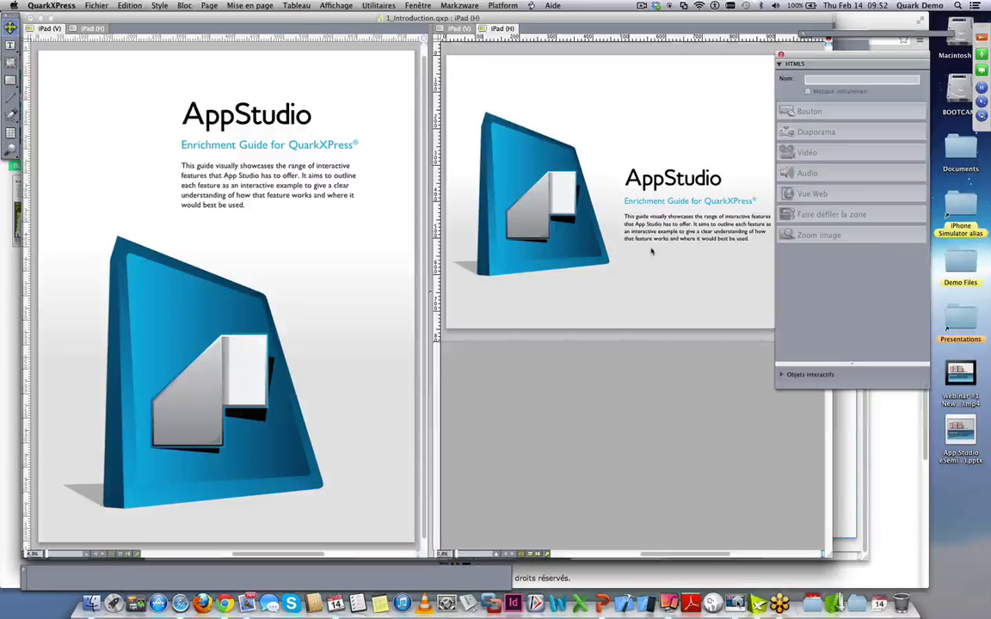
click(785, 374)
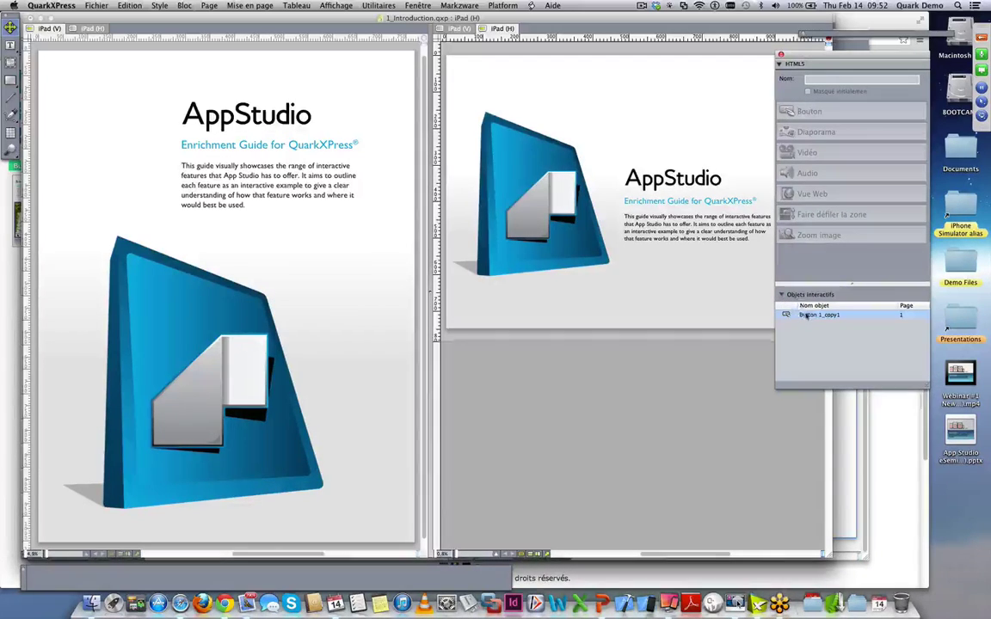
click(811, 315)
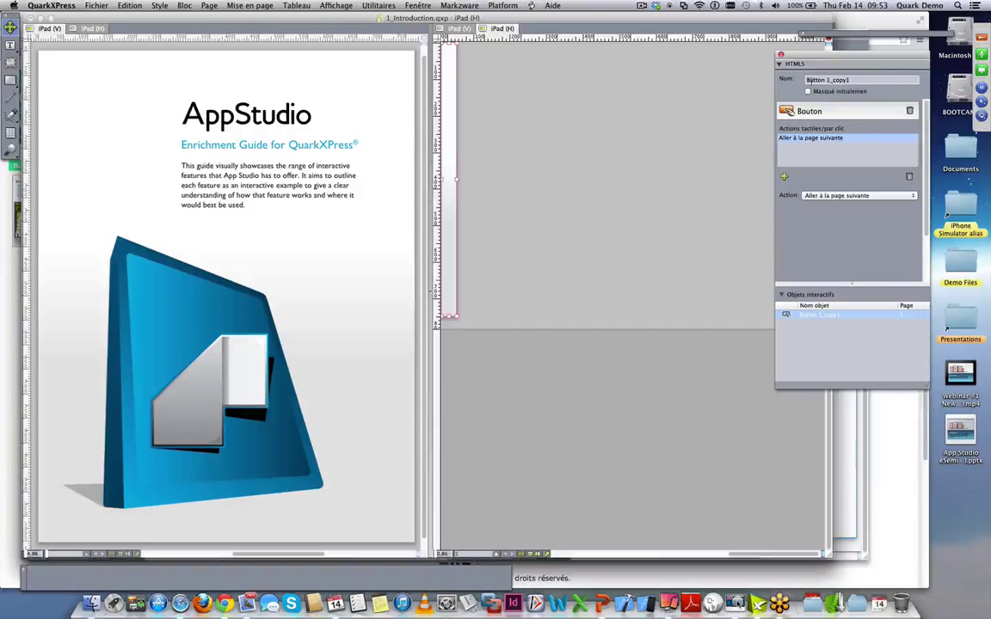
drag(821, 57, 807, 52)
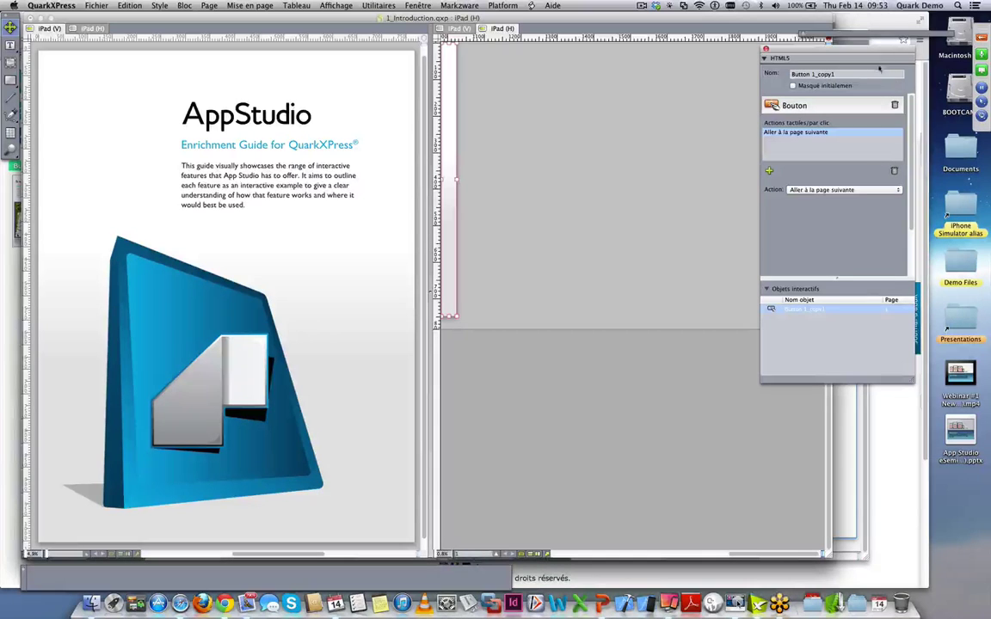
click(555, 151)
drag(787, 53, 824, 49)
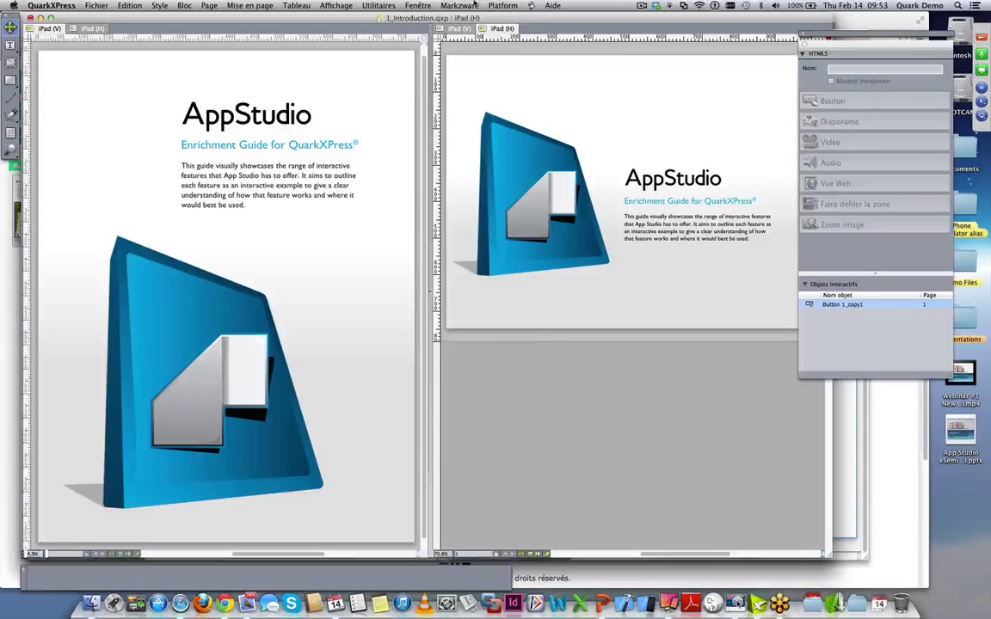
- Open the App Studio Publishing palette and sign in with the account e-mail and password
click(418, 5)
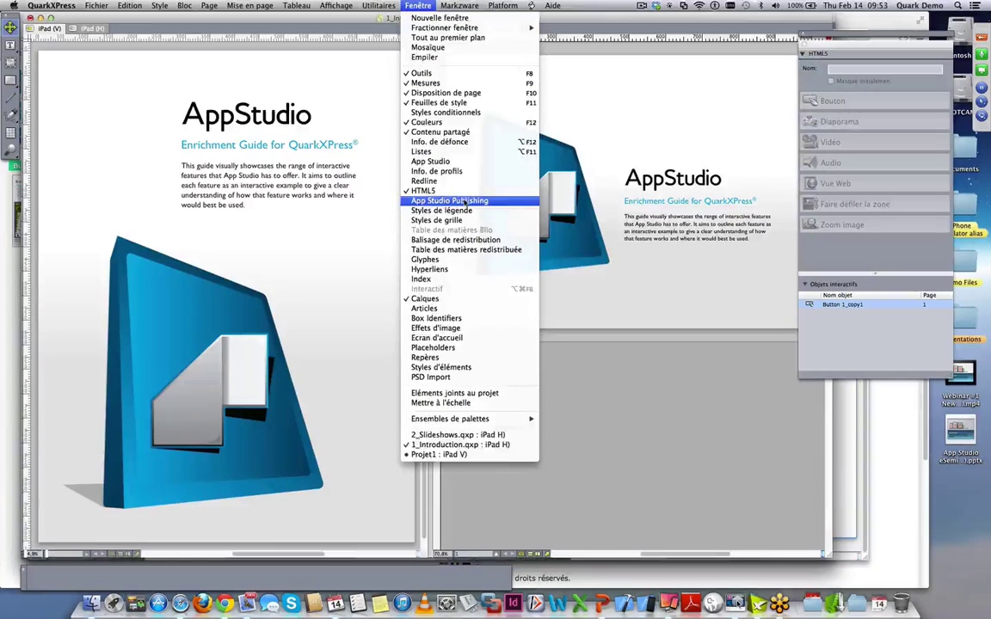
click(465, 203)
drag(357, 121, 596, 303)
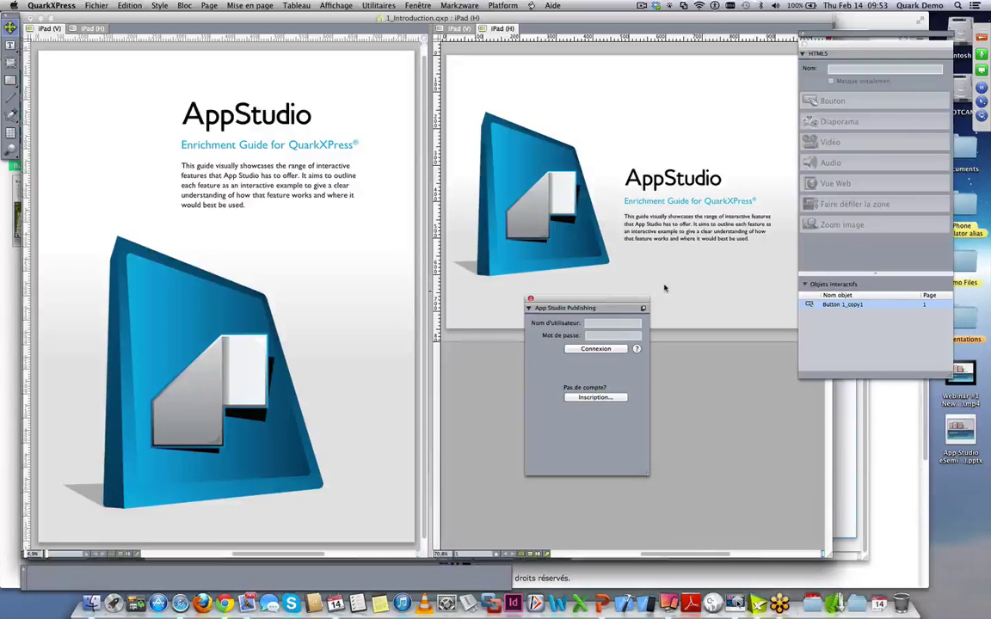
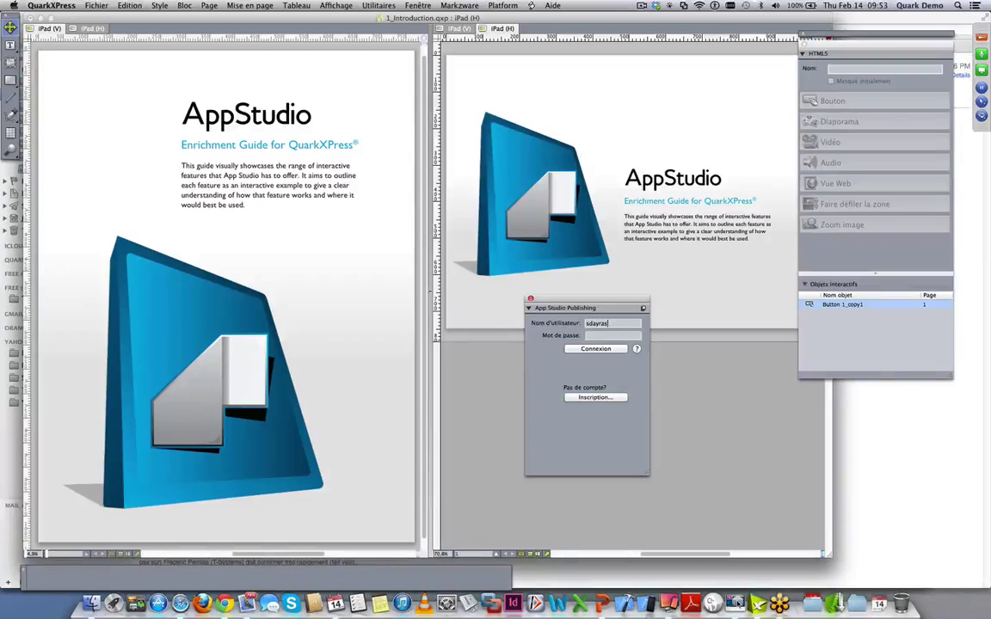
key(Tab)
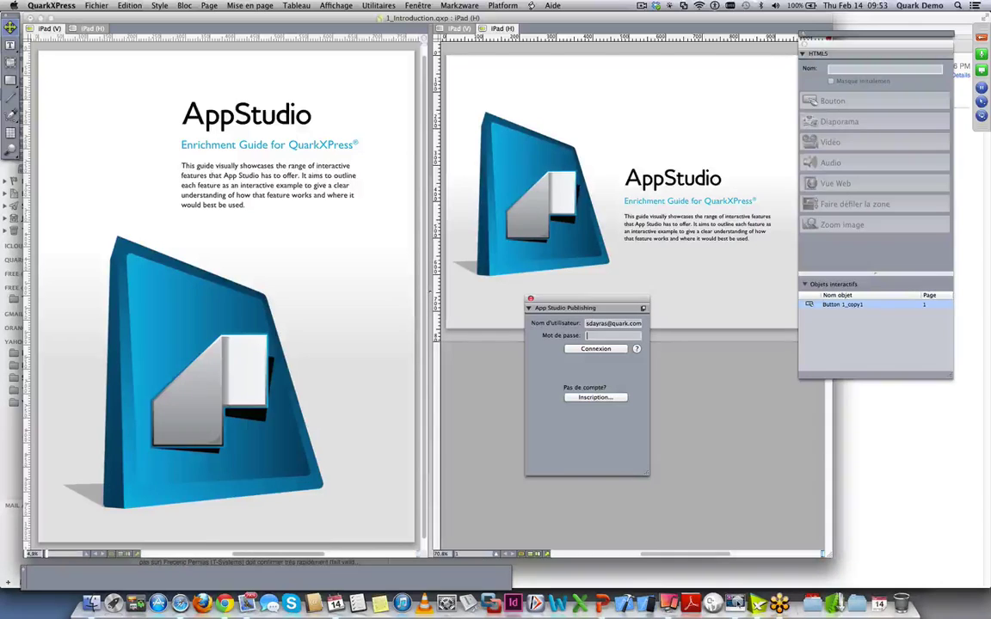
text(•••••••)
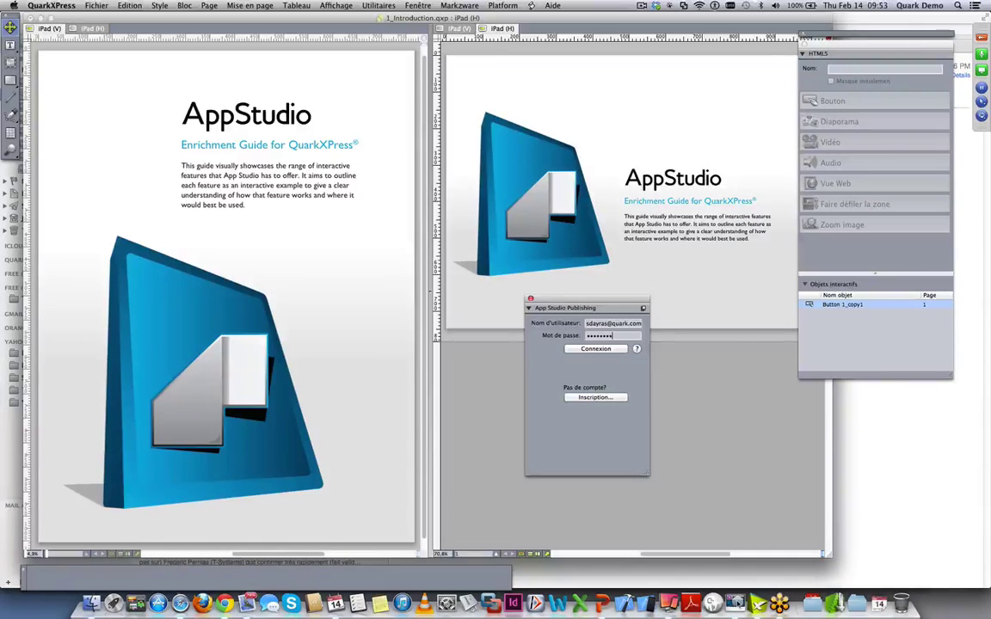
click(614, 349)
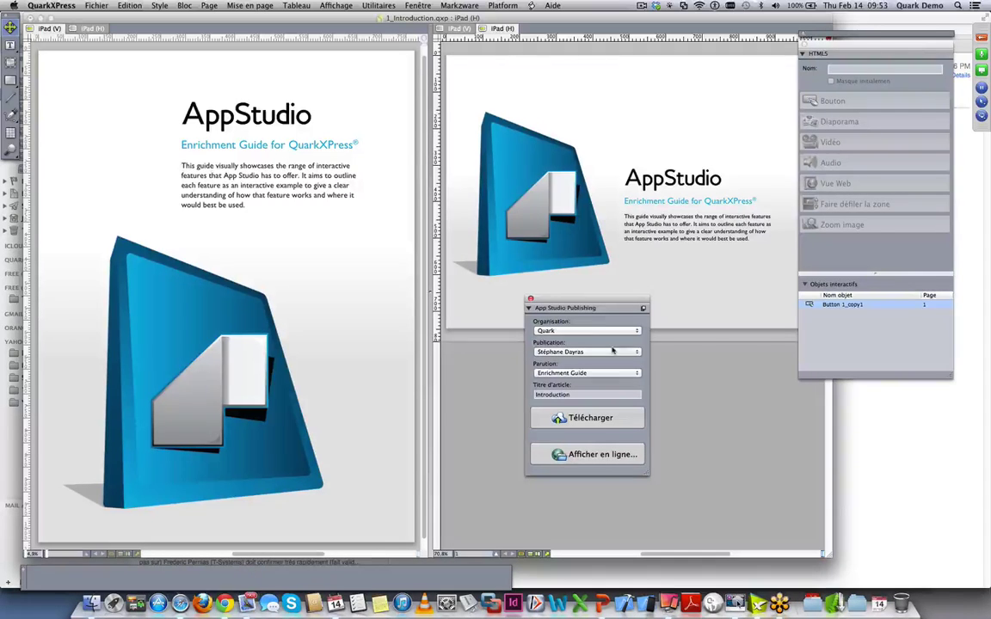
- Choose organisation Quark, the publication, issue Enrichment Guide, and article title Introduction
click(589, 331)
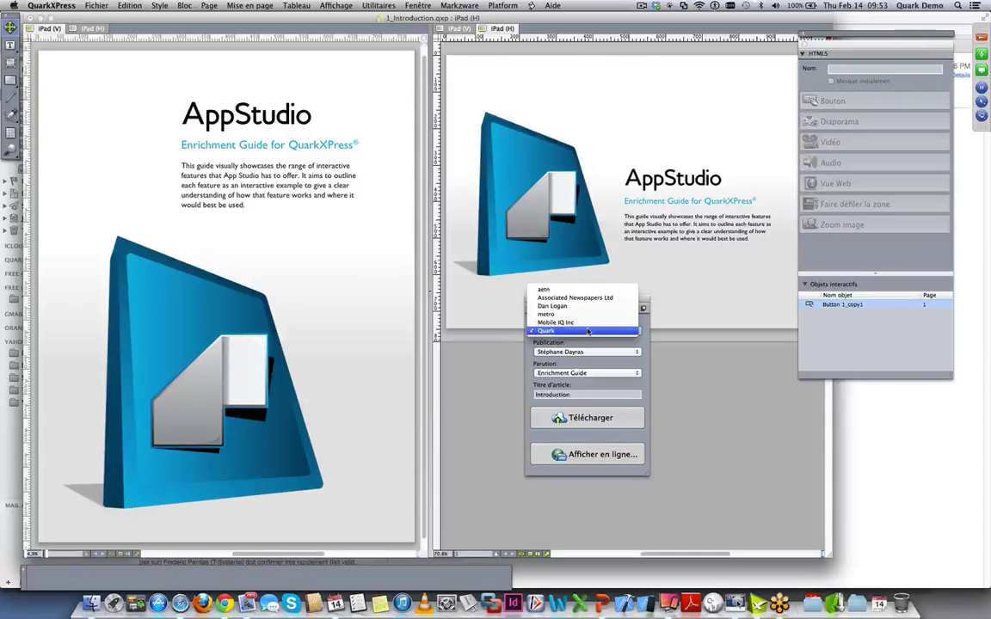
click(593, 347)
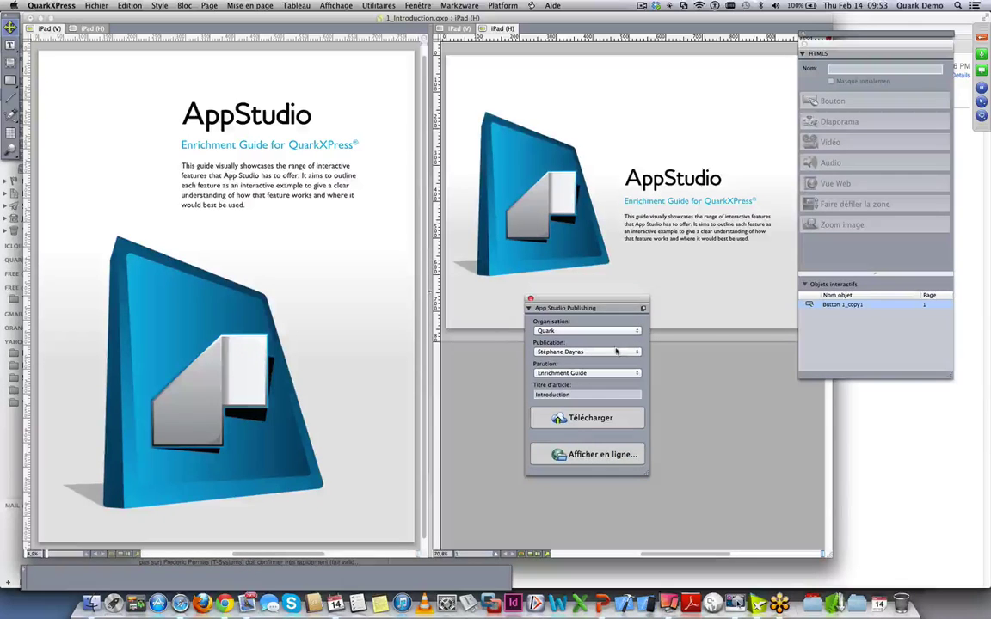
click(595, 352)
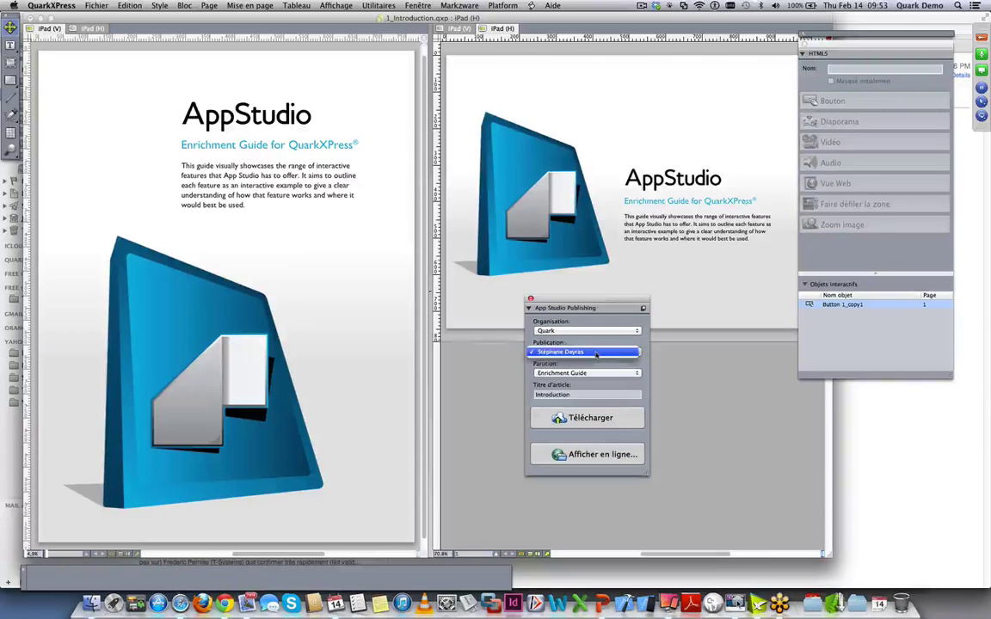
click(596, 353)
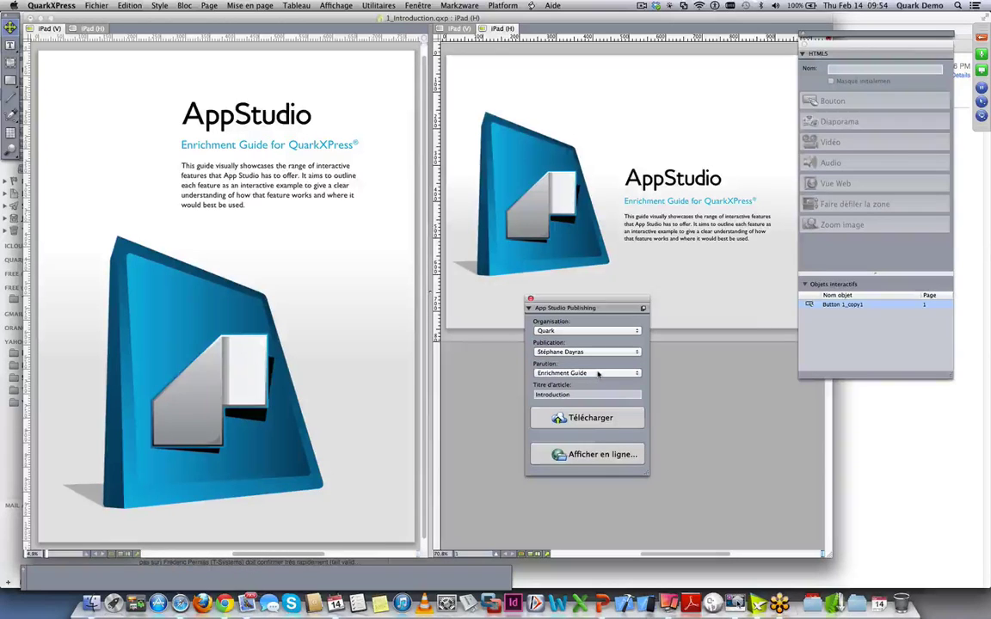
click(598, 373)
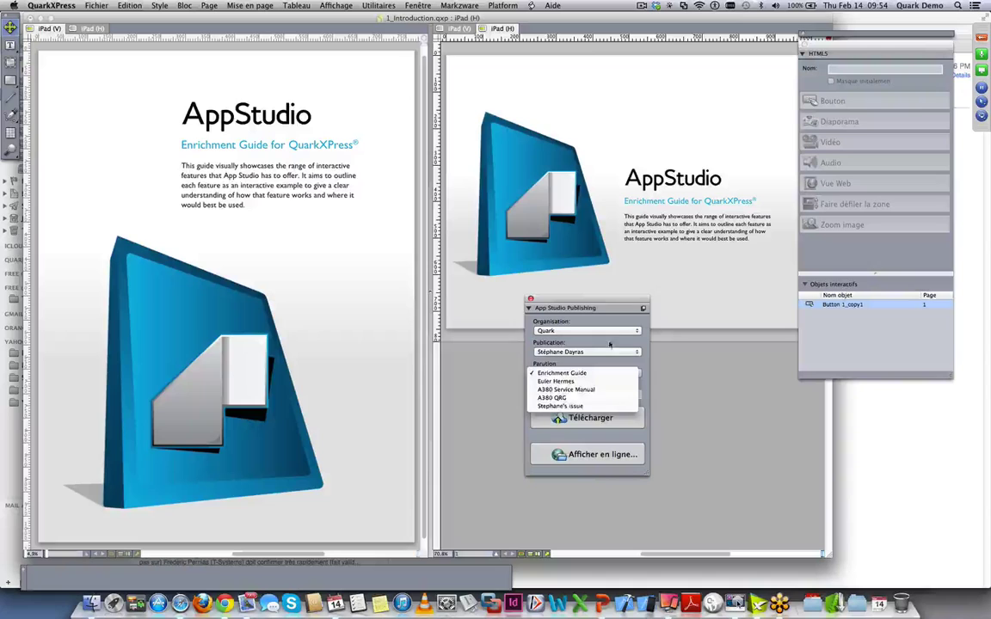
click(593, 339)
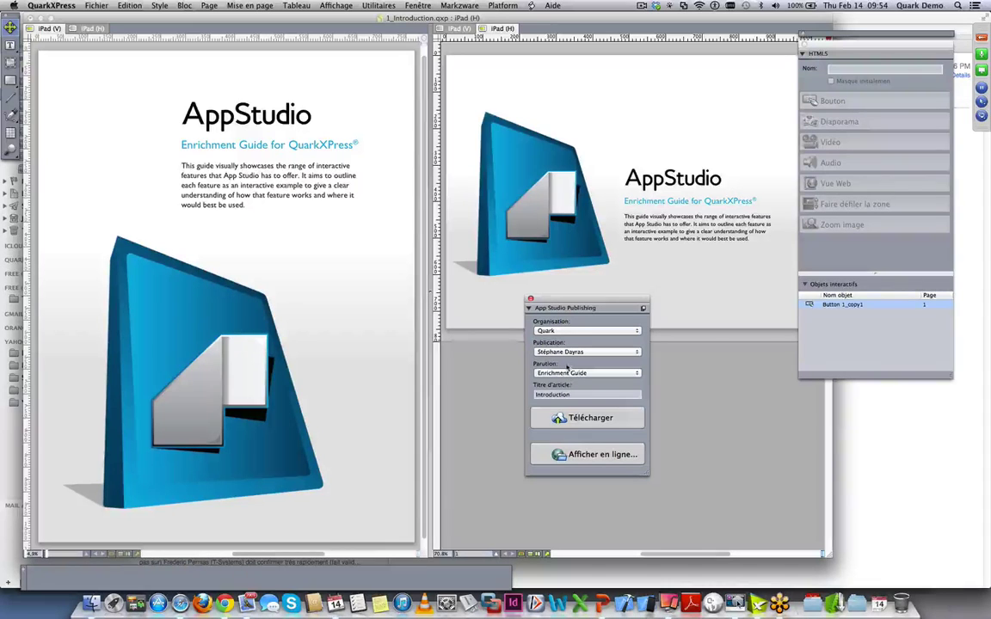
drag(576, 394, 513, 394)
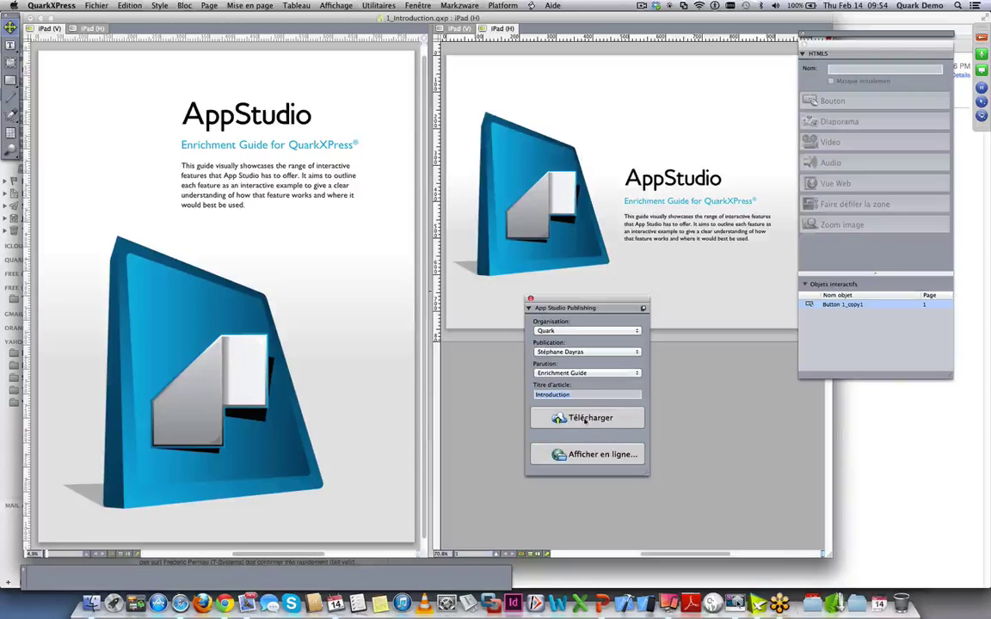
- Start the Télécharger upload of the Introduction article and wait for 'Téléchargement terminé'
click(584, 419)
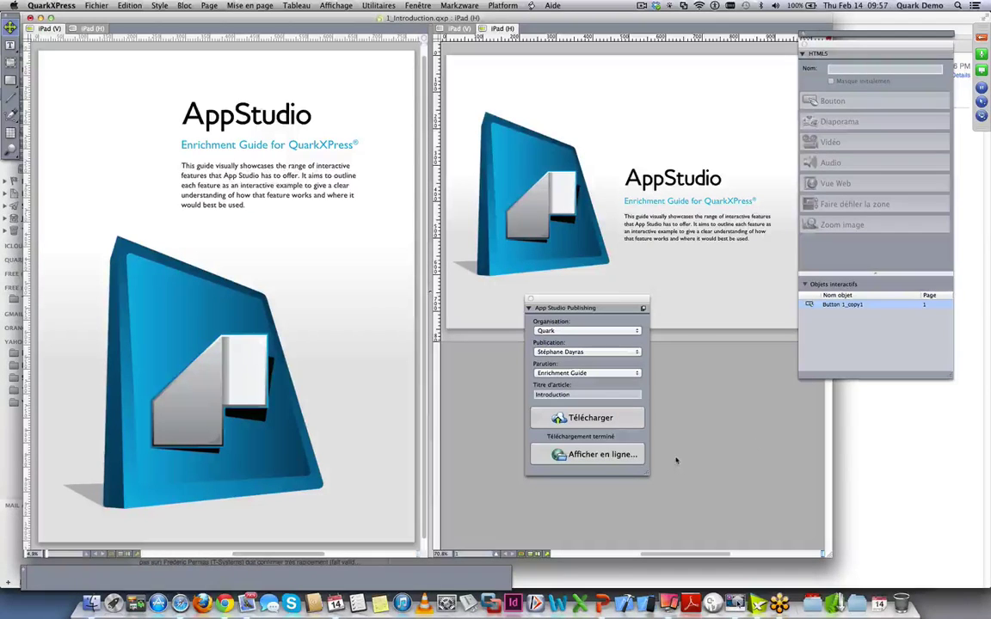
- View the issue online, then switch to the signed-in App Studio issue page in Chrome
click(601, 455)
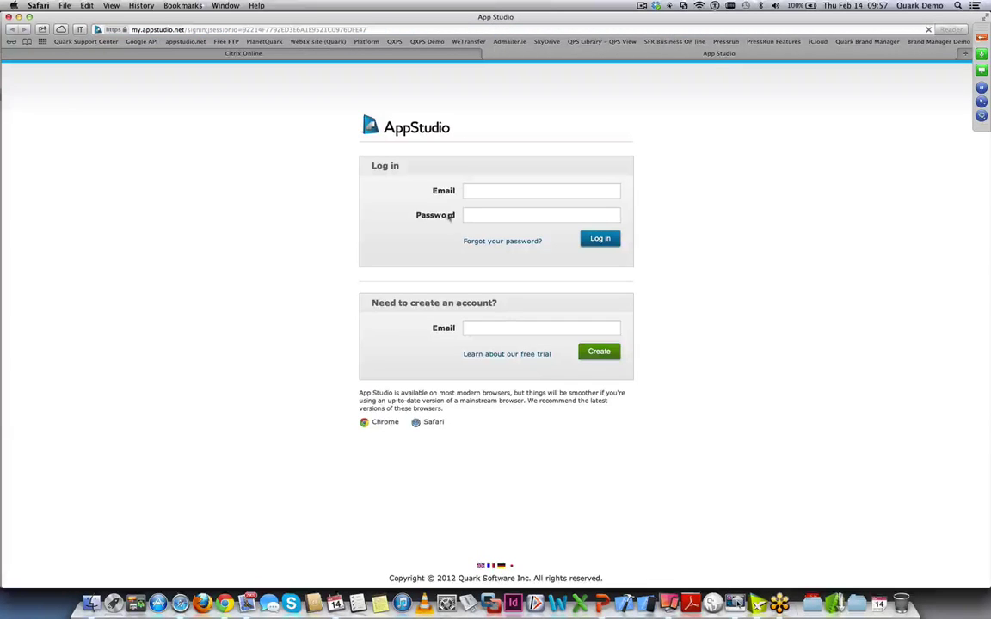
click(479, 186)
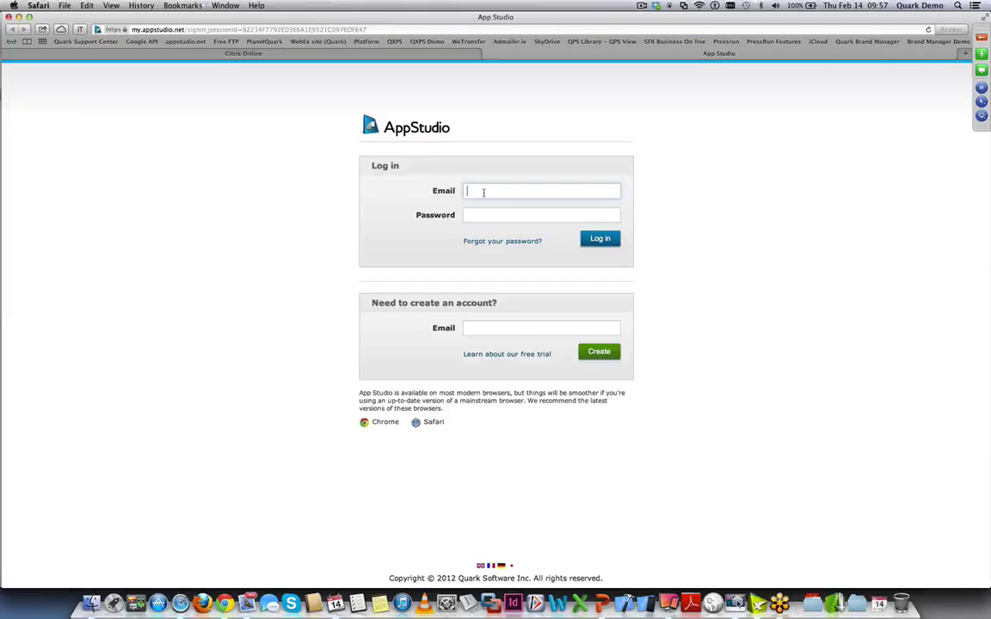
click(224, 603)
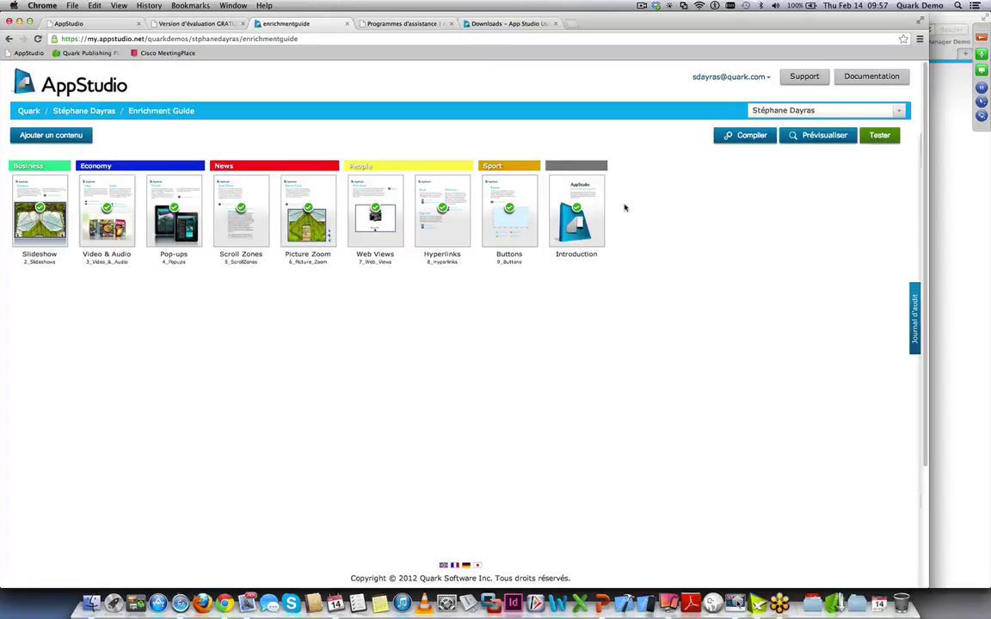
- Place the Introduction article's thumbnail after Buttons in the Enrichment Guide article grid
mouse_move(604, 193)
mouse_move(569, 234)
mouse_move(583, 252)
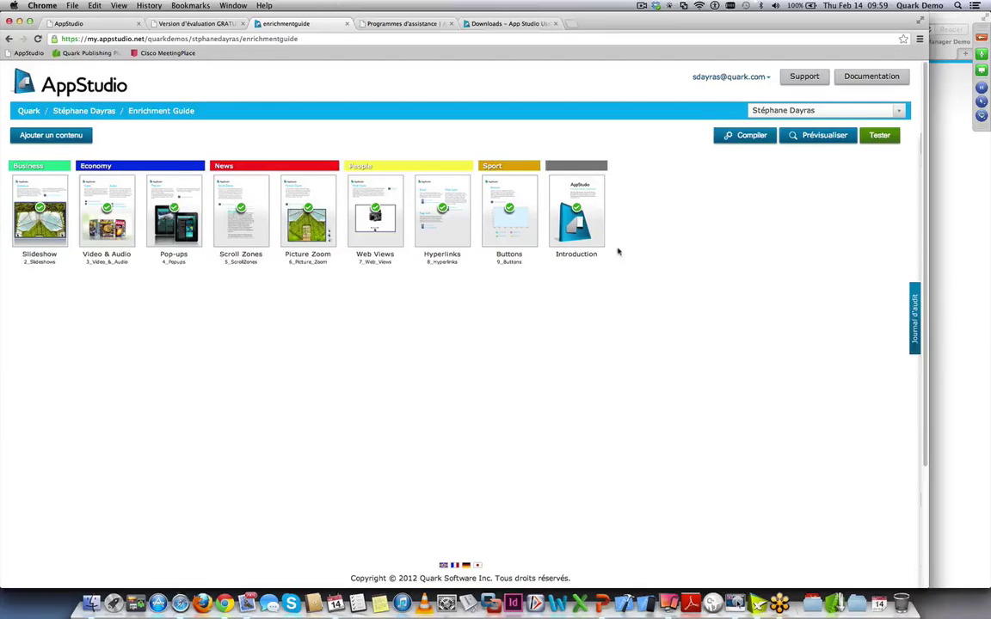
mouse_move(591, 196)
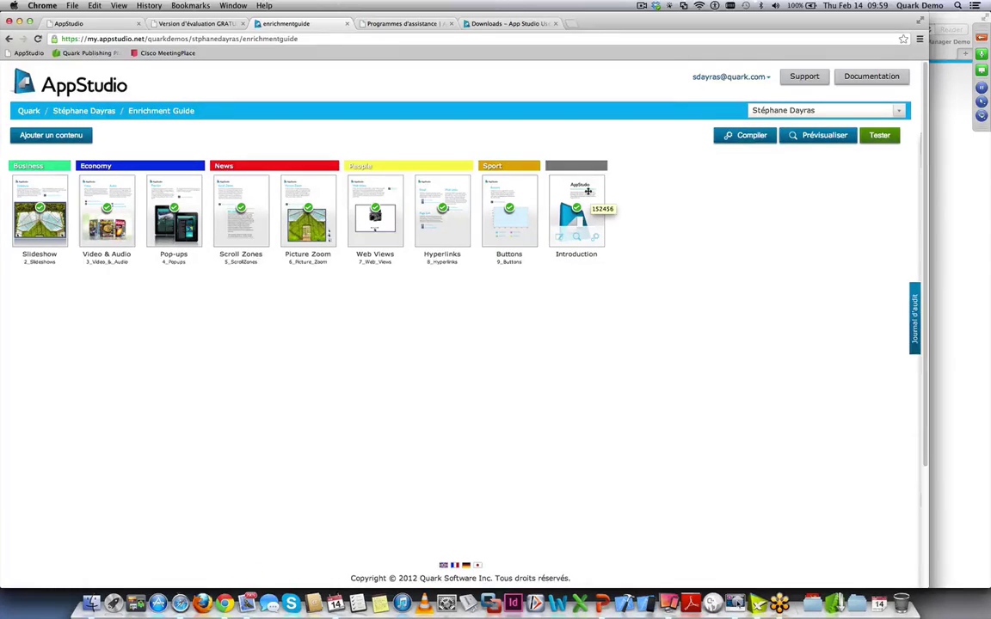
- Move the Introduction article ahead of Slideshow to first position and preview it
drag(588, 191, 91, 194)
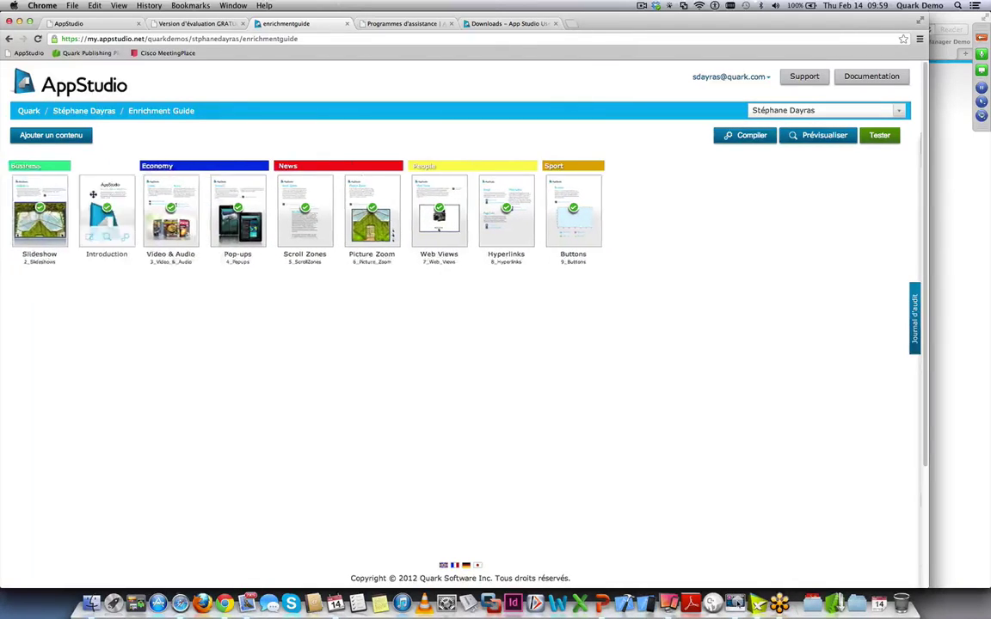
drag(40, 168, 144, 197)
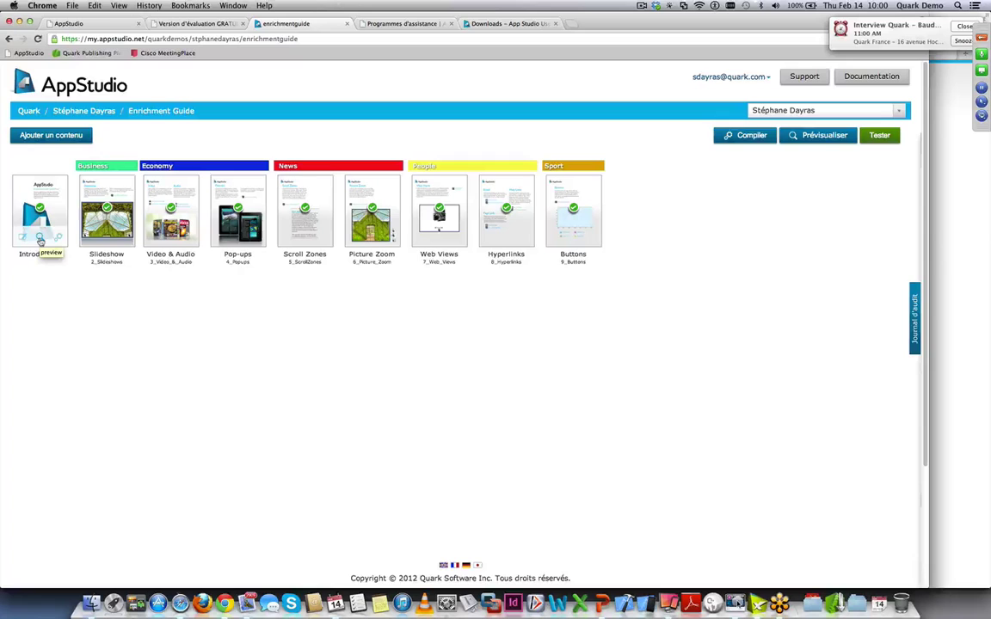
click(40, 241)
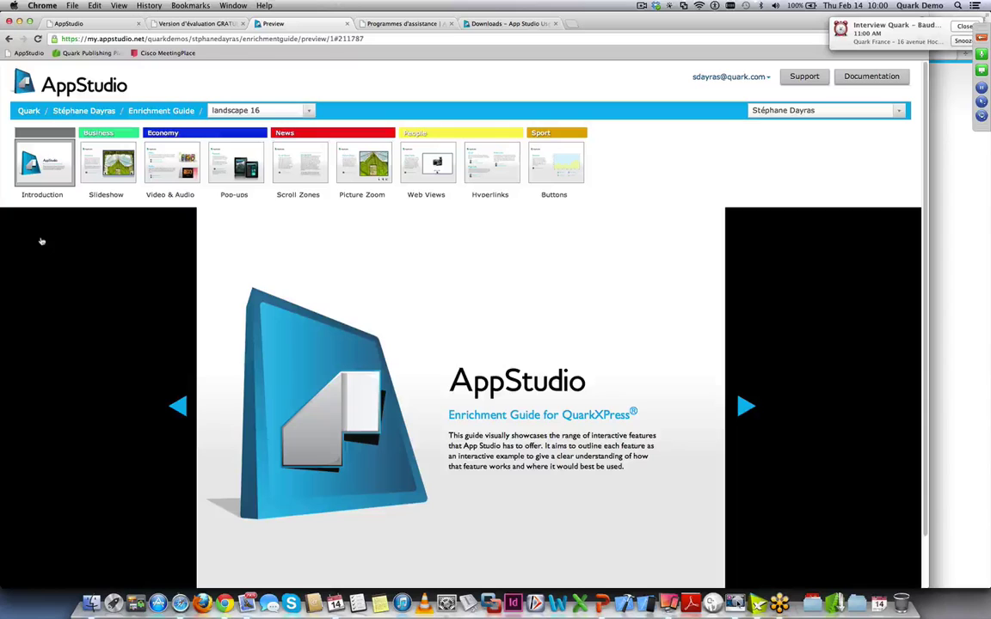
- View the Slideshow page, go back to Introduction, then return to the Enrichment Guide page
click(745, 407)
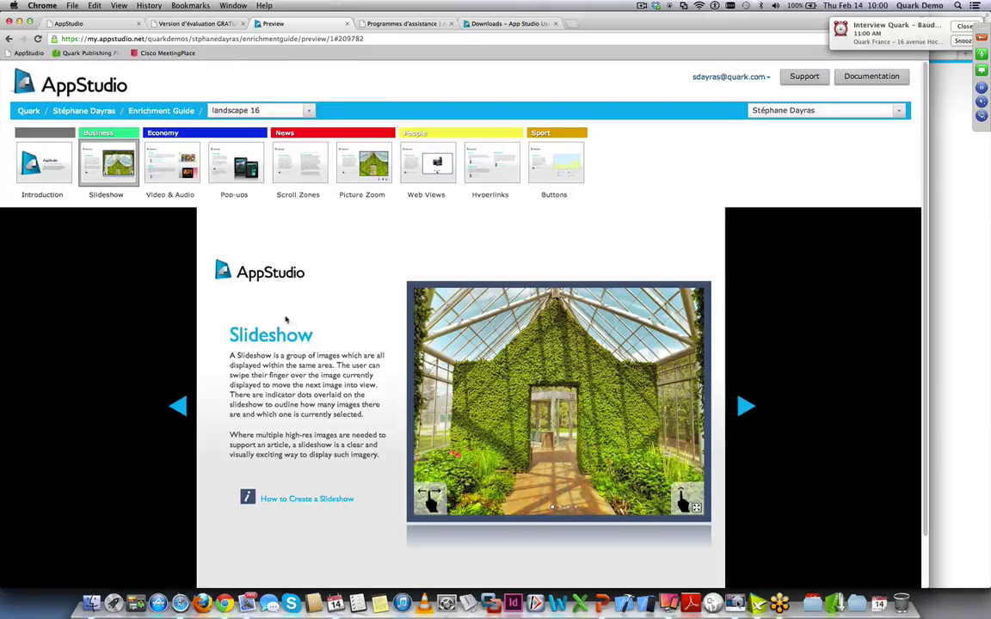
click(52, 150)
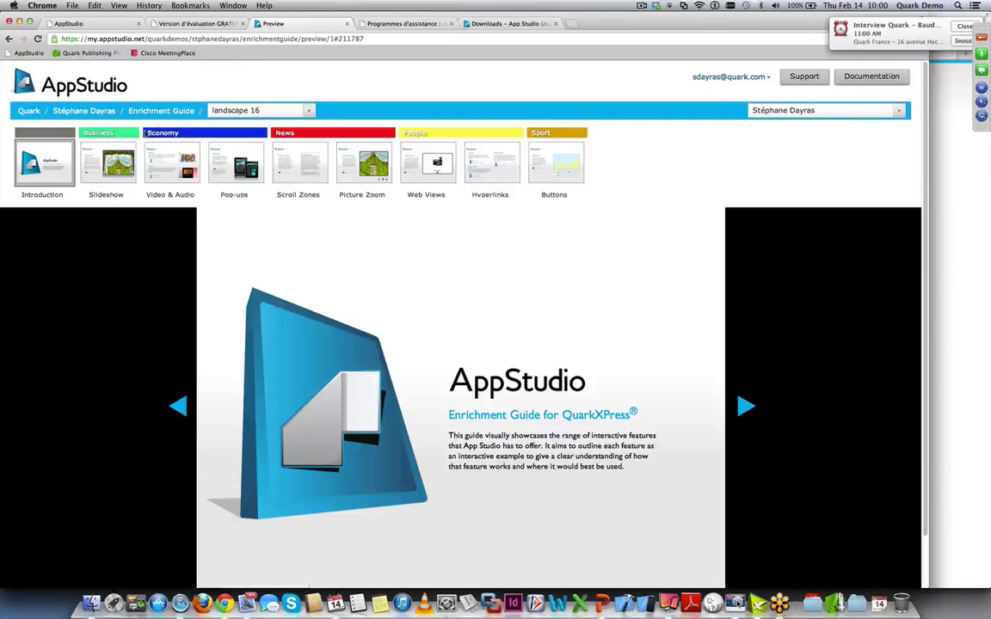
click(161, 111)
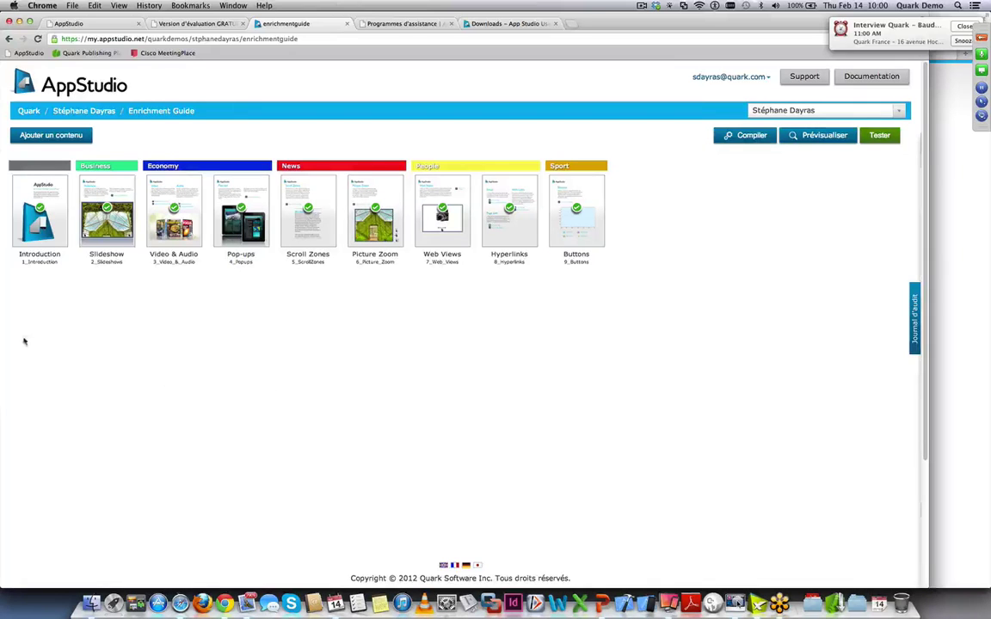
- Set the Introduction article's section to Business in Modifier le contenu and save with Enregistrer
double_click(22, 241)
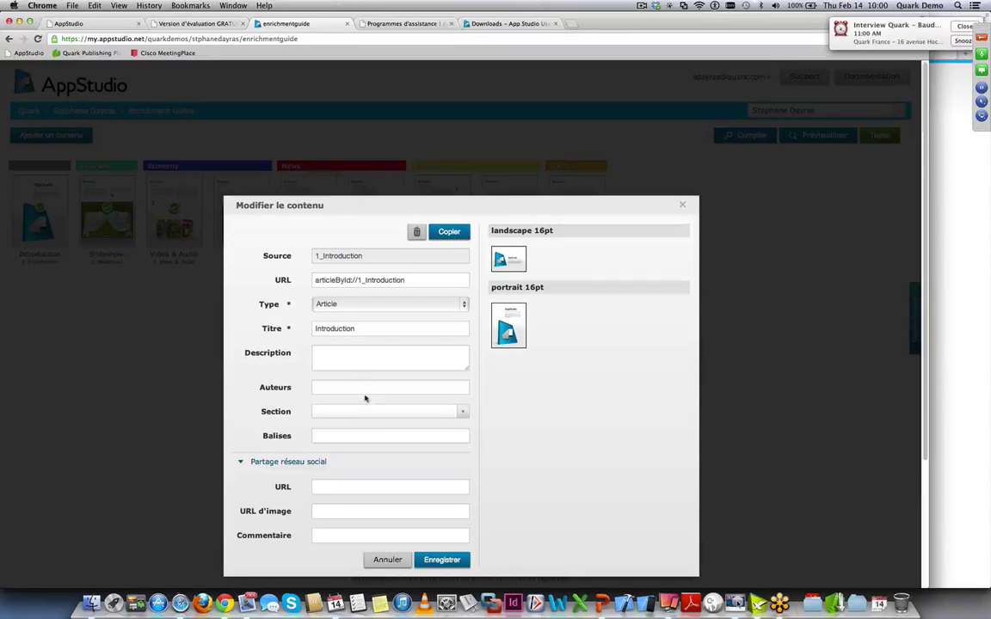
click(462, 411)
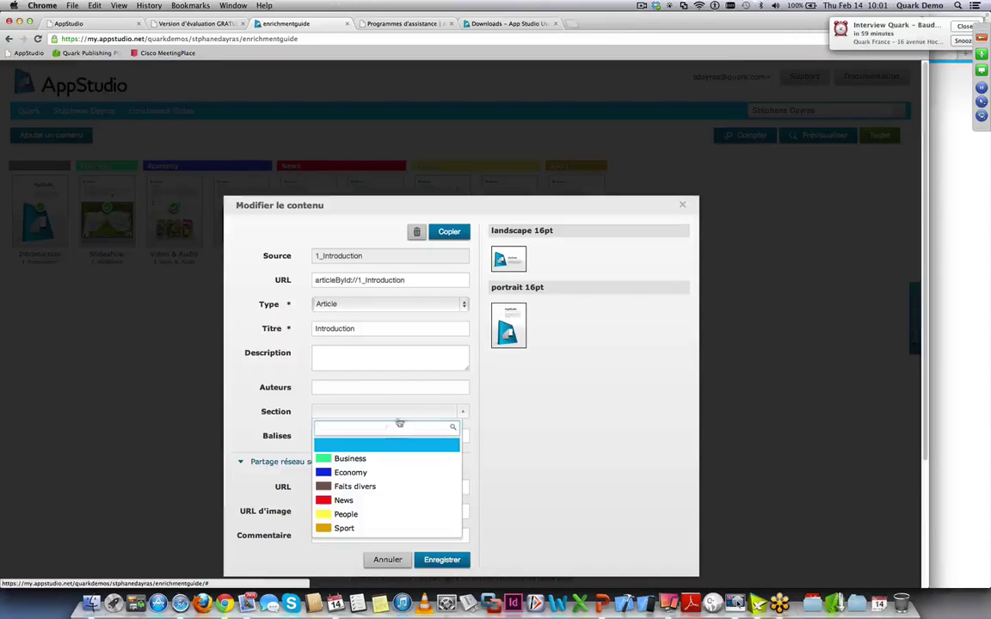
click(376, 460)
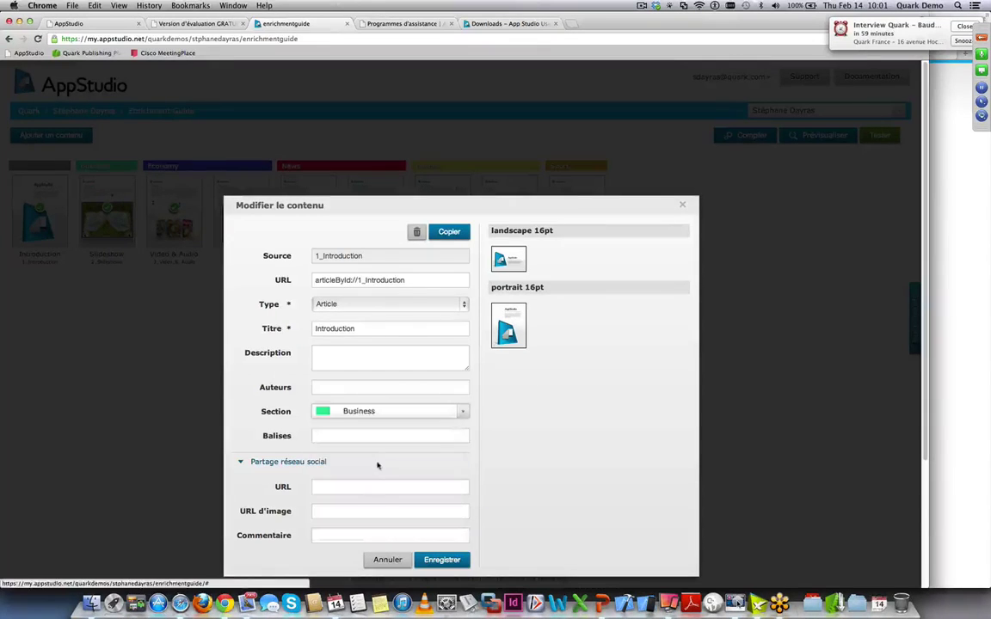
click(336, 436)
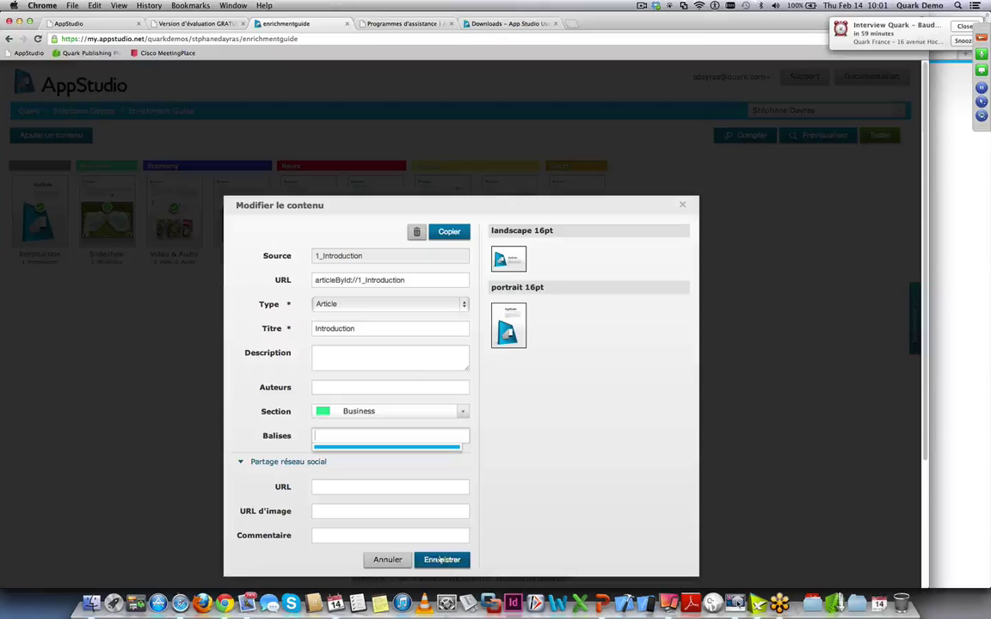
click(439, 560)
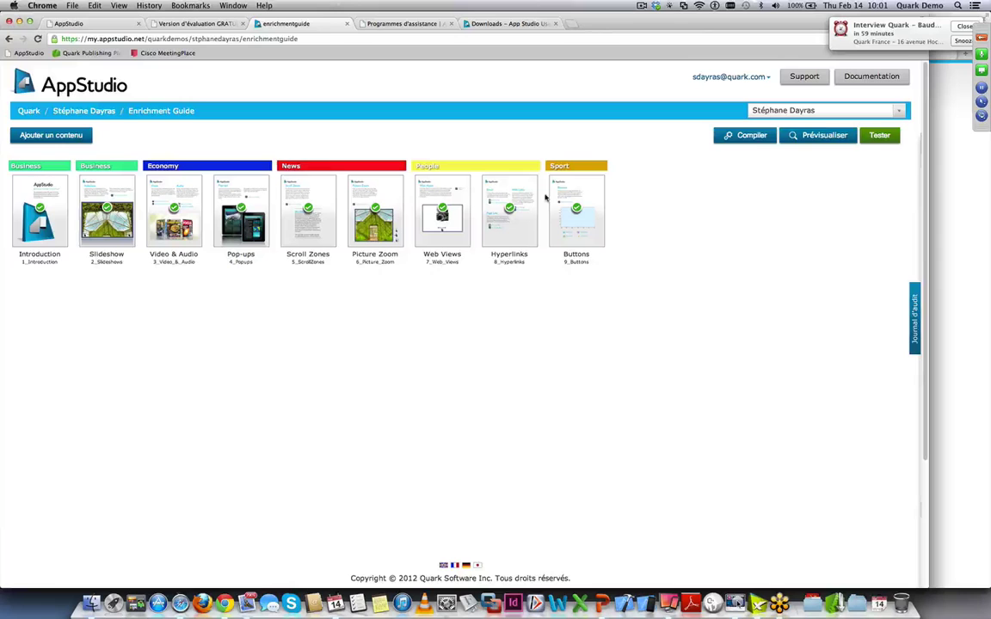
click(866, 22)
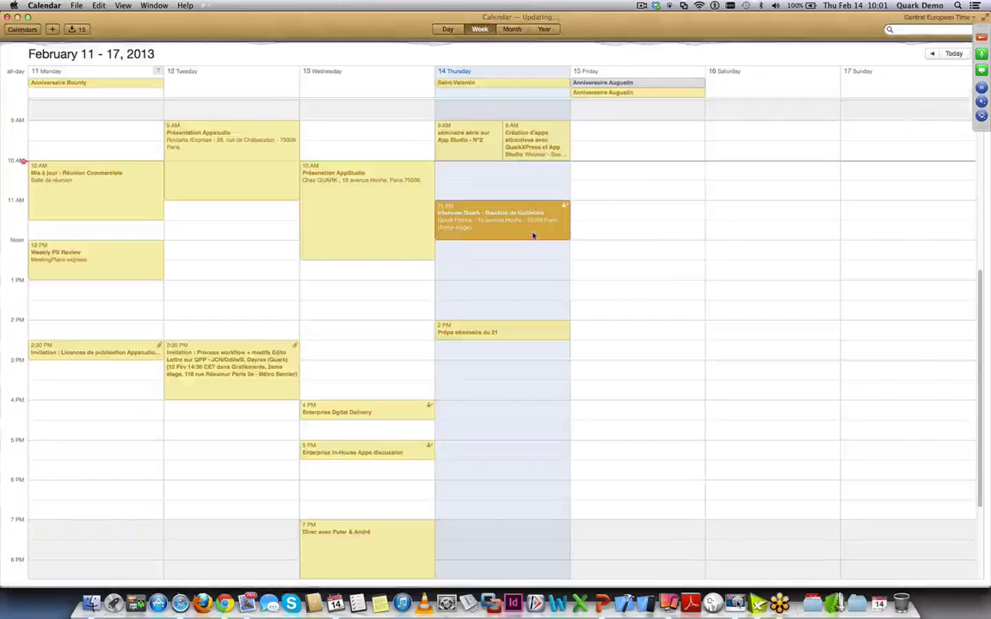
key(super+Tab)
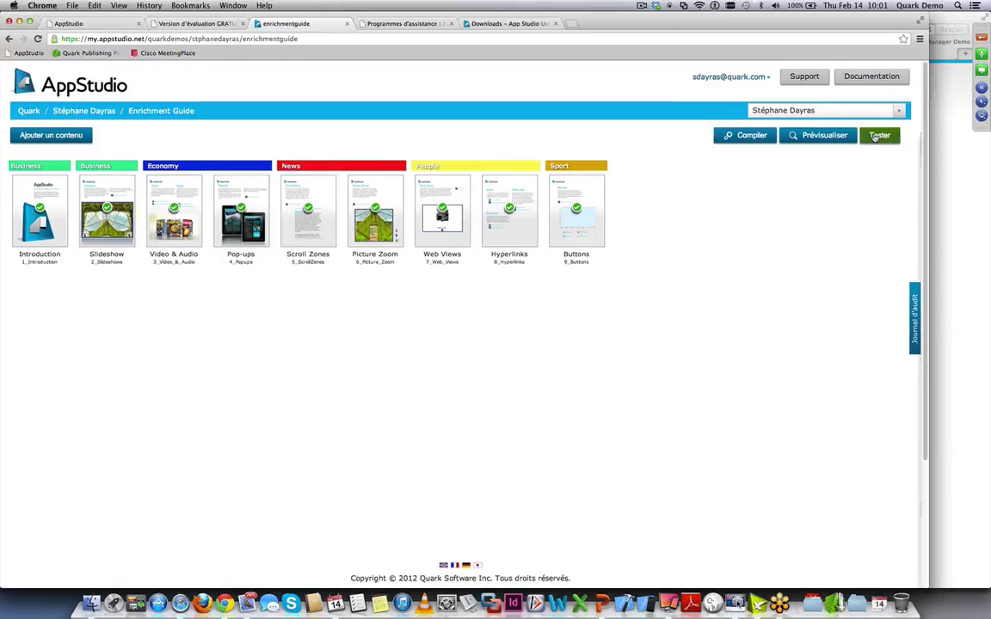
- Start the test deployment of the Enrichment Guide issue with the Tester button
click(877, 135)
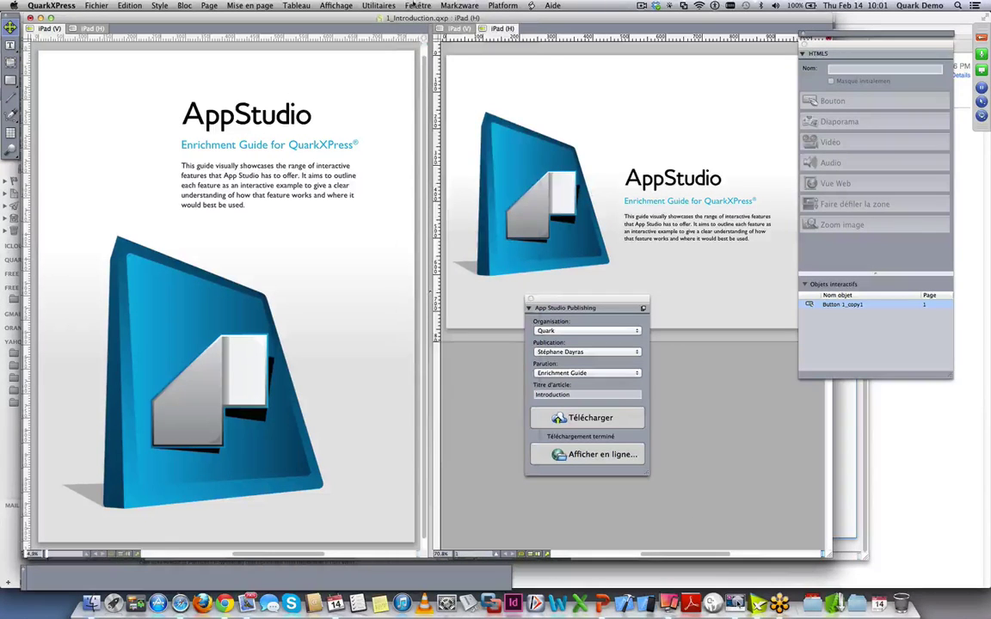
- Bring 2_Slideshows.qxp to the front and show the slideshow's list of slides
click(418, 5)
click(433, 436)
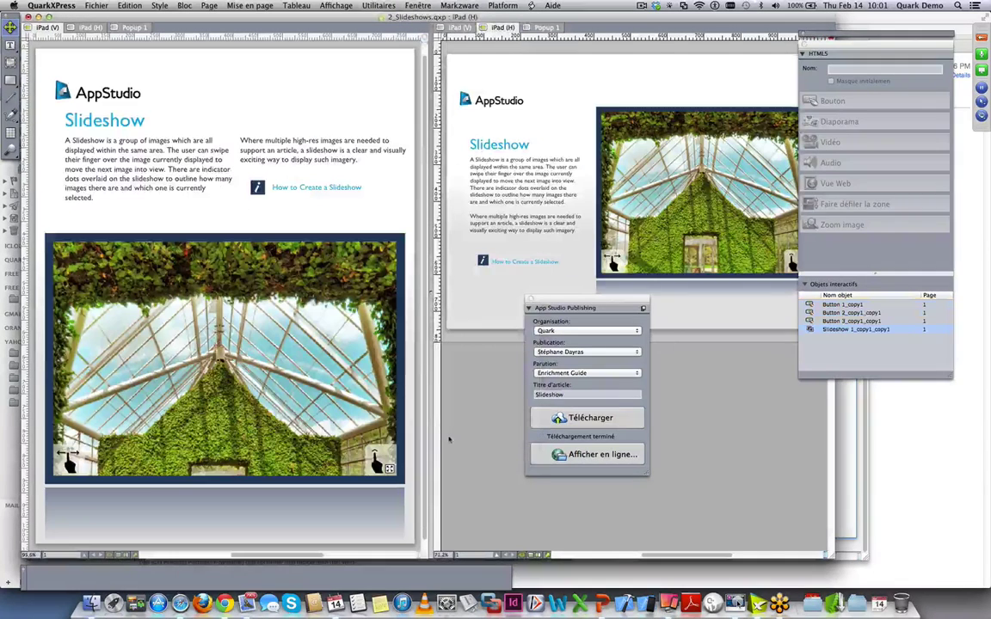
click(847, 330)
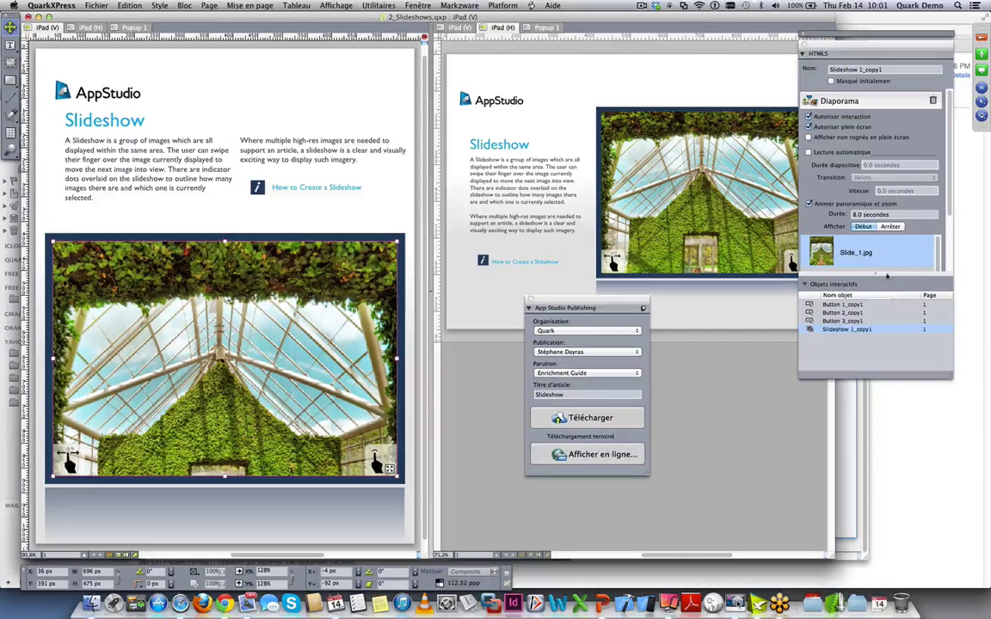
click(806, 284)
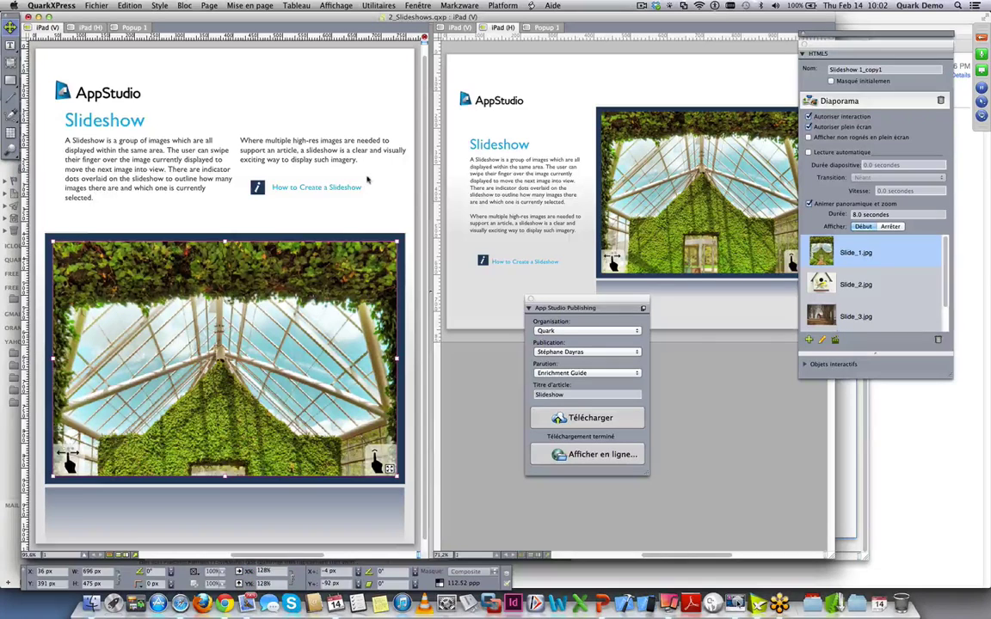
- Open 3_Video_&_Audio.qxp from the Enrichment Guide project folder
click(100, 5)
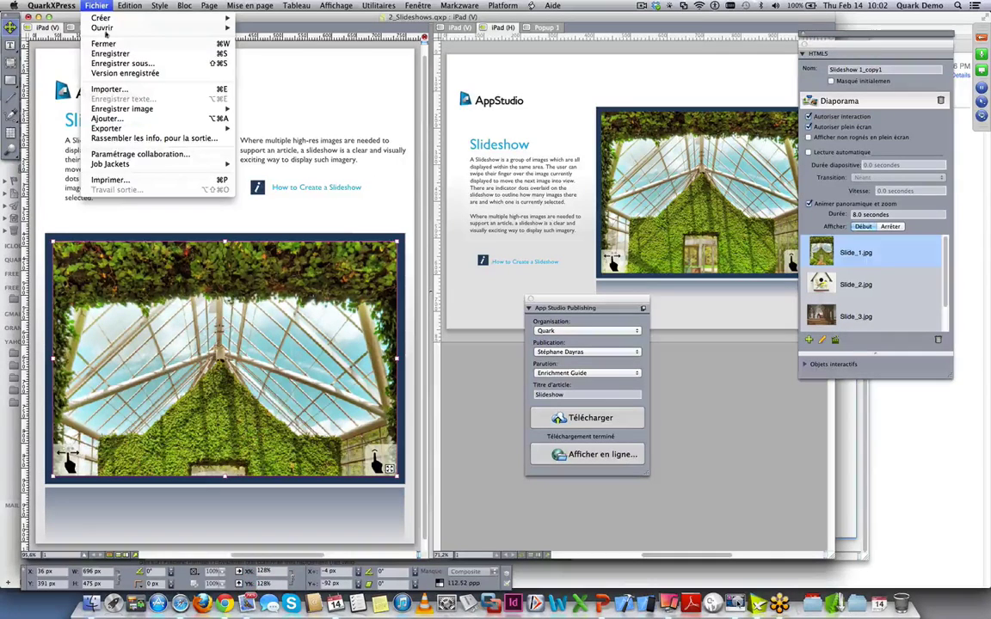
mouse_move(100, 27)
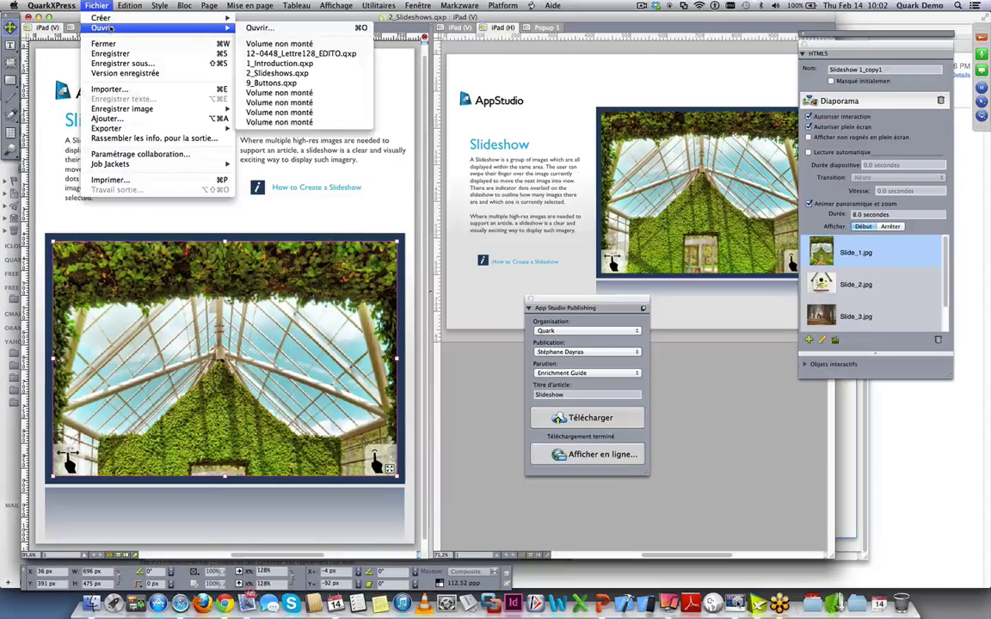
click(280, 28)
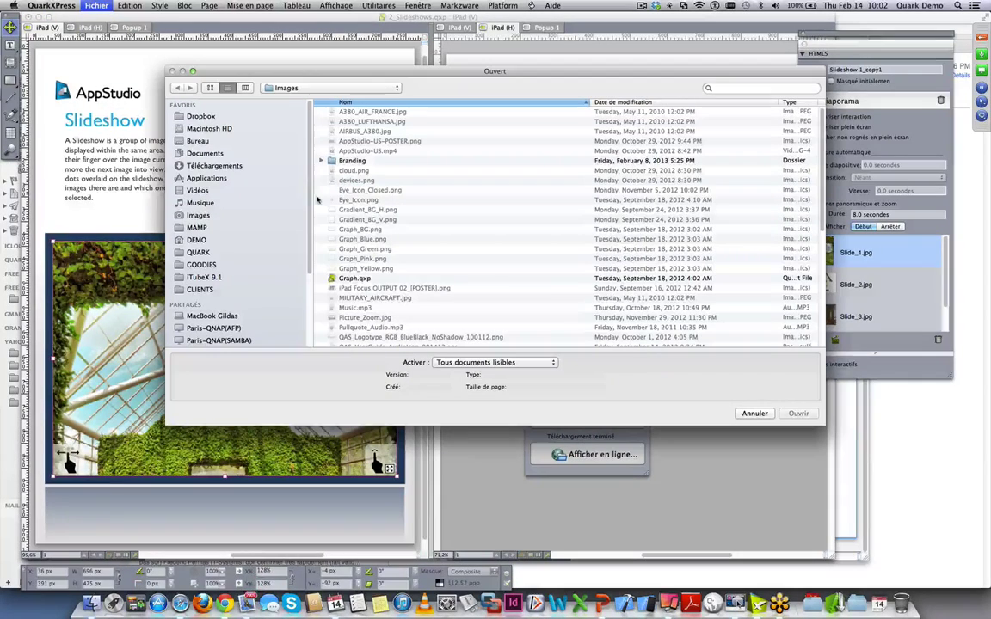
click(372, 89)
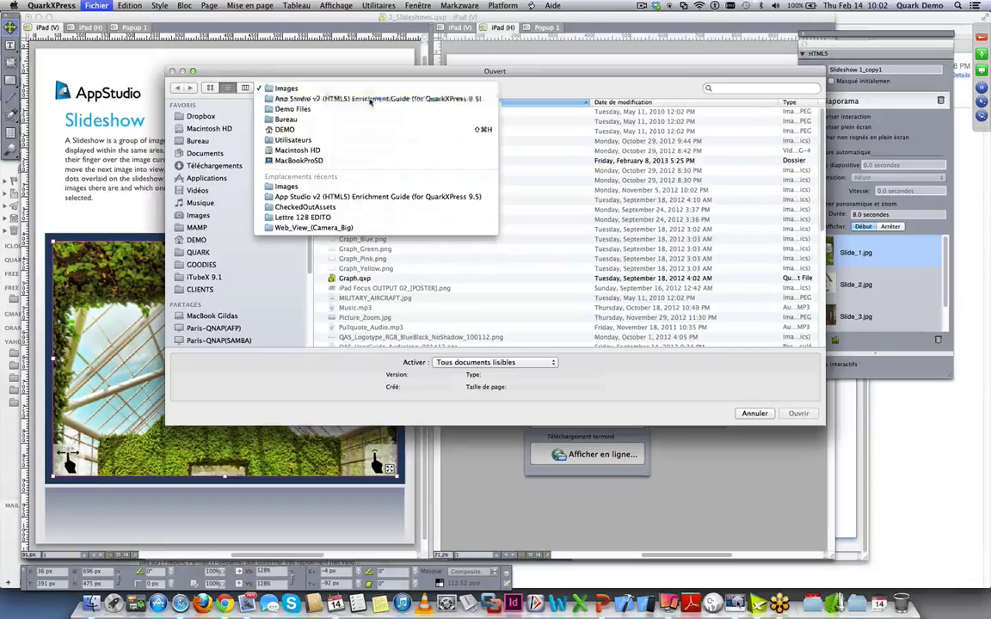
click(370, 98)
click(370, 131)
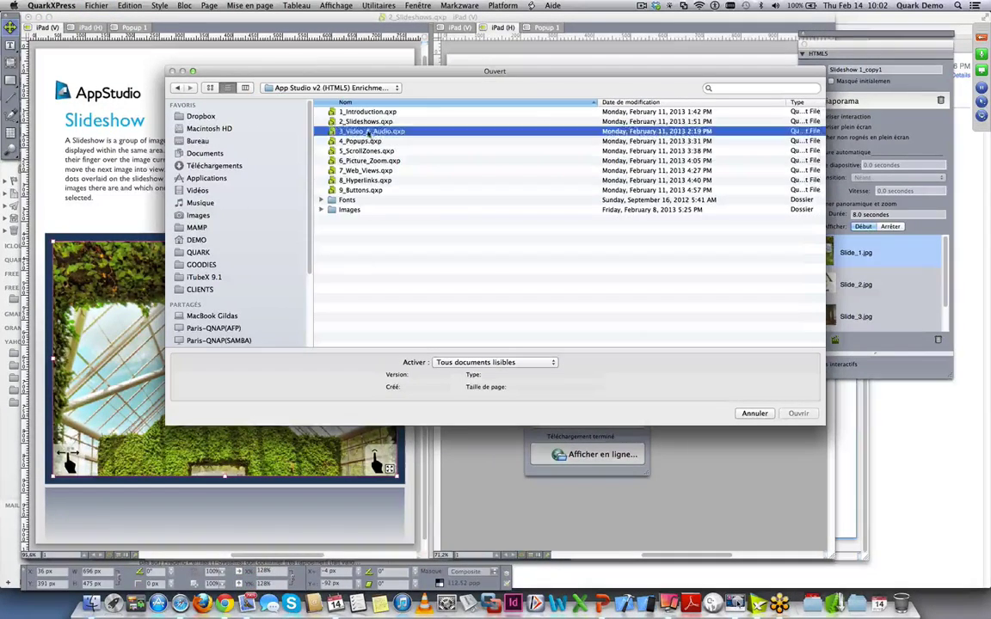
click(798, 414)
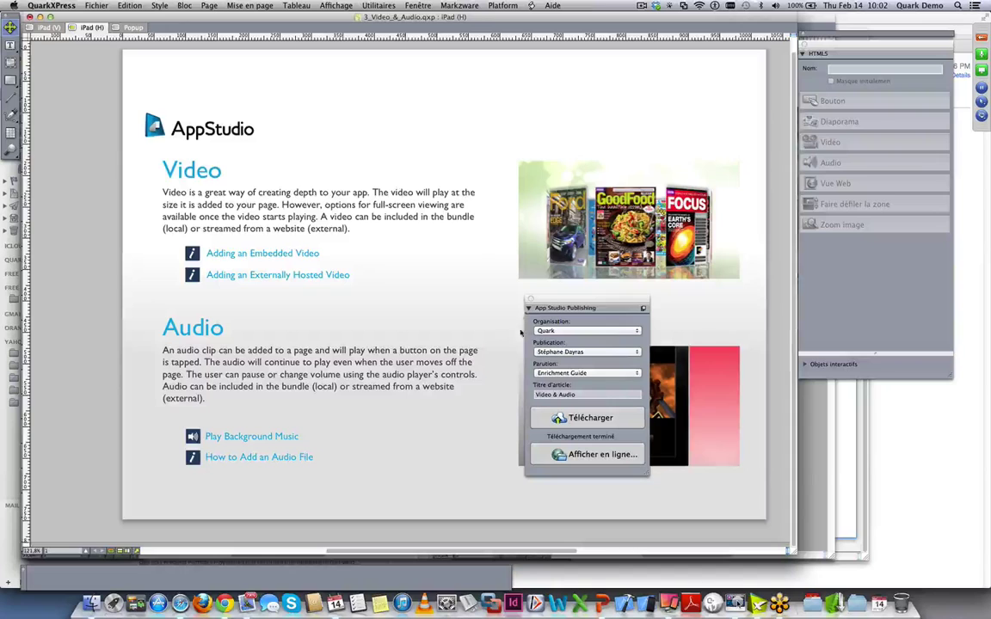
- Inspect the Embedded Video and Externally Hosted Video links on the magazine picture box
drag(541, 299, 828, 372)
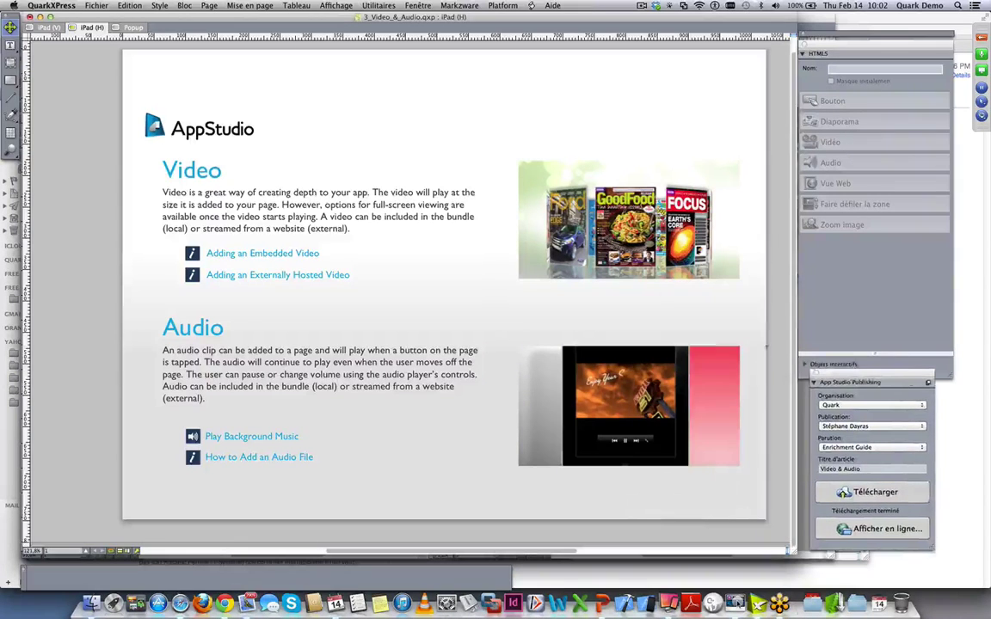
click(538, 249)
click(221, 254)
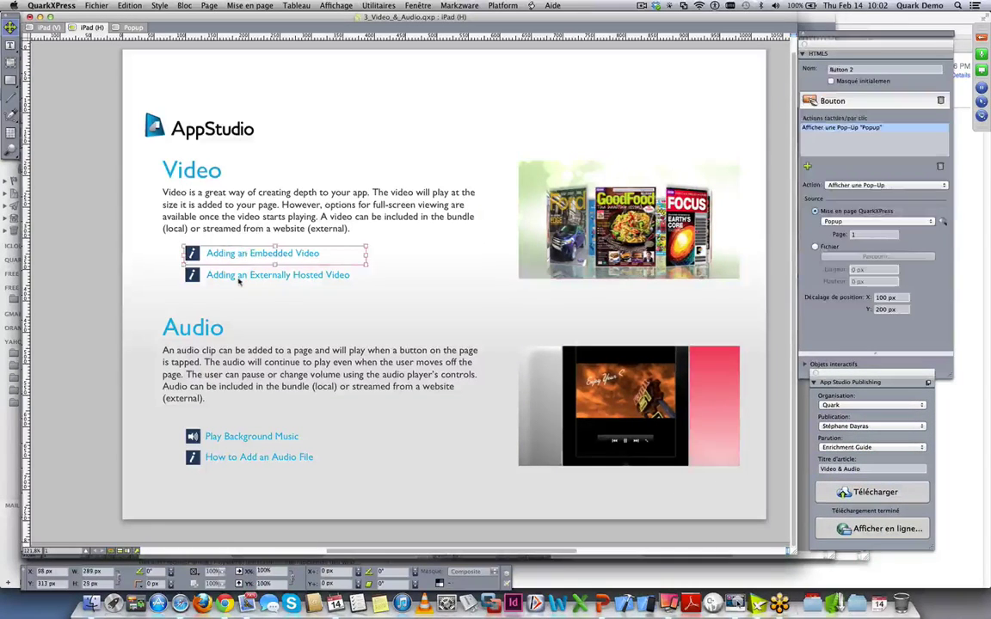
click(239, 276)
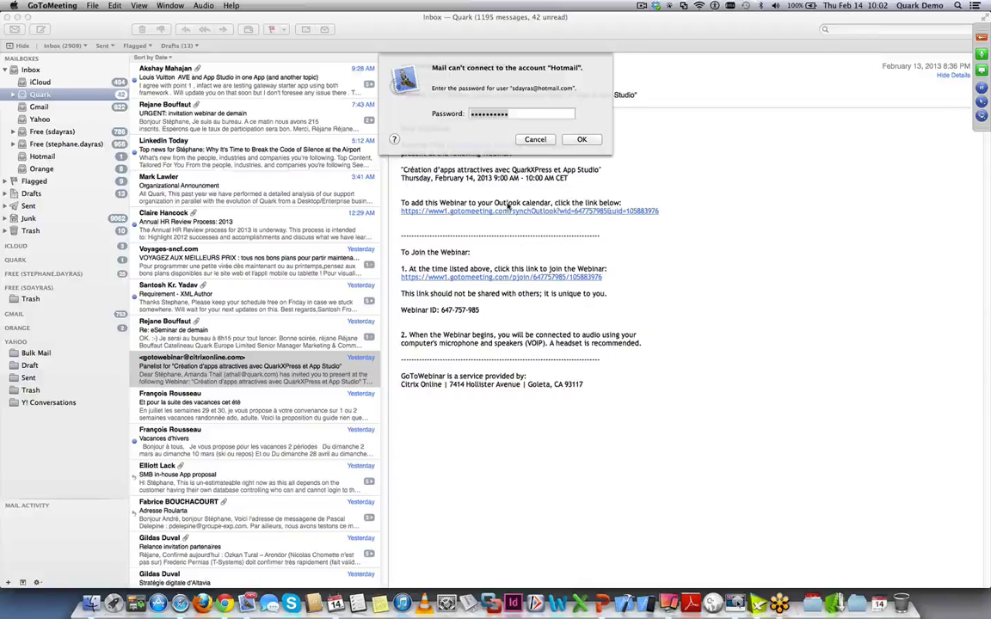
- Cancel the Hotmail password request in Mail
click(536, 138)
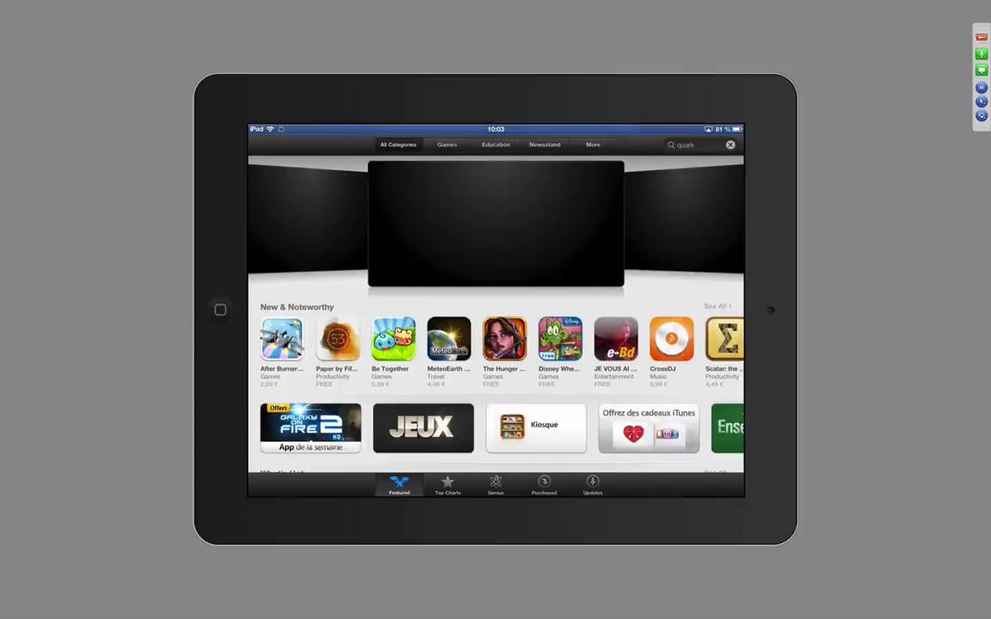
- Search the App Store for 'quark' and open the App Studio Issue Previewer listing
click(685, 145)
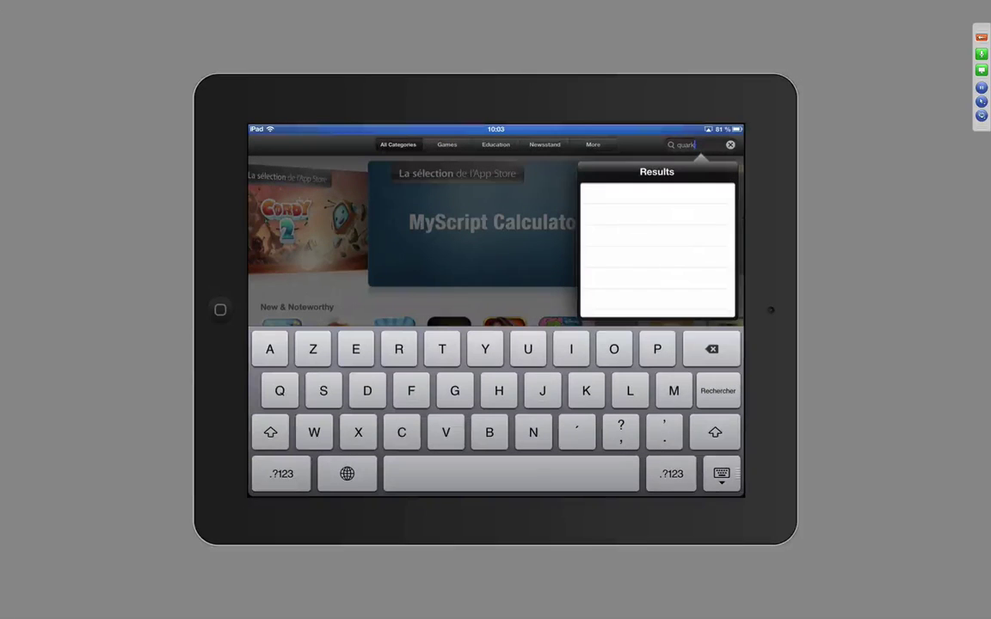
key(Return)
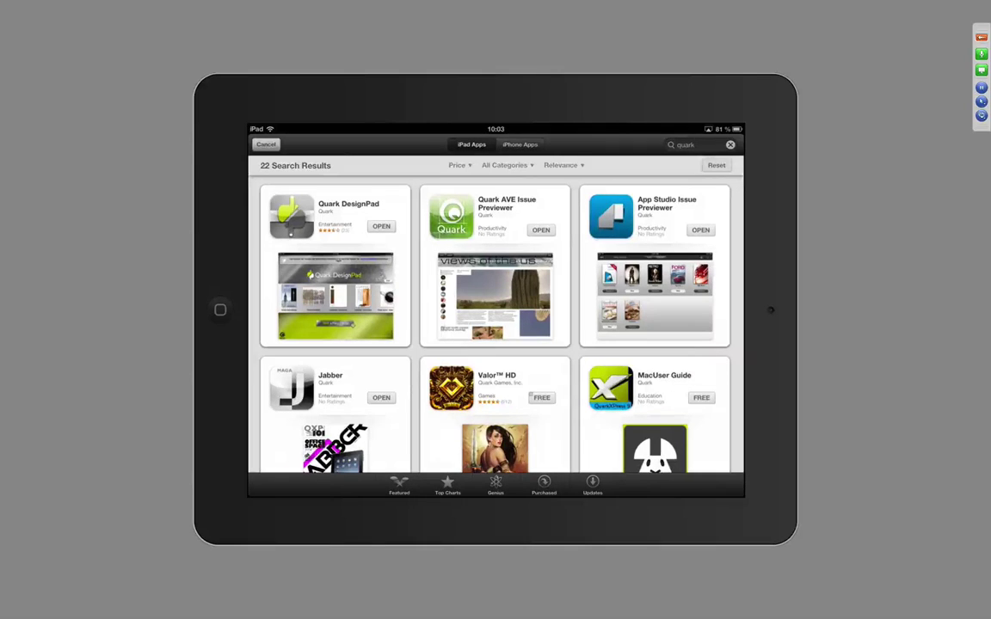
click(654, 215)
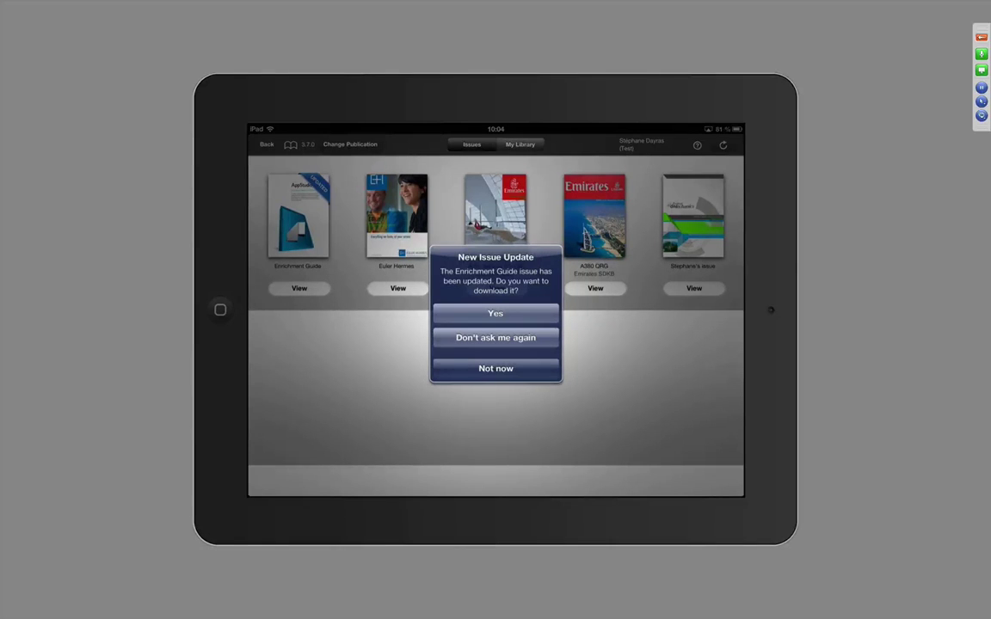
- Answer the New Issue Update alert and view the Enrichment Guide issue
click(496, 337)
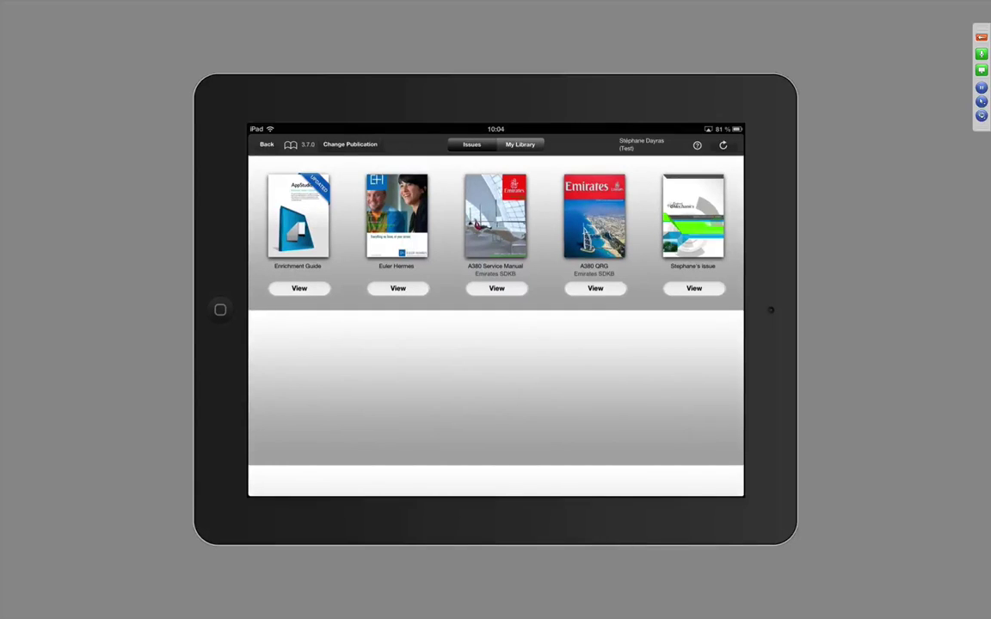
click(299, 288)
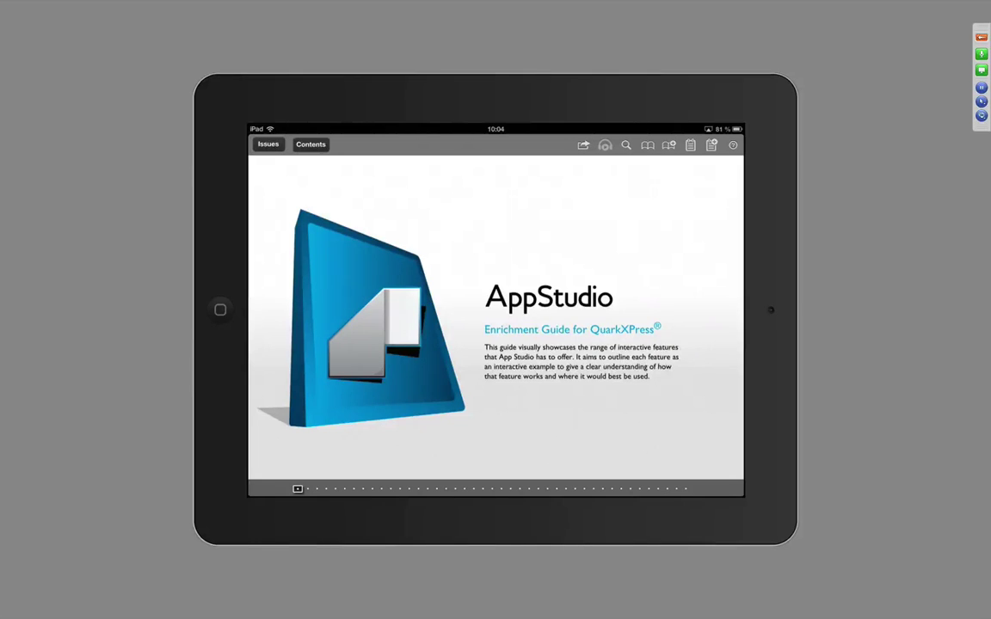
- Page forward to the Slideshow page and play the issue's background audio
click(346, 488)
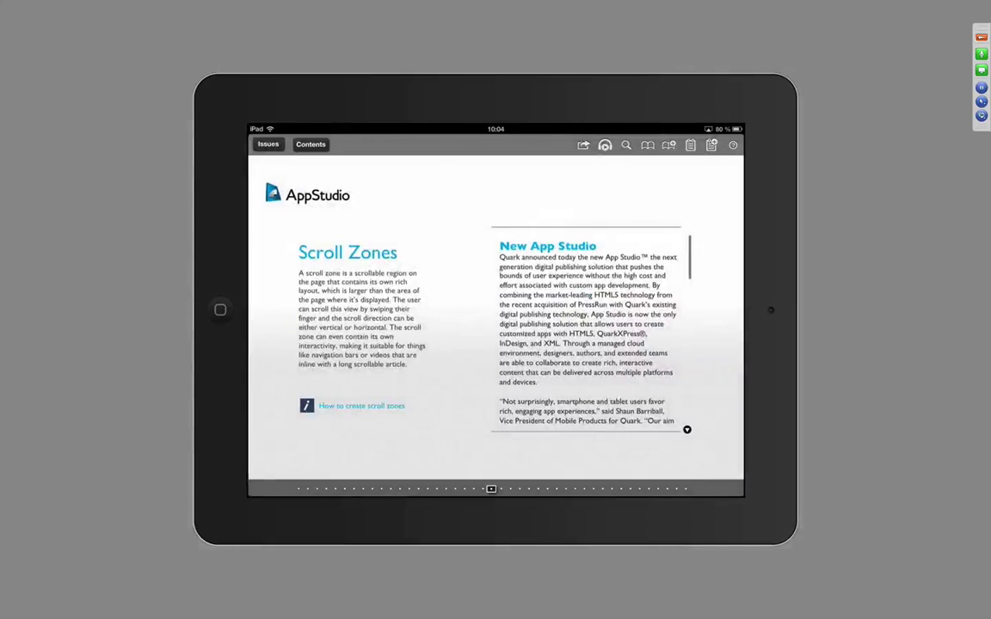
scroll(589, 327, down, 5)
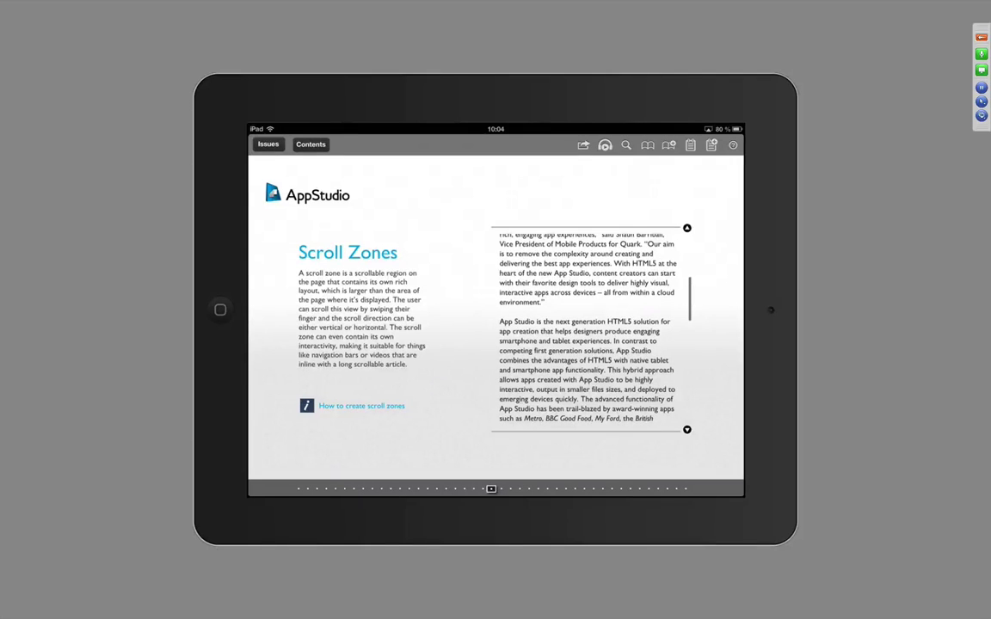
click(605, 145)
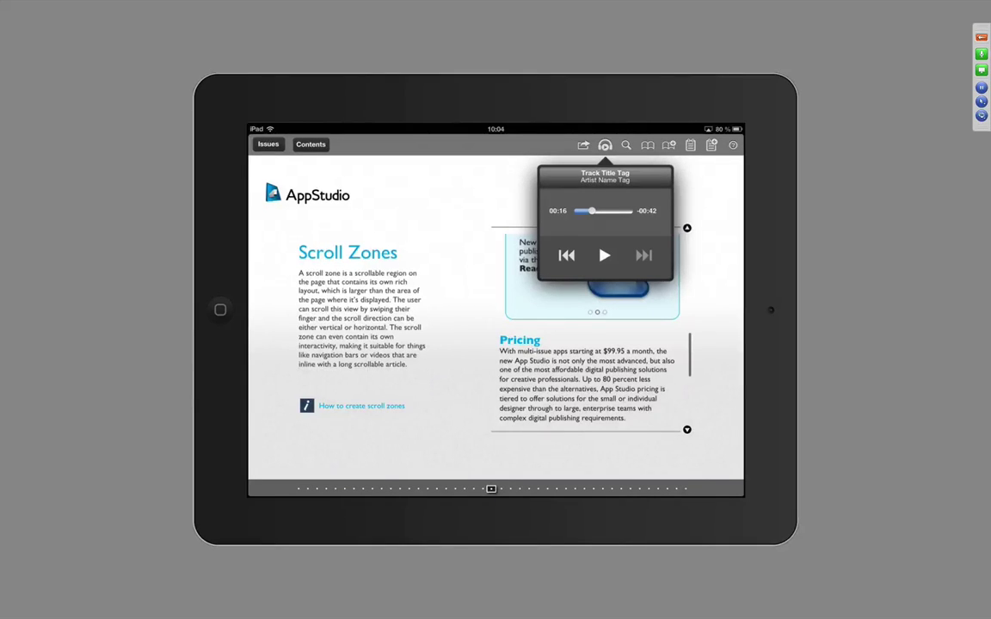
- Search the issue for 'Slideshow', then open Introduction from the contents grid
click(626, 145)
click(611, 196)
text(Slideshow)
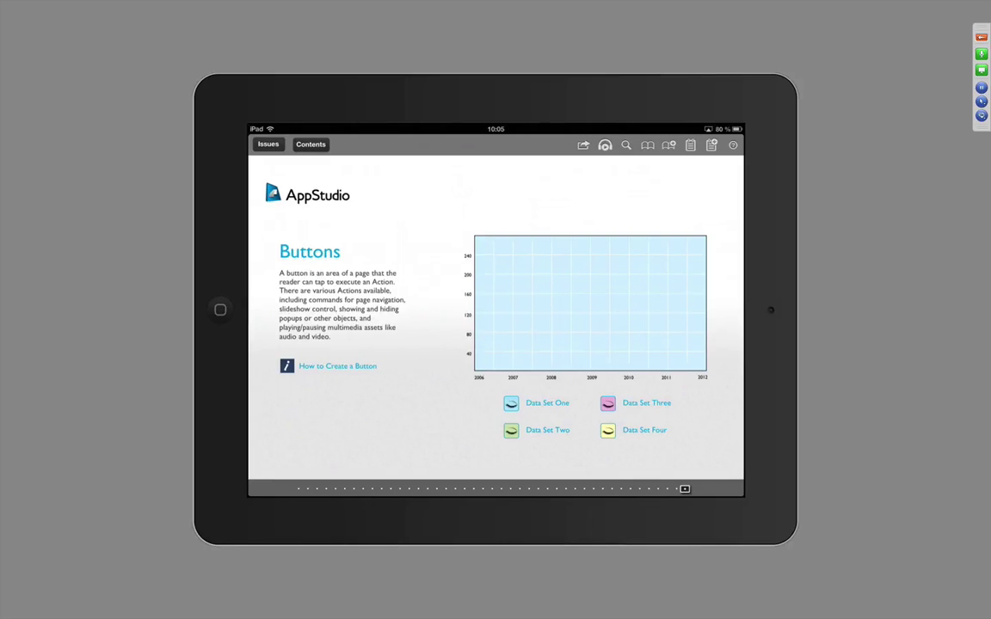
click(268, 144)
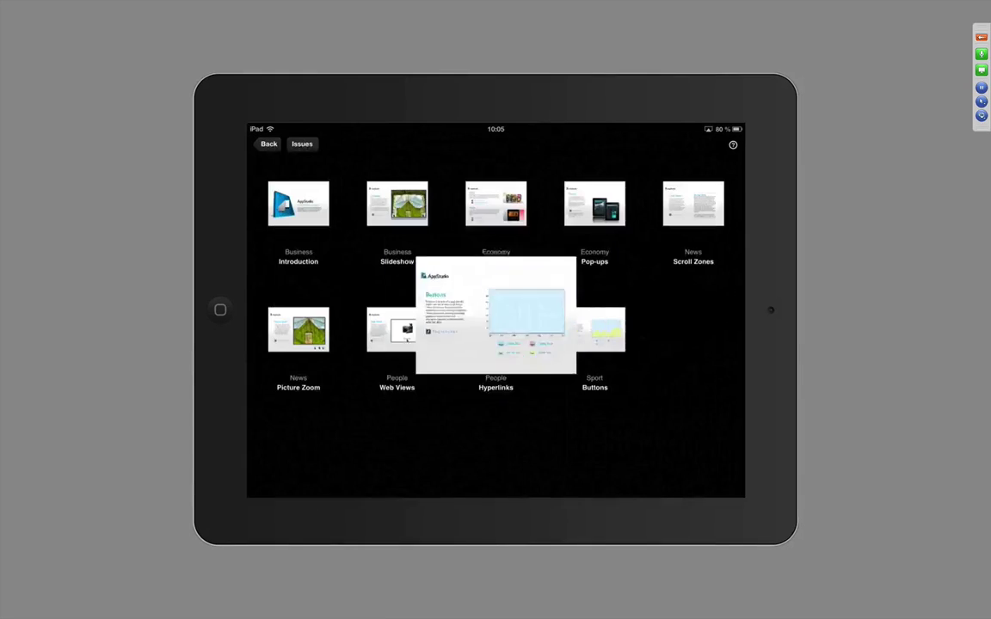
click(298, 204)
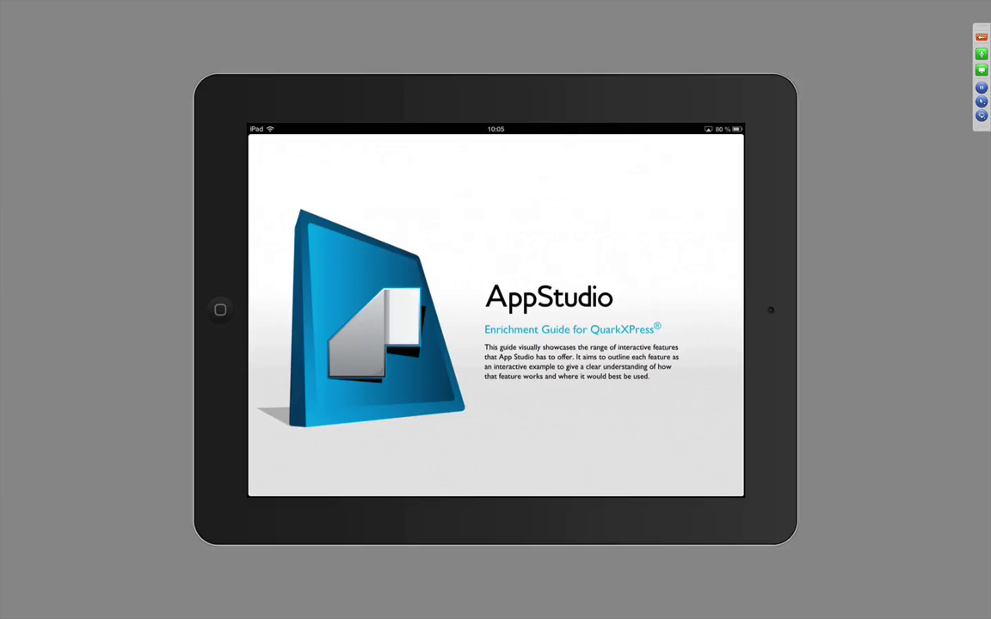
- Go to the iPad home screen and launch then close Emirates from the Quark folder
key(super+shift+h)
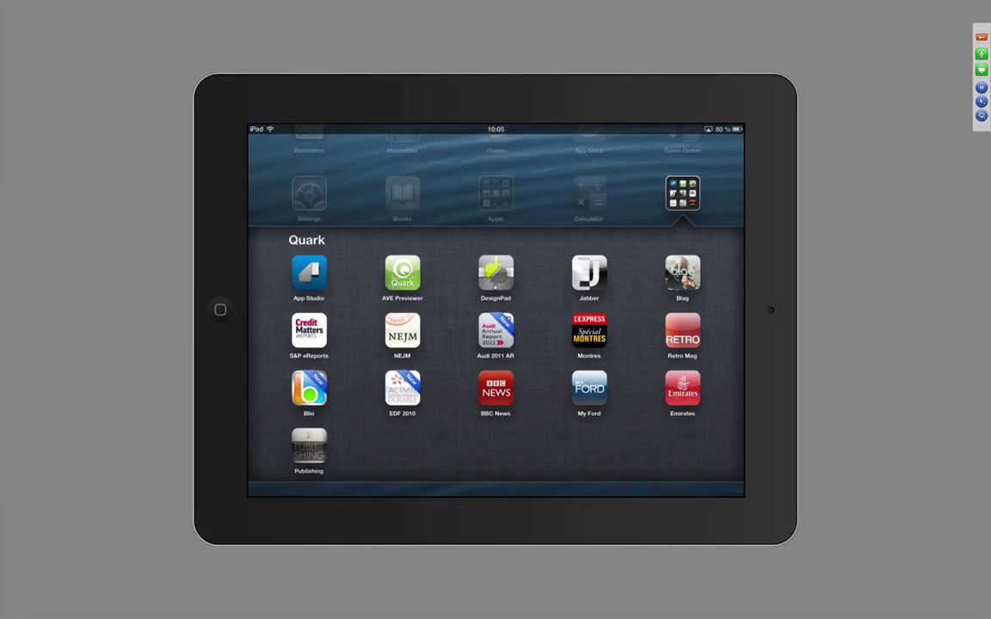
key(super+shift+h)
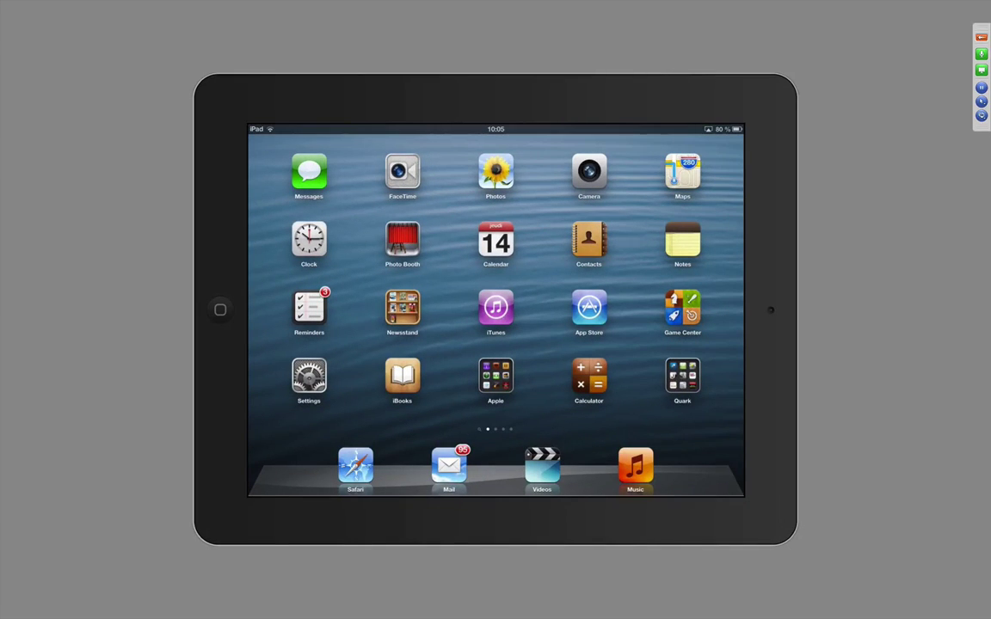
click(683, 376)
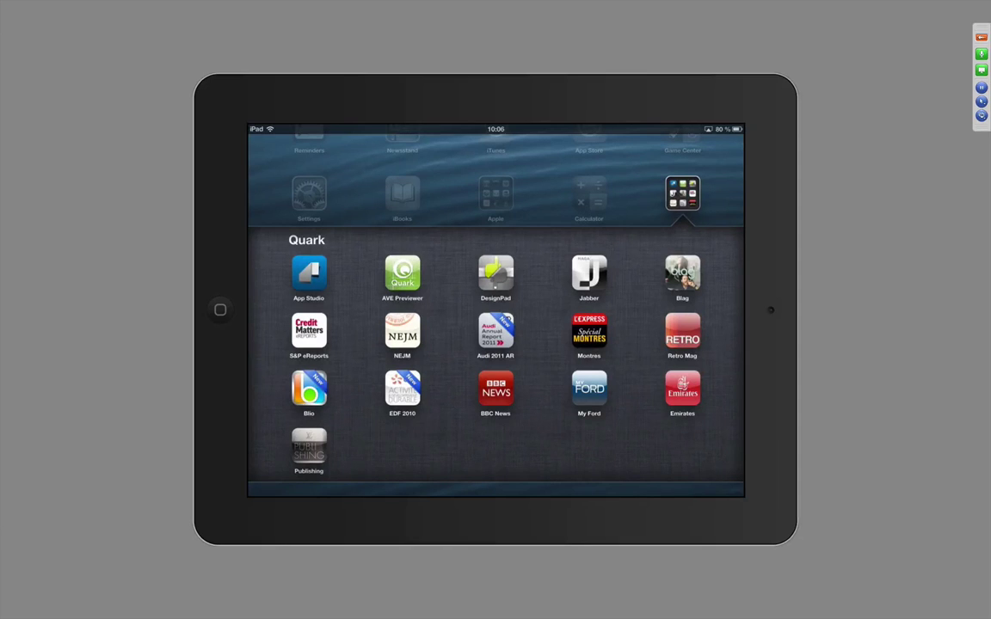
click(682, 389)
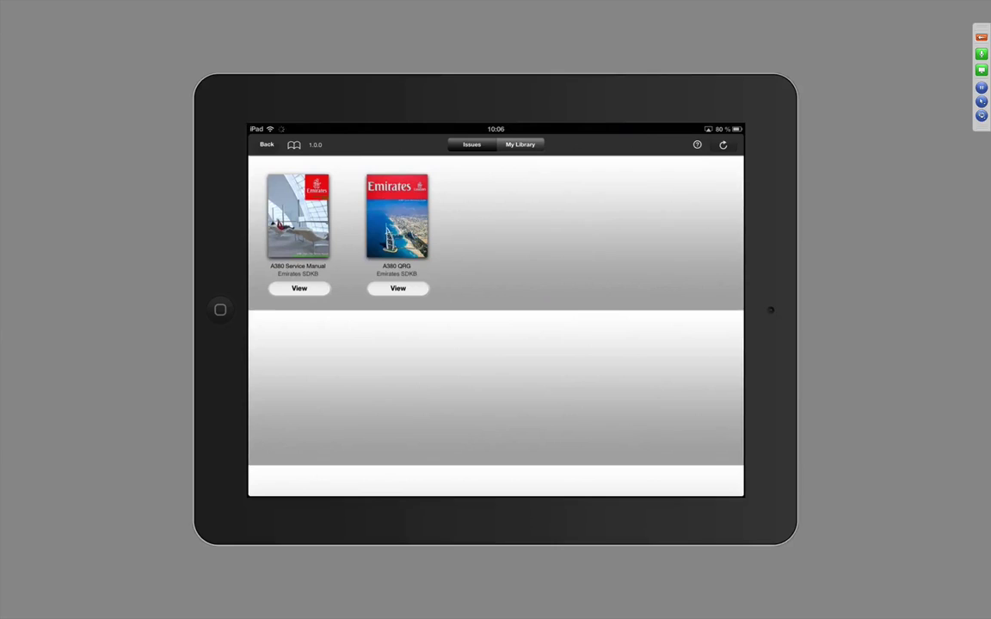
key(super+shift+h)
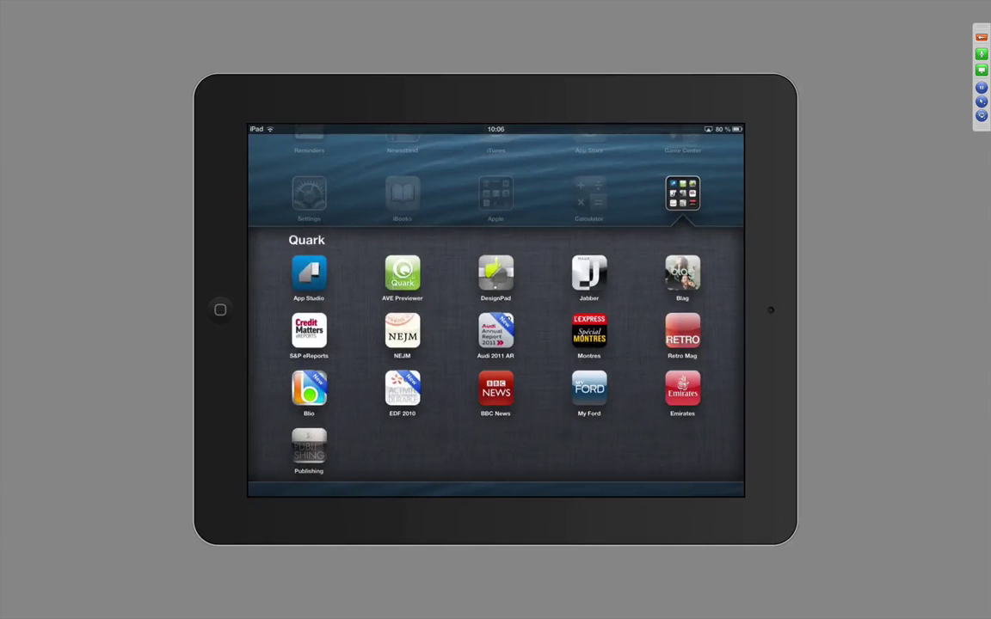
key(super+shift+h)
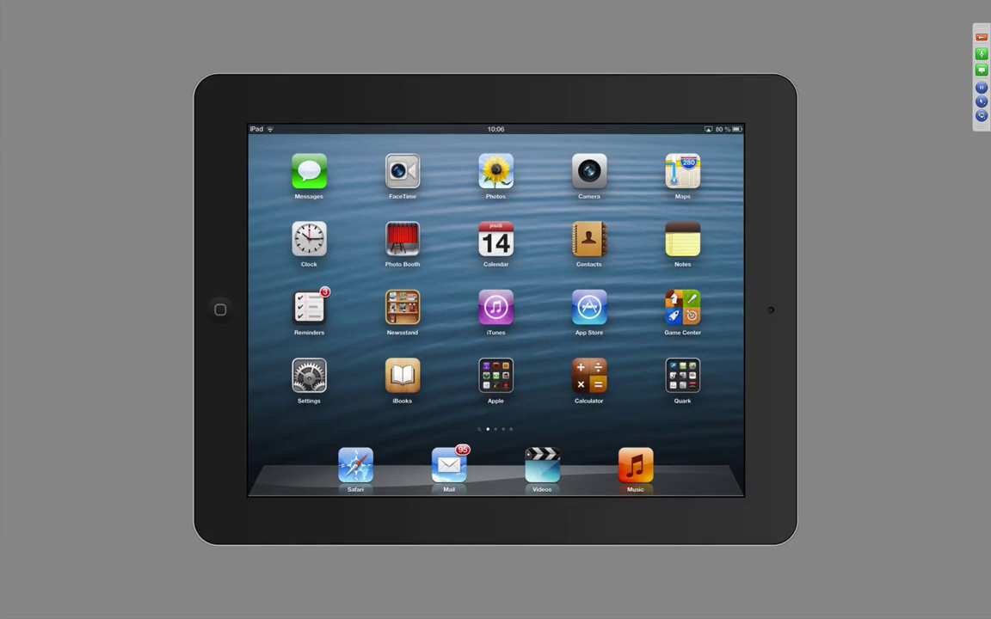
- Turn off AirPlay mirroring from the multitasking bar's playback controls
key(super+shift+h)
key(super+shift+h)
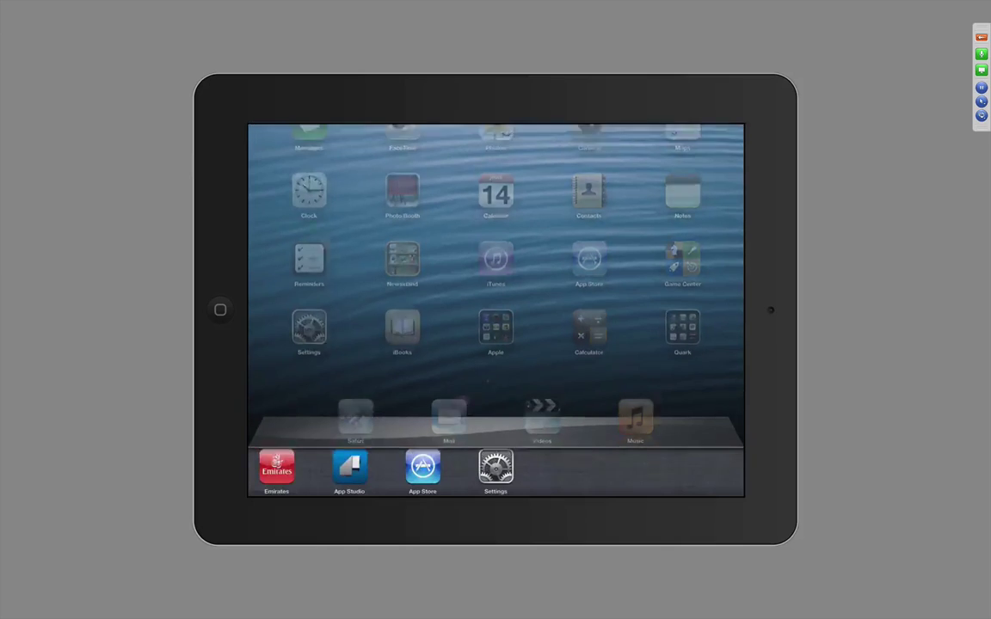
drag(310, 468, 654, 469)
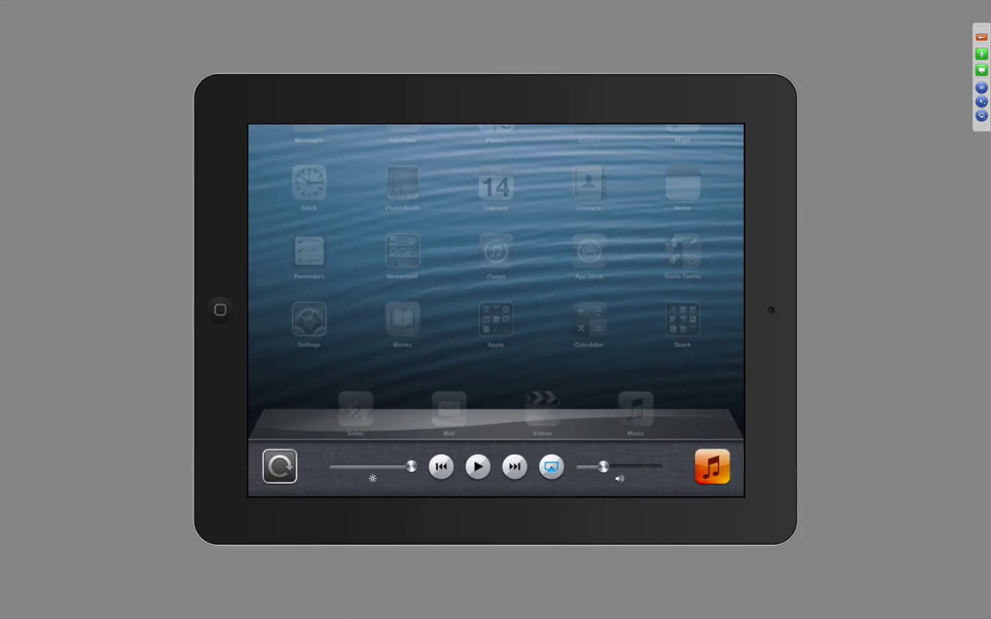
click(551, 466)
click(595, 374)
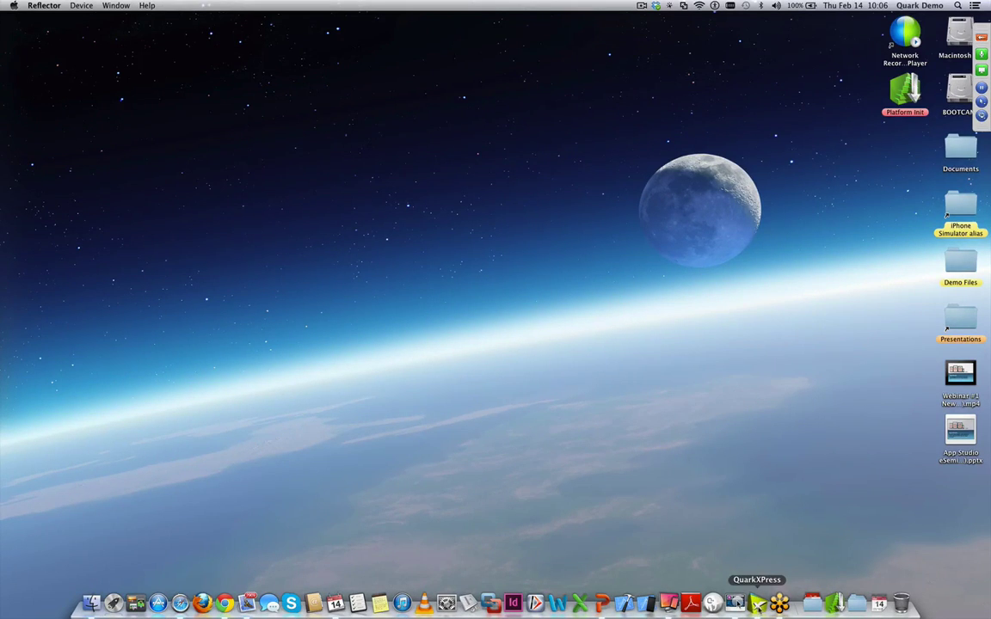
- Glance at the Video & Audio layout in QuarkXPress, then return to the Enrichment Guide issue in the portal
click(758, 604)
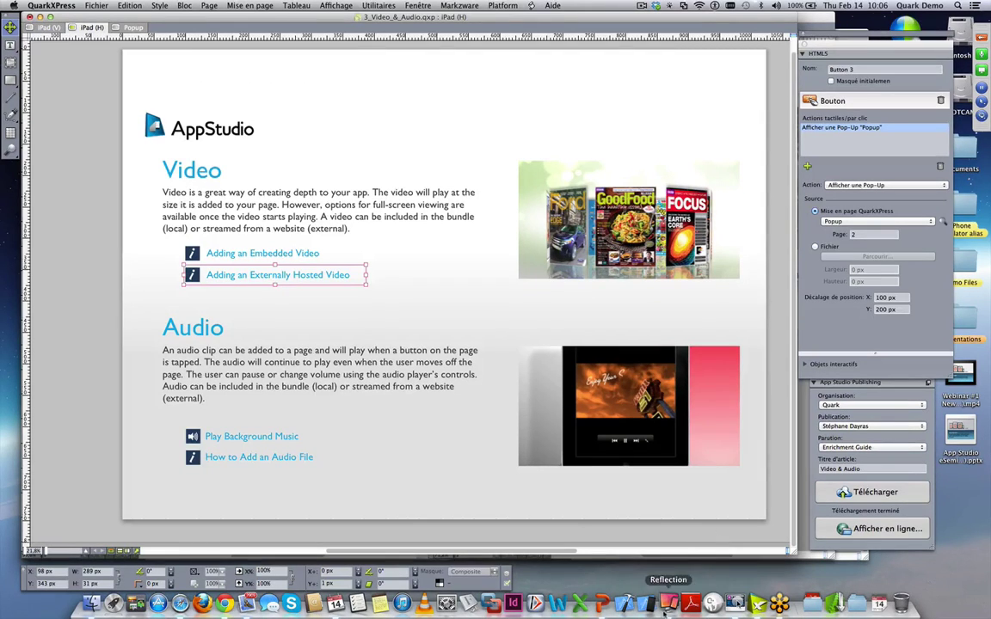
click(222, 602)
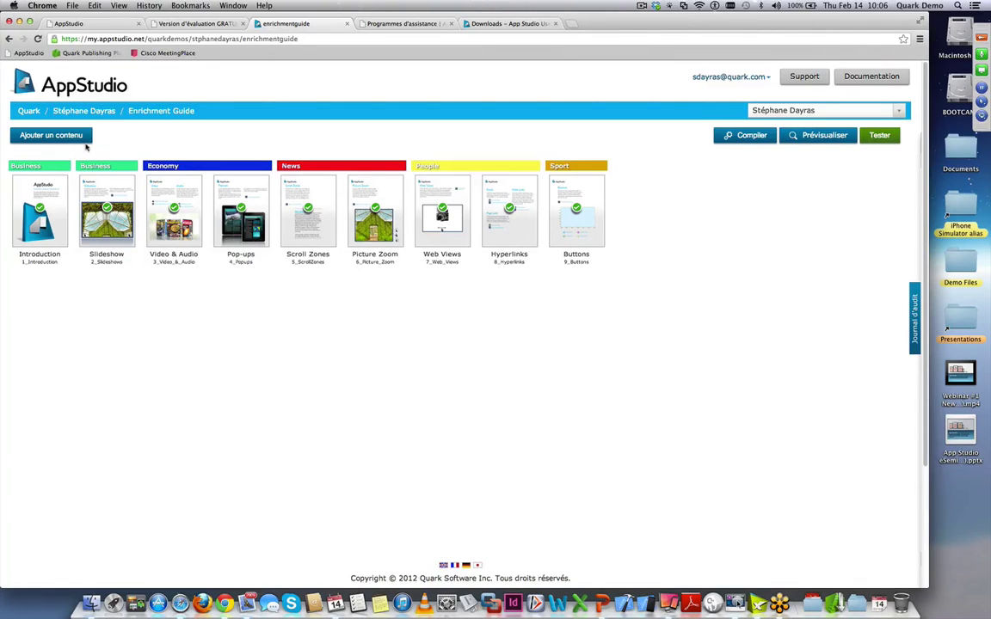
- Start an iOS Universal app build from the account's Gestionnaire d'applis list
click(79, 114)
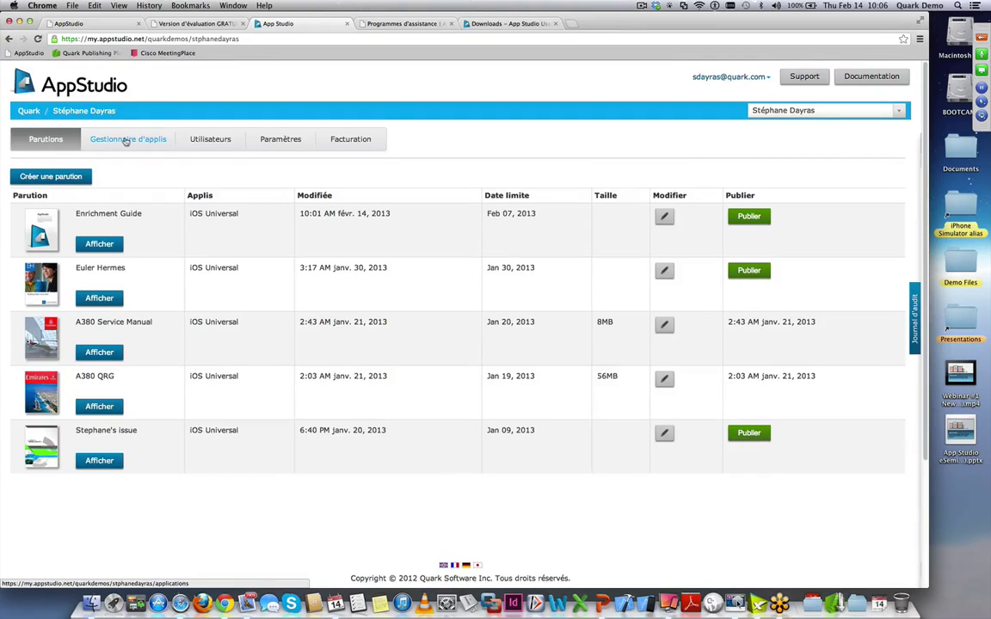
click(125, 142)
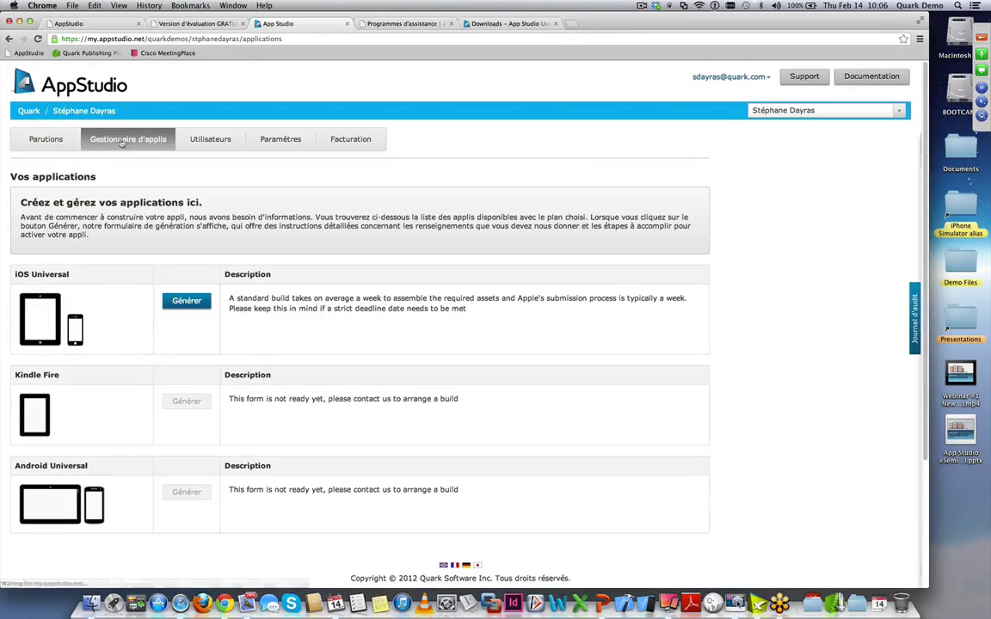
click(189, 301)
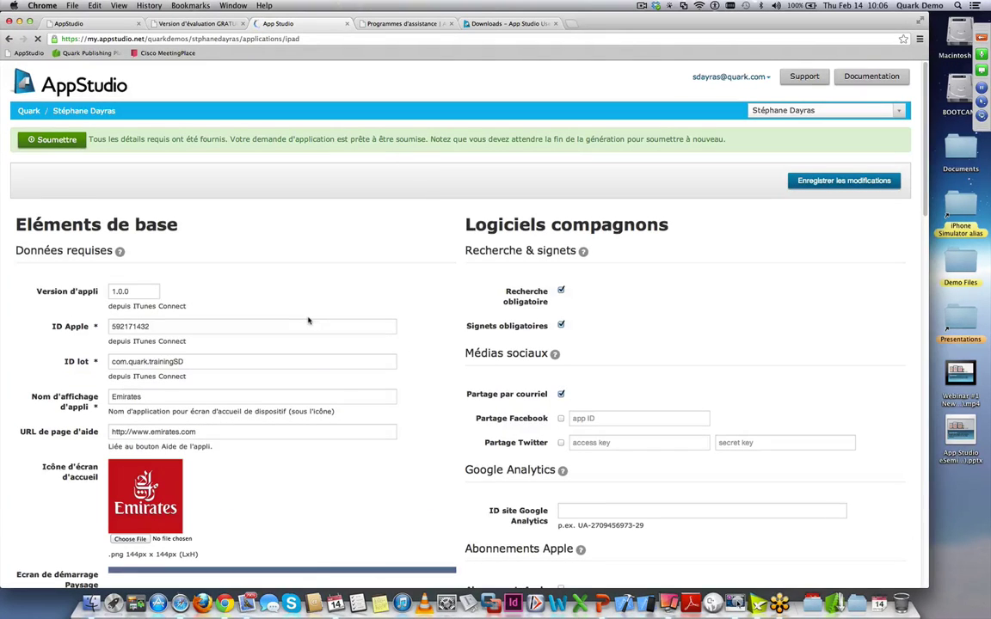
- Review the iOS build form settings, then bring back the eSeminar deck at slide 8, 'Démo Portail App Studio'
scroll(315, 323, down, 5)
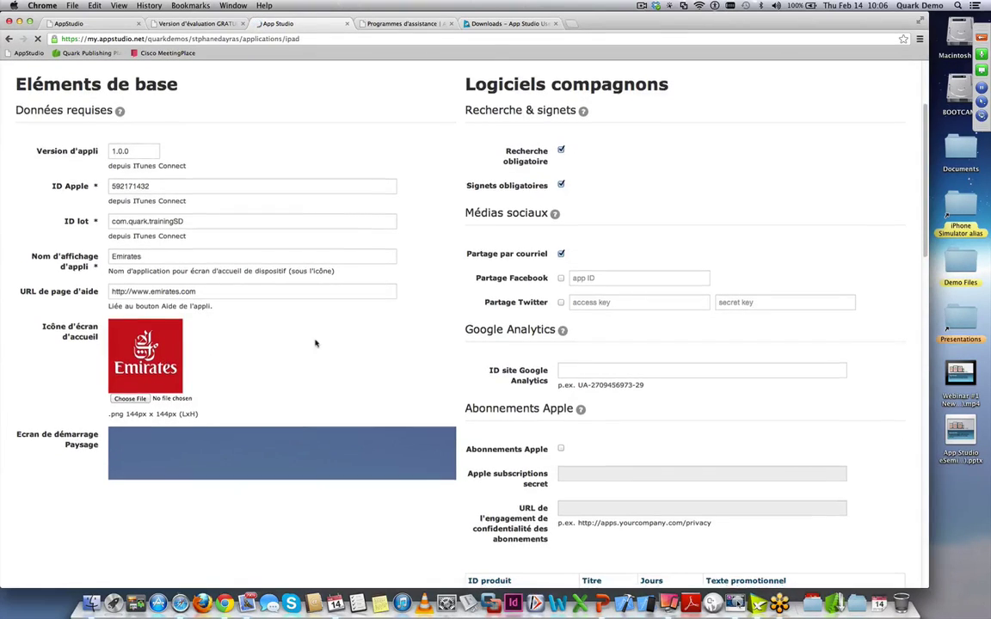
scroll(316, 343, down, 5)
scroll(317, 342, down, 9)
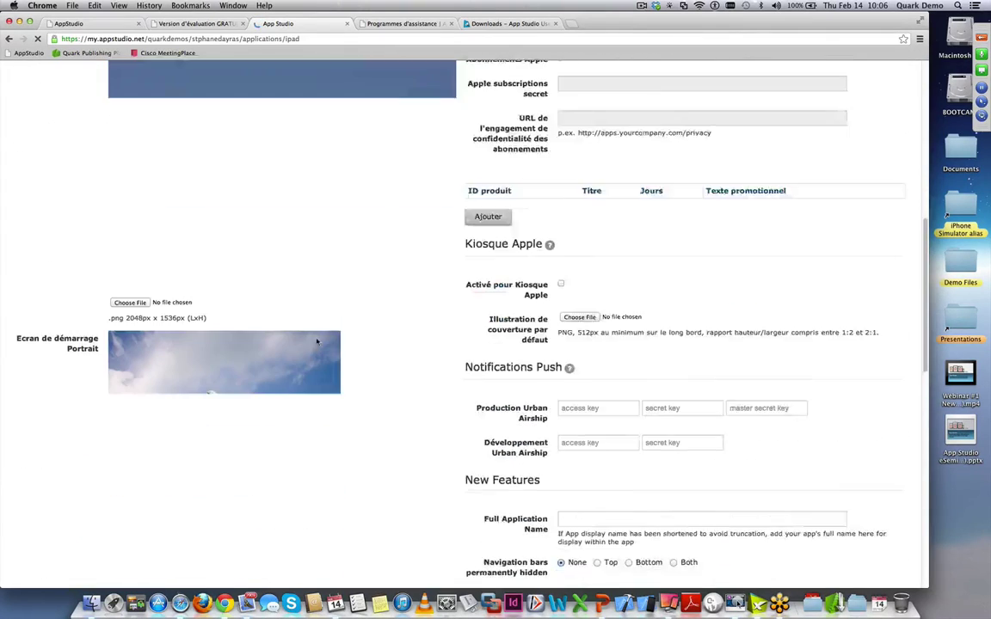
scroll(336, 344, down, 13)
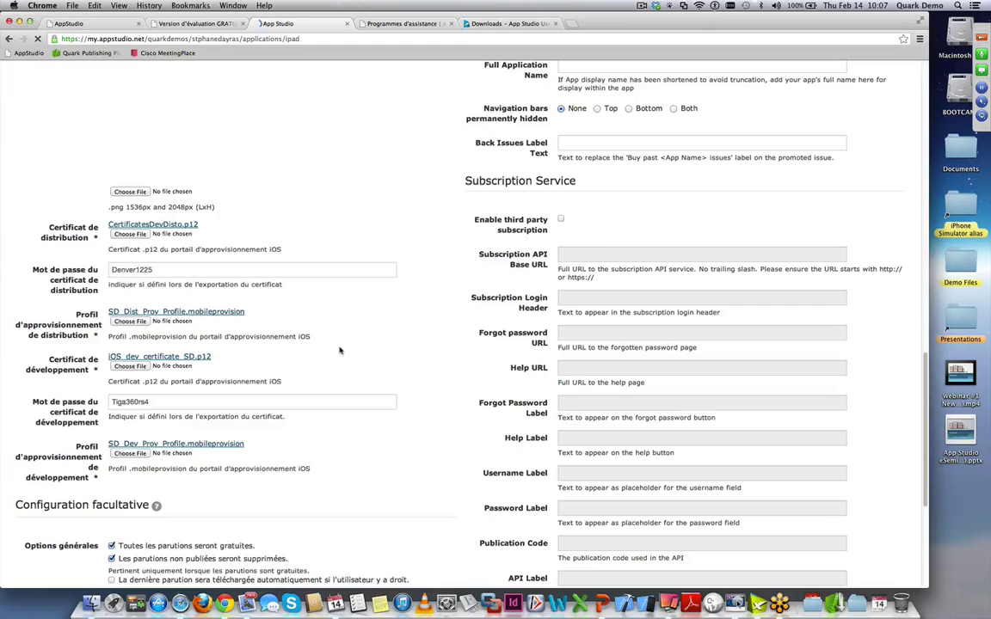
scroll(334, 342, up, 20)
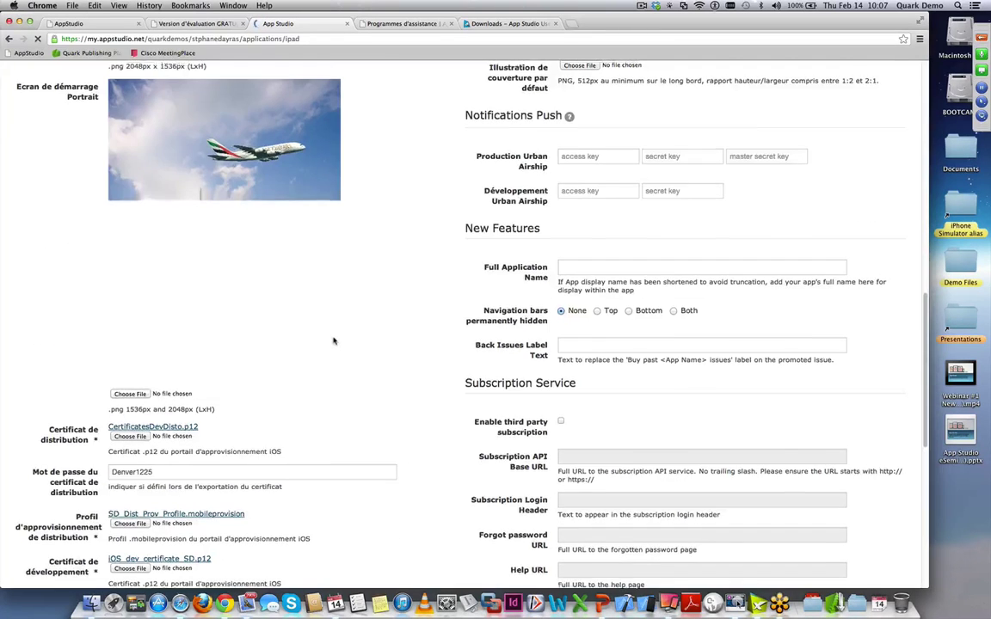
scroll(334, 341, up, 10)
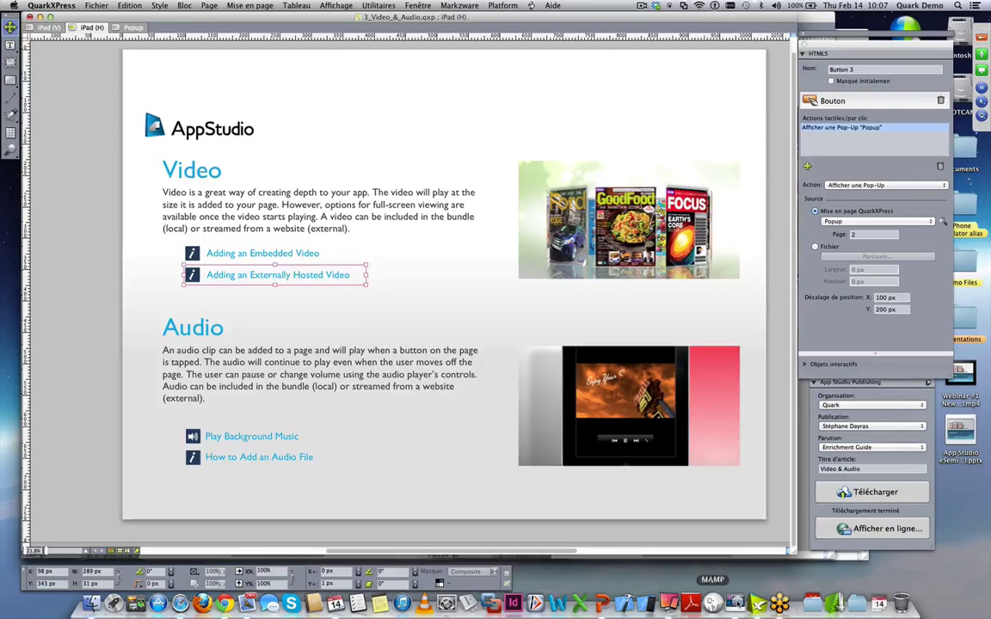
click(602, 605)
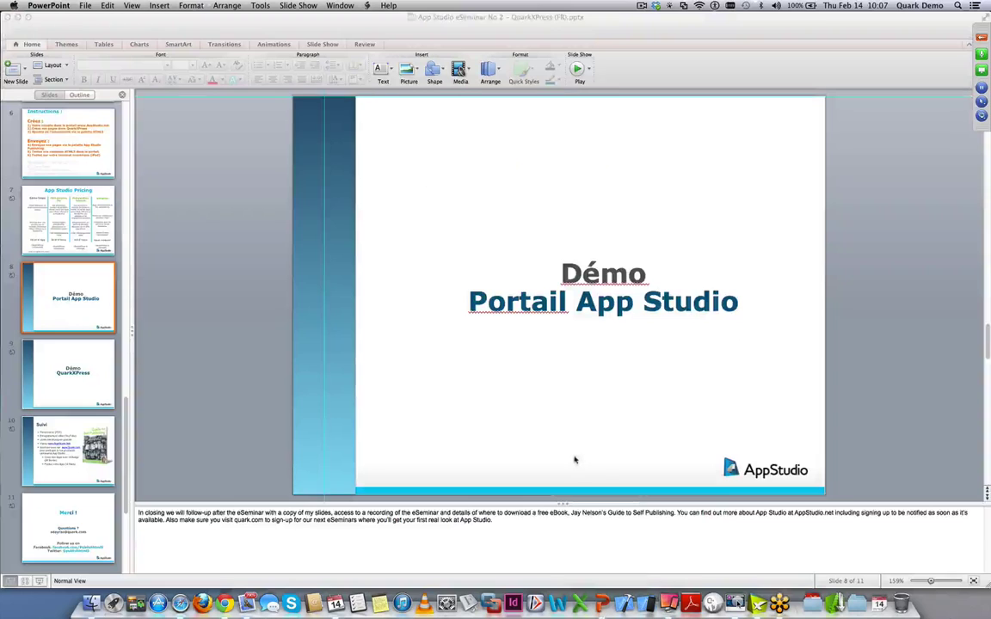